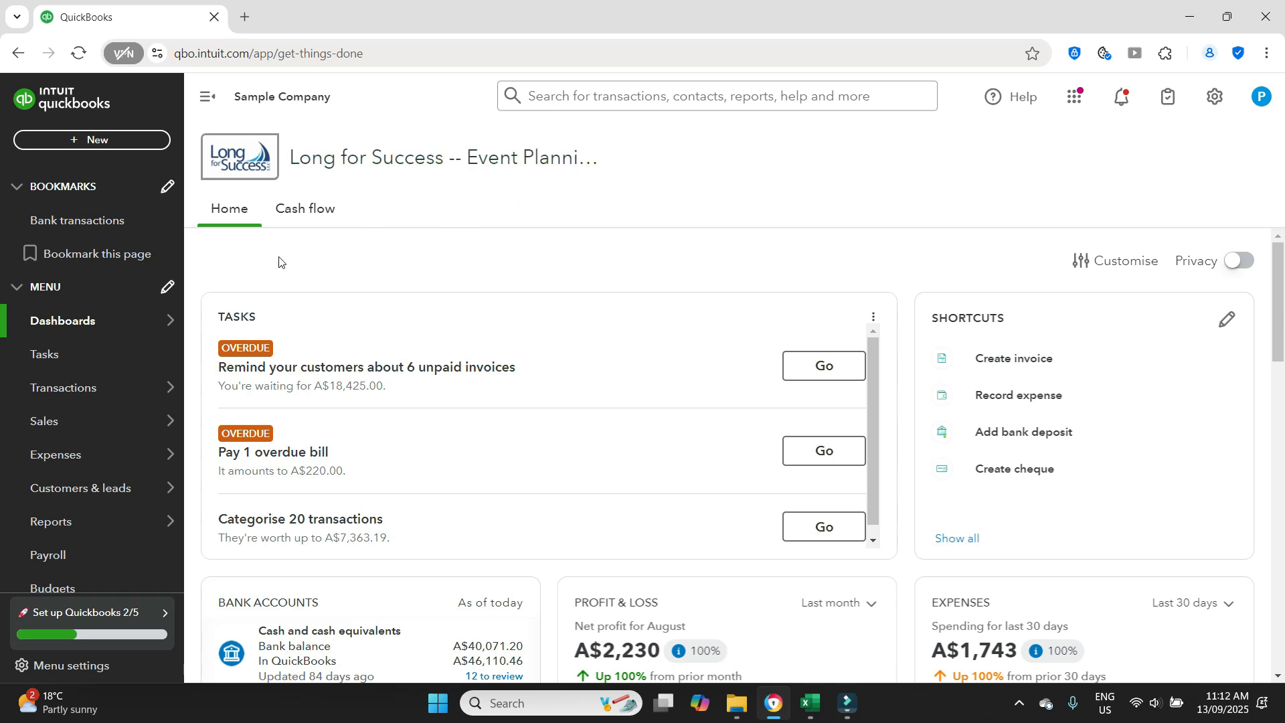
- Open the bank transactions and list the transactions for review in the Cash and cash equivalents account
mouse_move(89, 384)
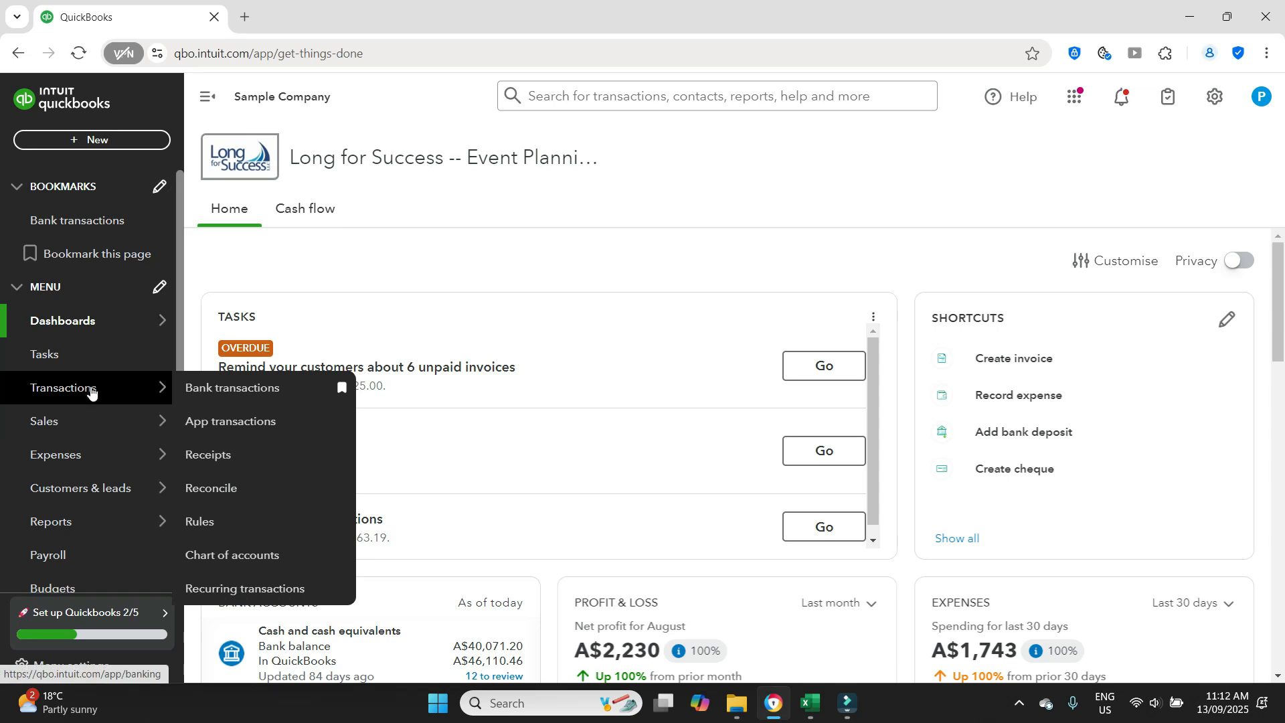
left_click(226, 390)
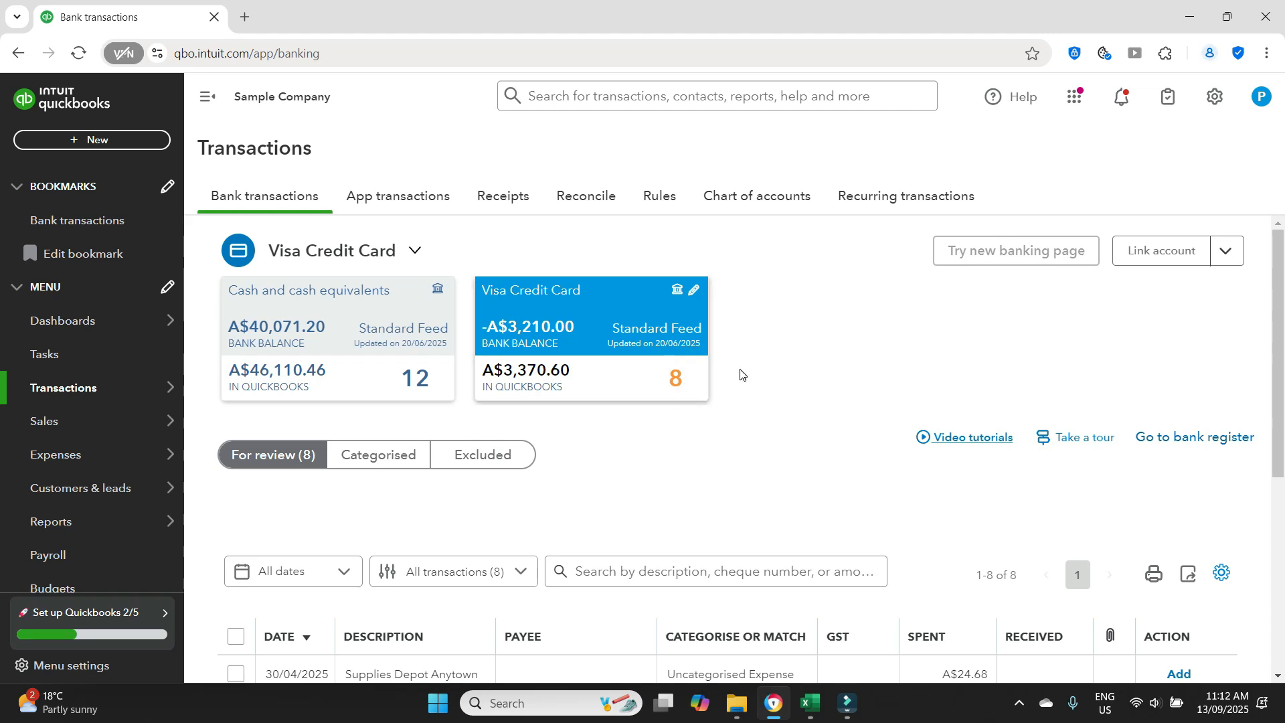
scroll(740, 374, "down", 5)
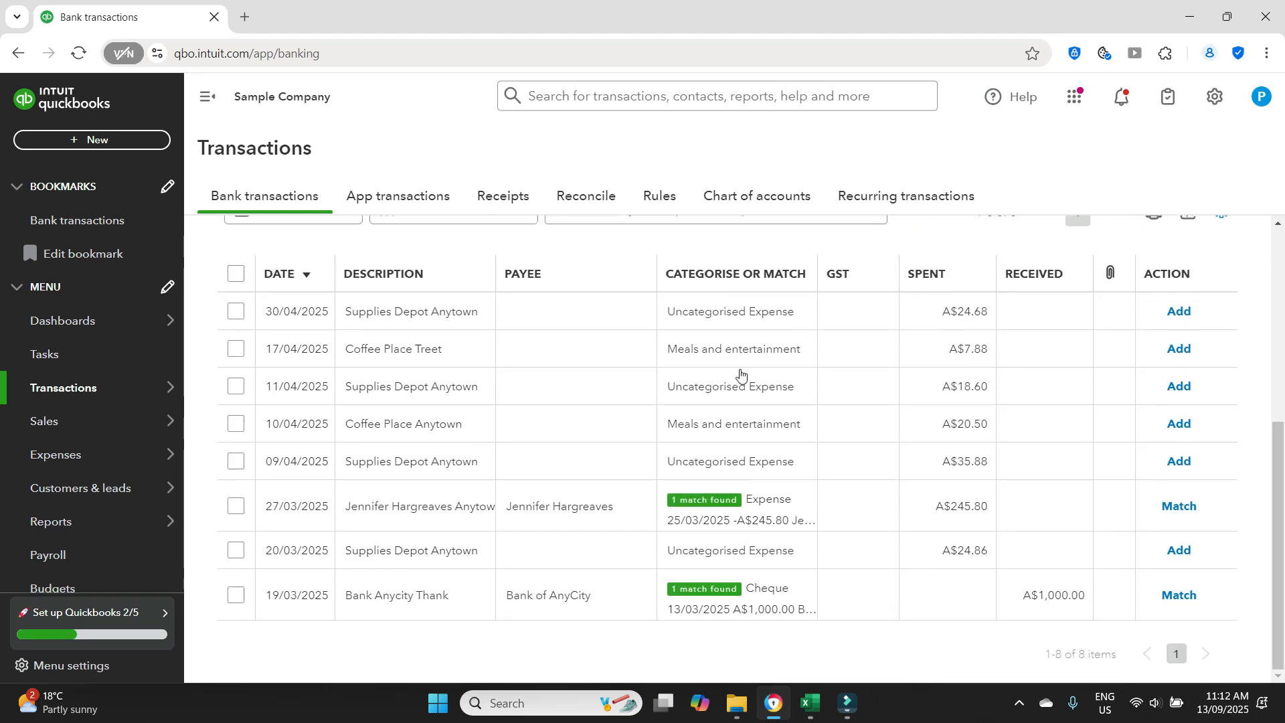
scroll(648, 581, "up", 5)
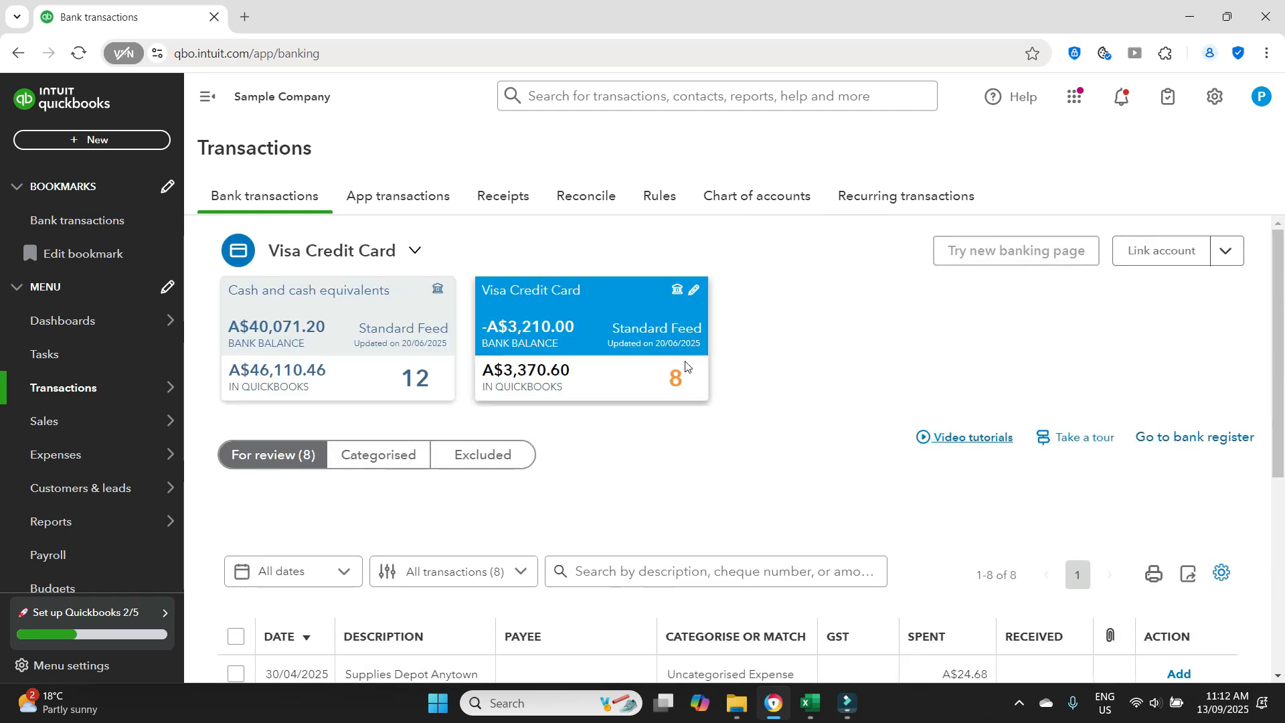
left_click(317, 298)
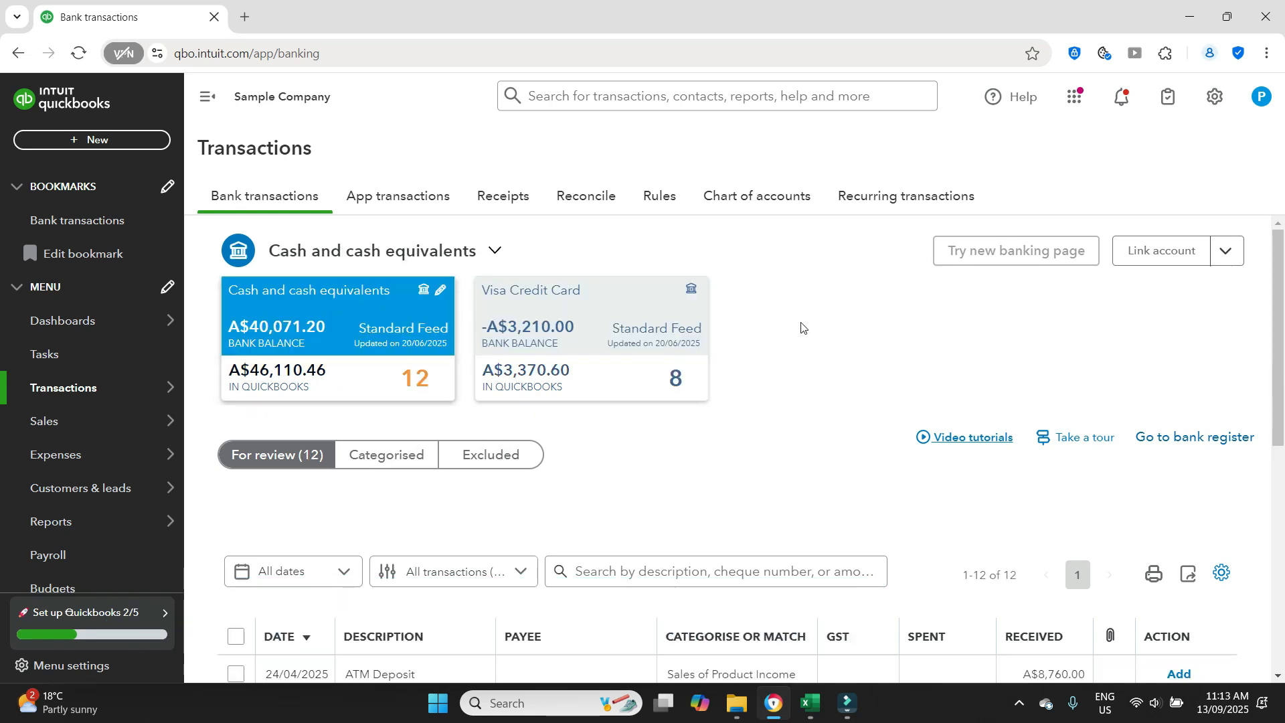
scroll(801, 328, "down", 2)
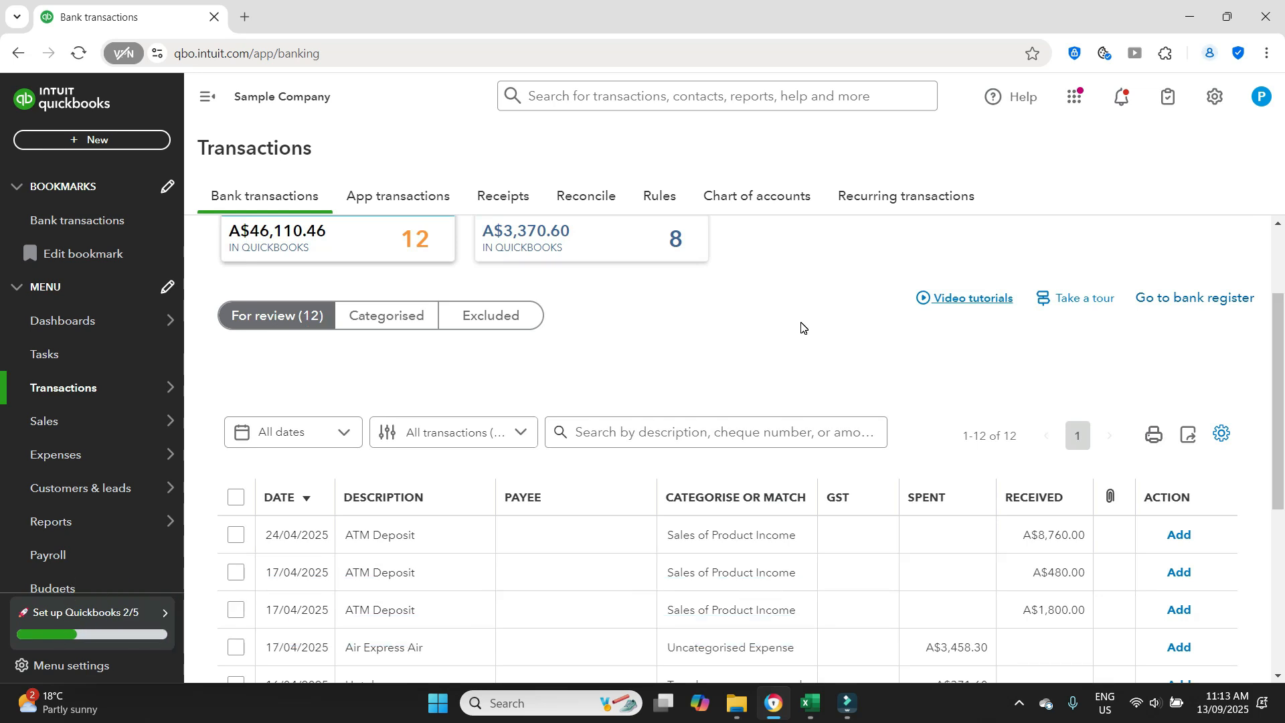
scroll(802, 328, "down", 2)
left_click(830, 297)
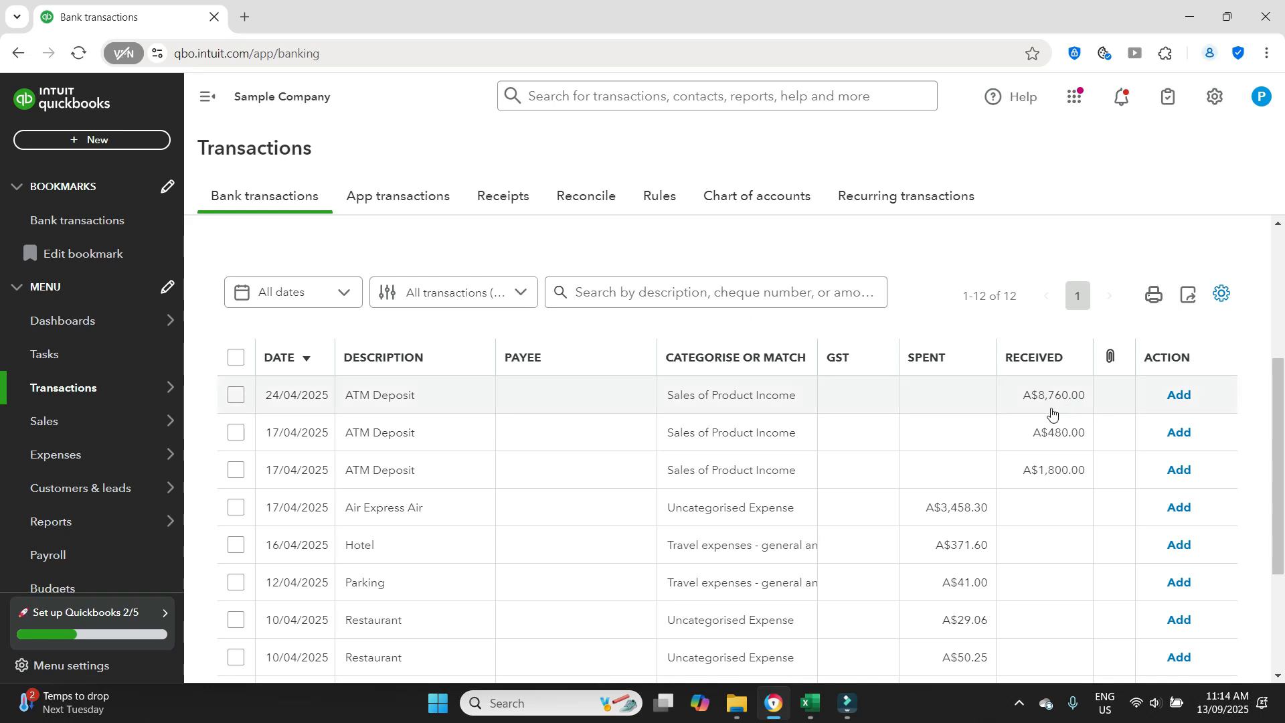
- Expand the 24/04/2025 ATM Deposit of A$8,760.00 and browse the accounts available for categorising it
left_click(718, 396)
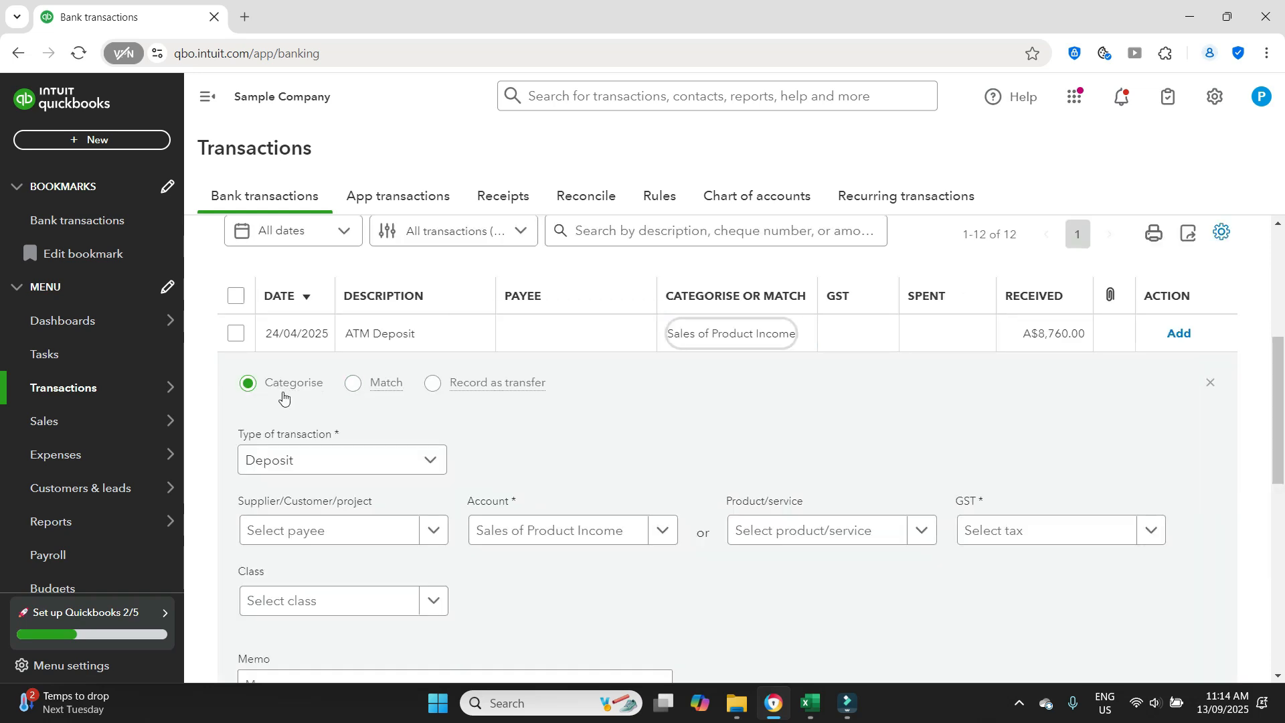
mouse_move(285, 387)
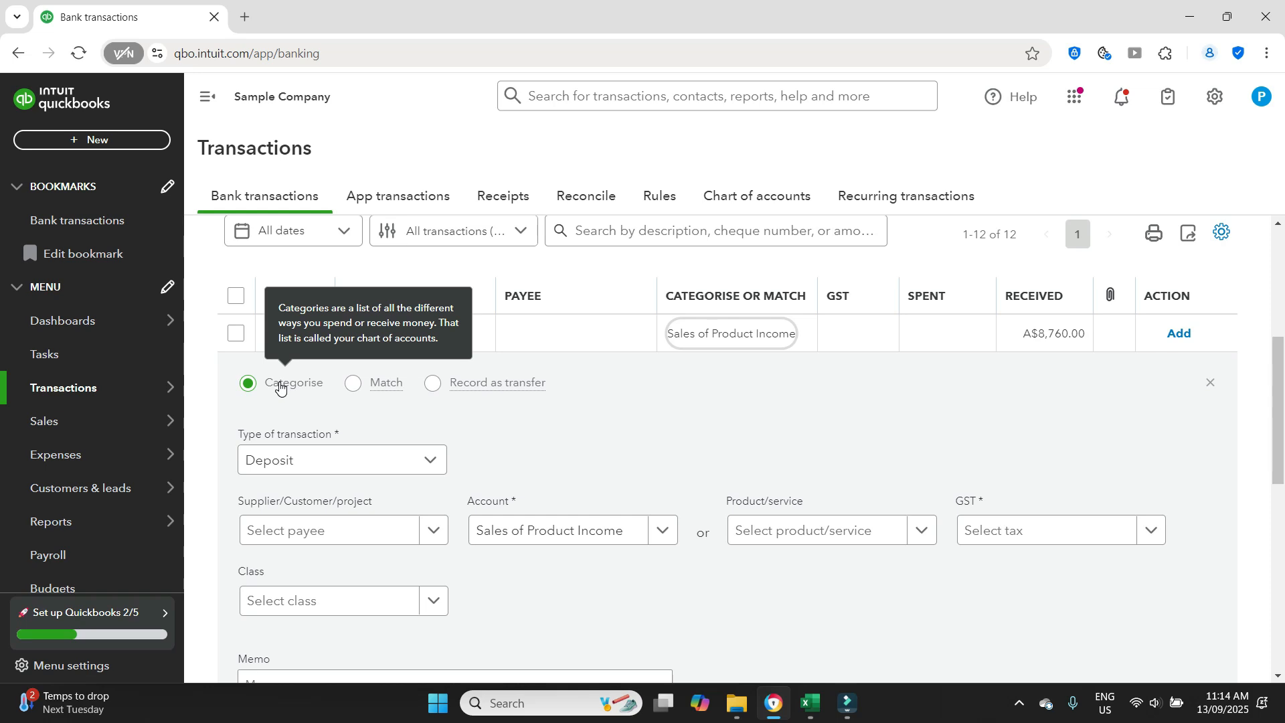
left_click(663, 530)
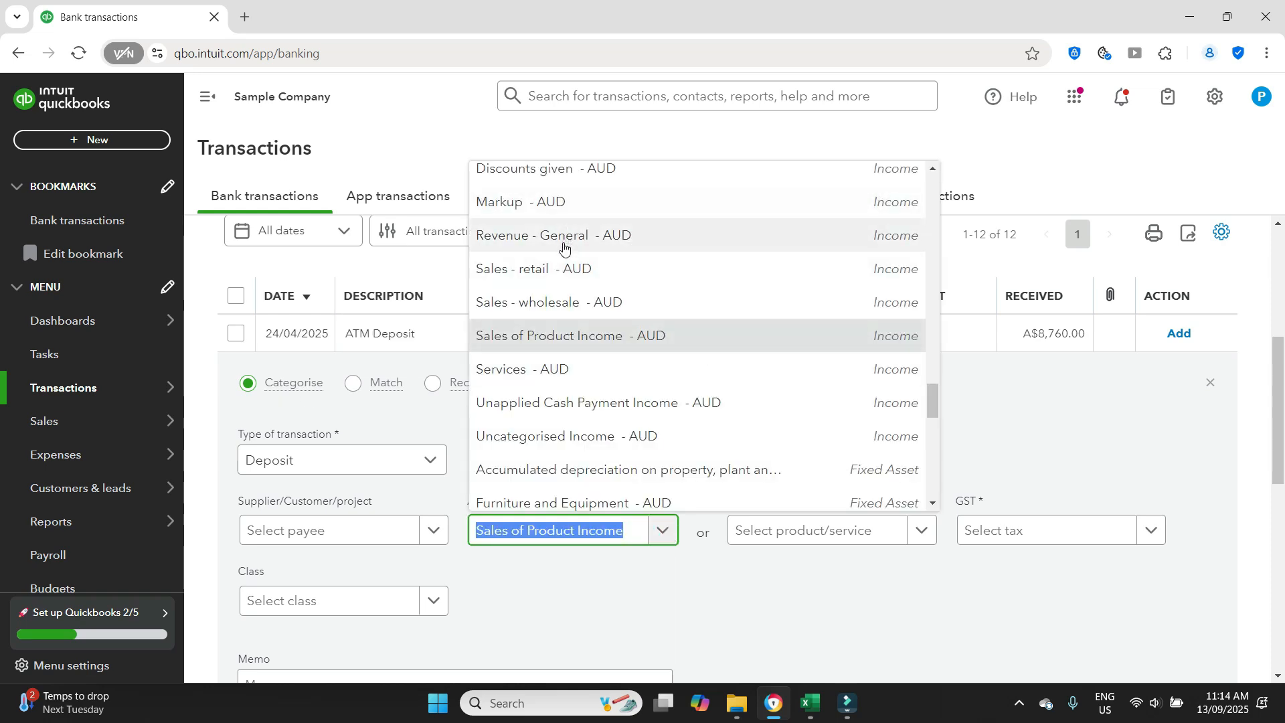
left_click(933, 405)
left_click_drag(933, 406, 850, 281)
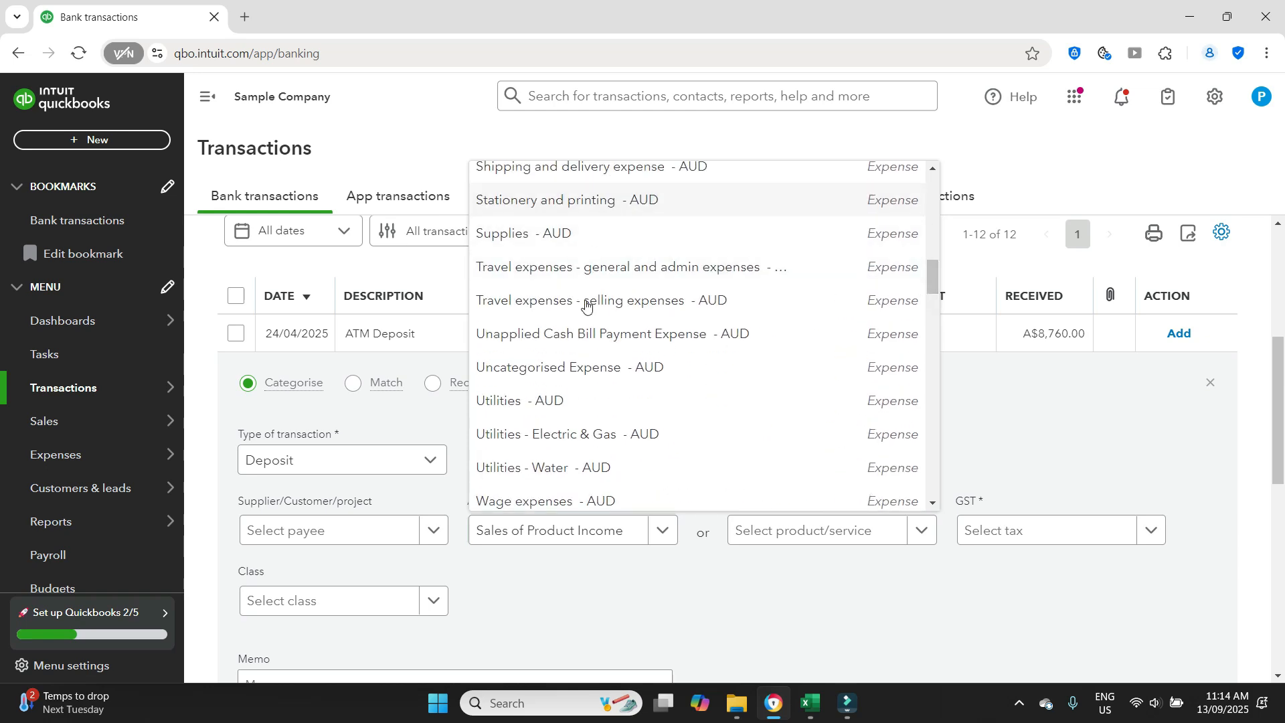
left_click(1054, 396)
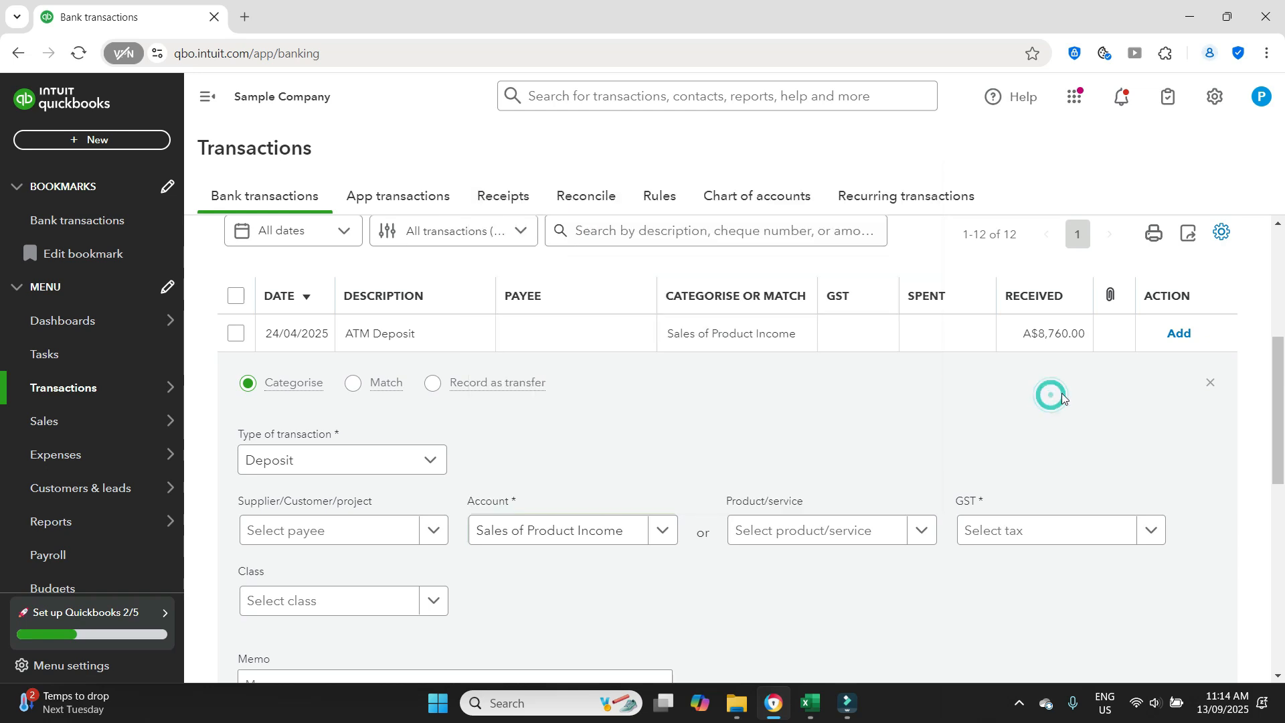
- Look at the possible matching records for the A$8,760.00 ATM Deposit and close the match search without matching
left_click(363, 388)
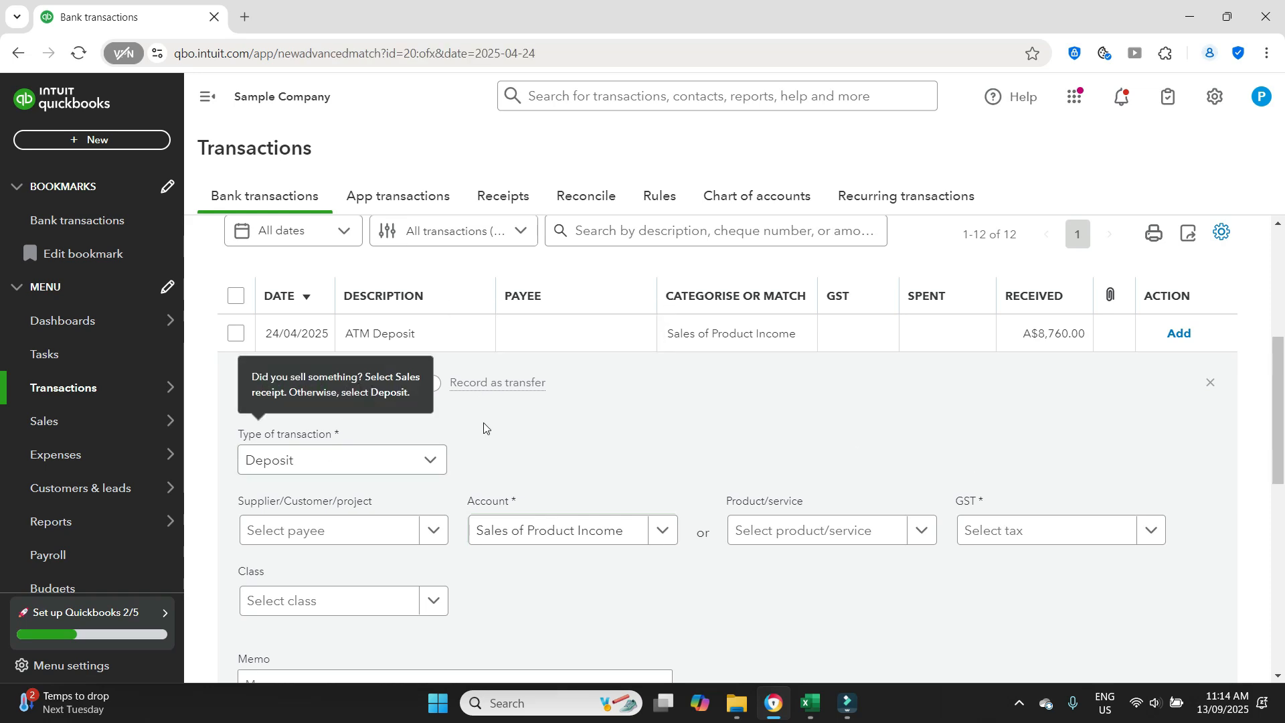
scroll(355, 384, "down", 1)
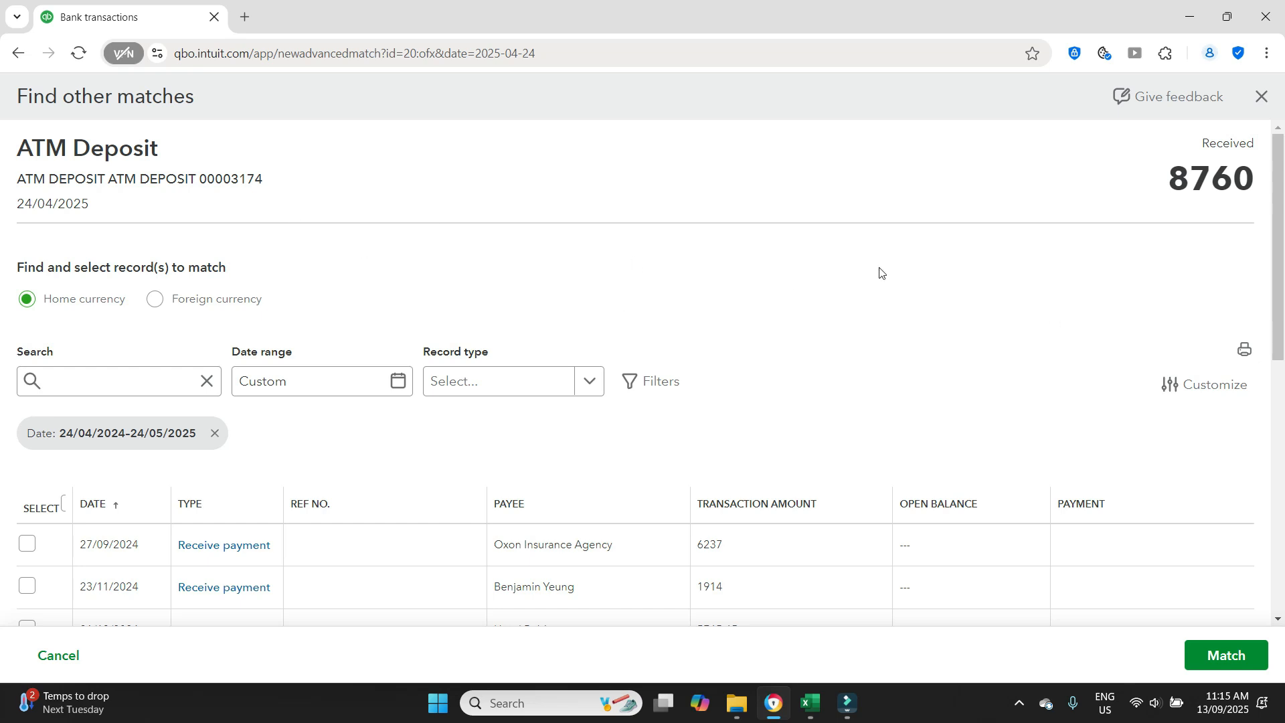
left_click(1262, 96)
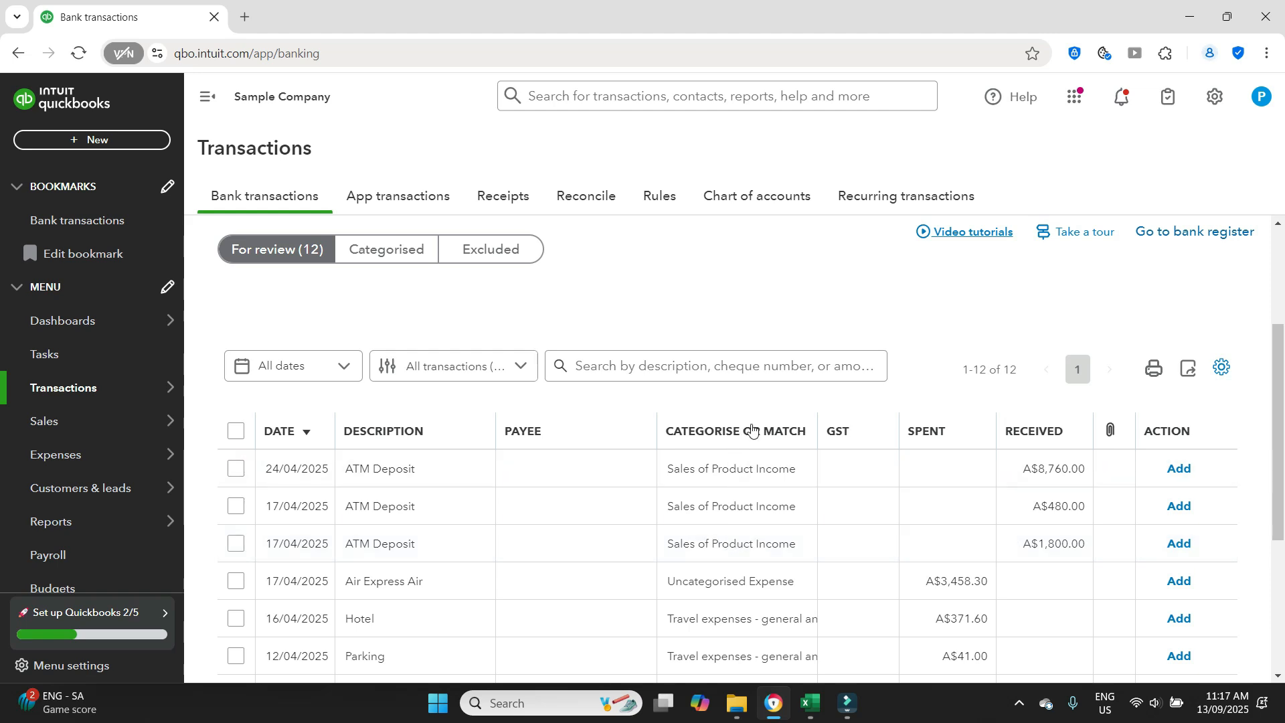
- Open the match search for the 17/04/2025 ATM Deposit of A$1,800.00 and compare the deposit with the candidate records
left_click(743, 550)
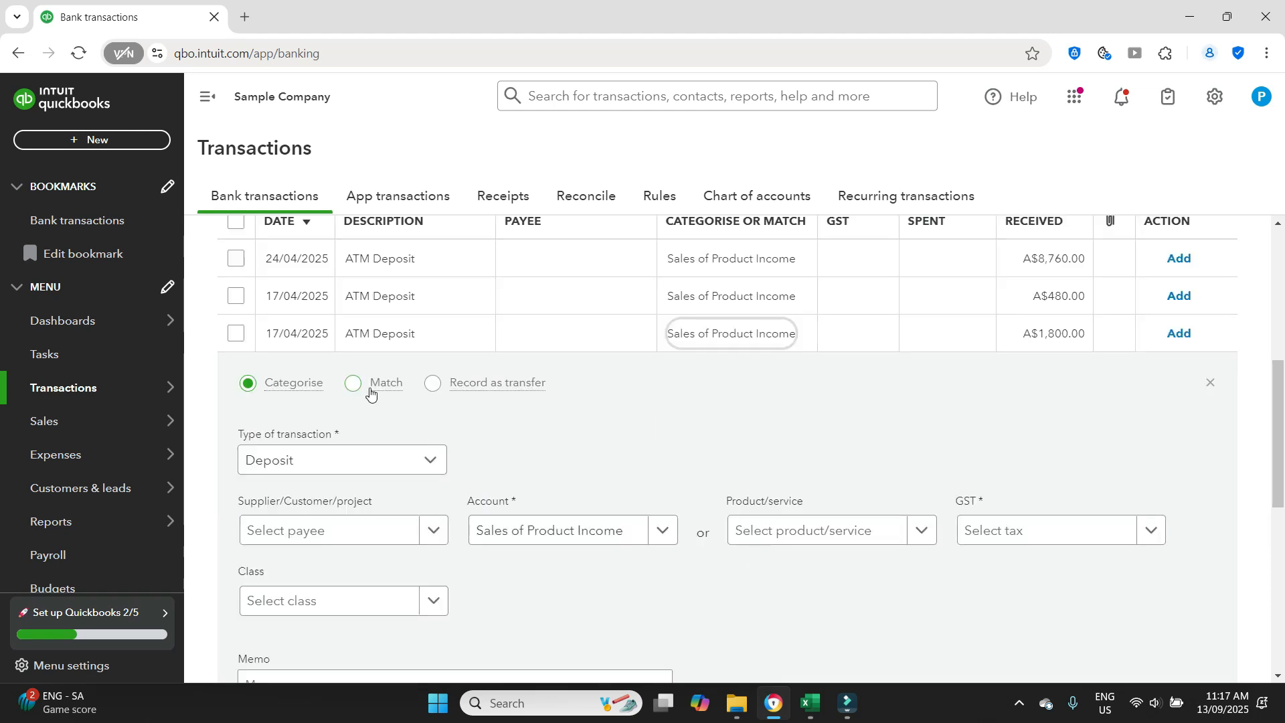
left_click(356, 394)
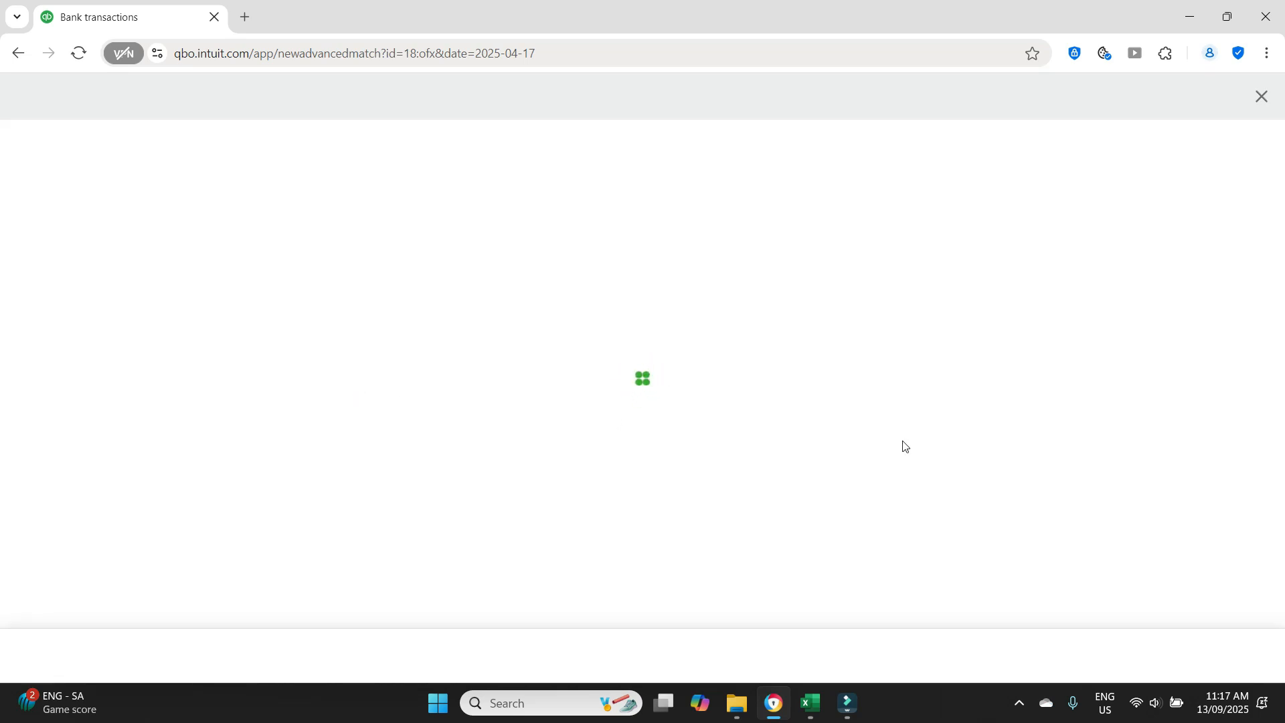
left_click(214, 433)
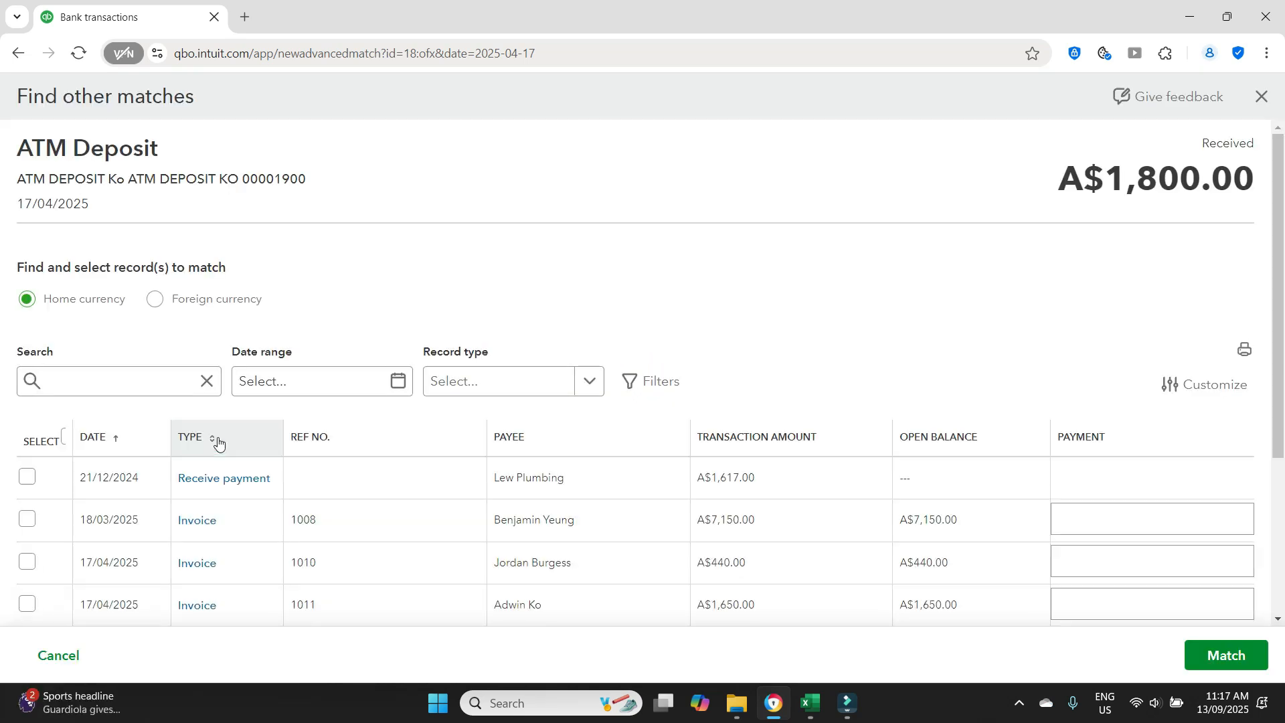
scroll(838, 293, "down", 2)
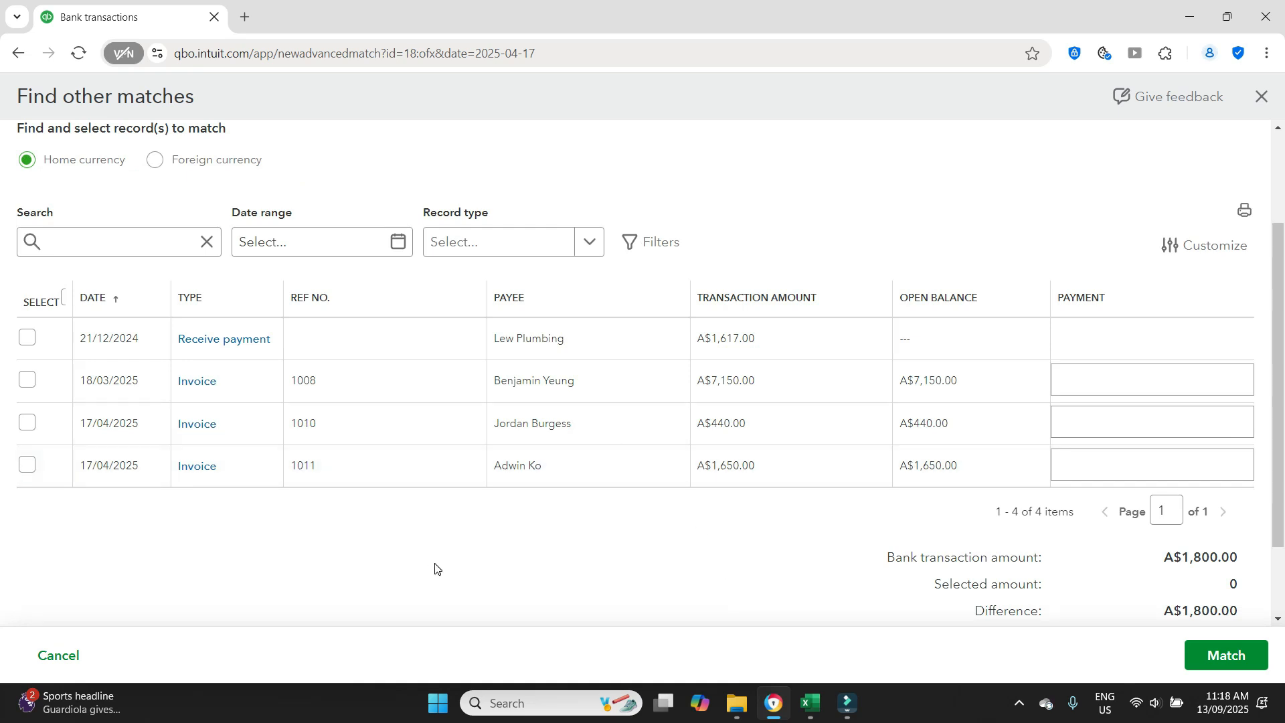
scroll(435, 568, "up", 2)
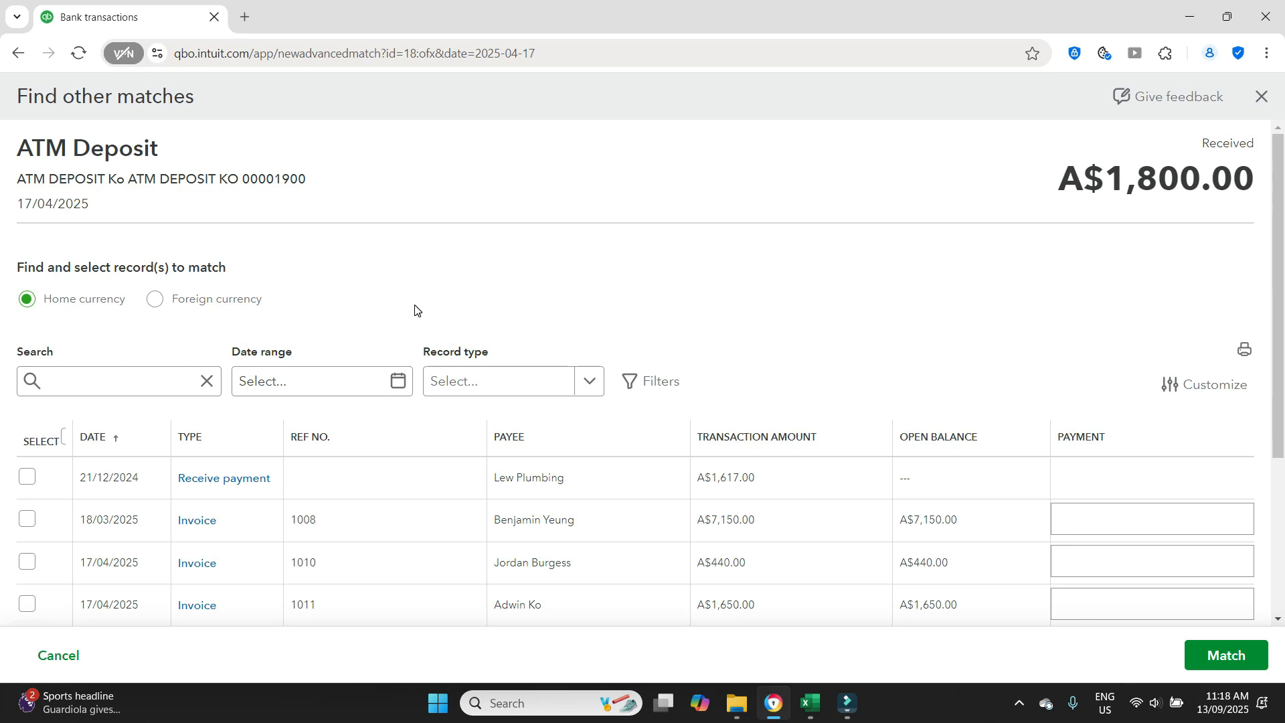
scroll(917, 308, "down", 2)
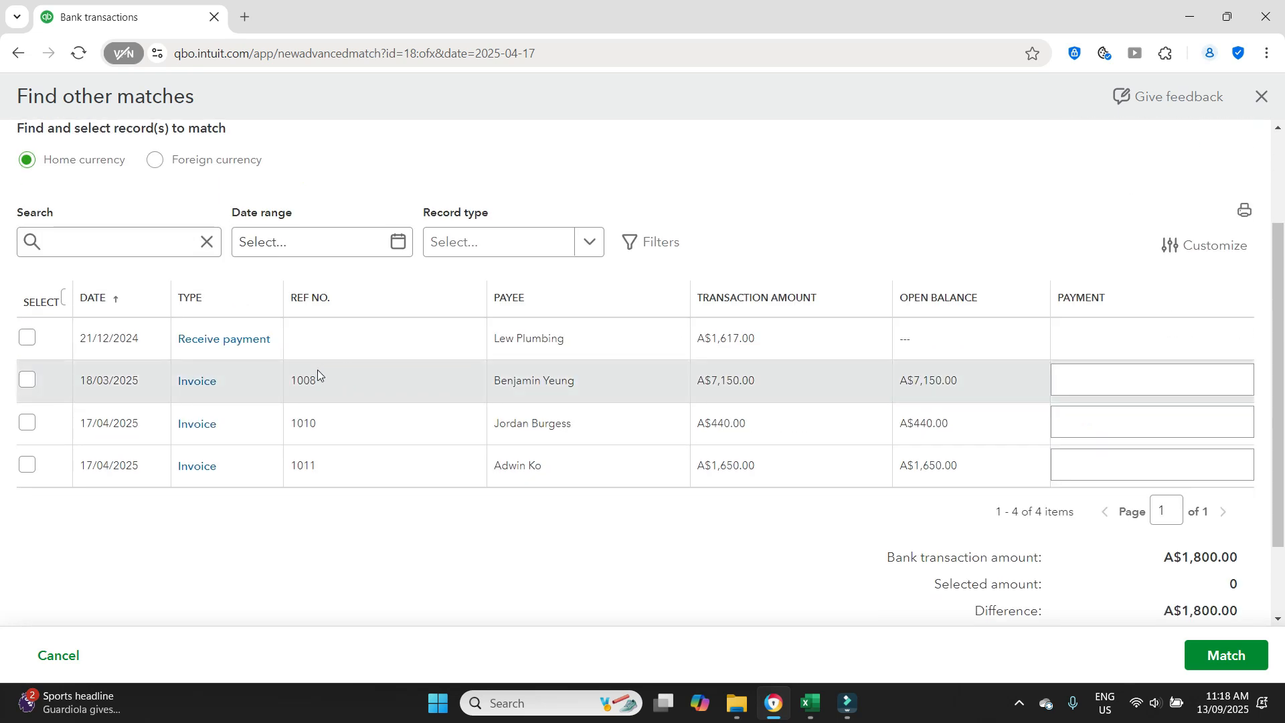
scroll(768, 572, "up", 2)
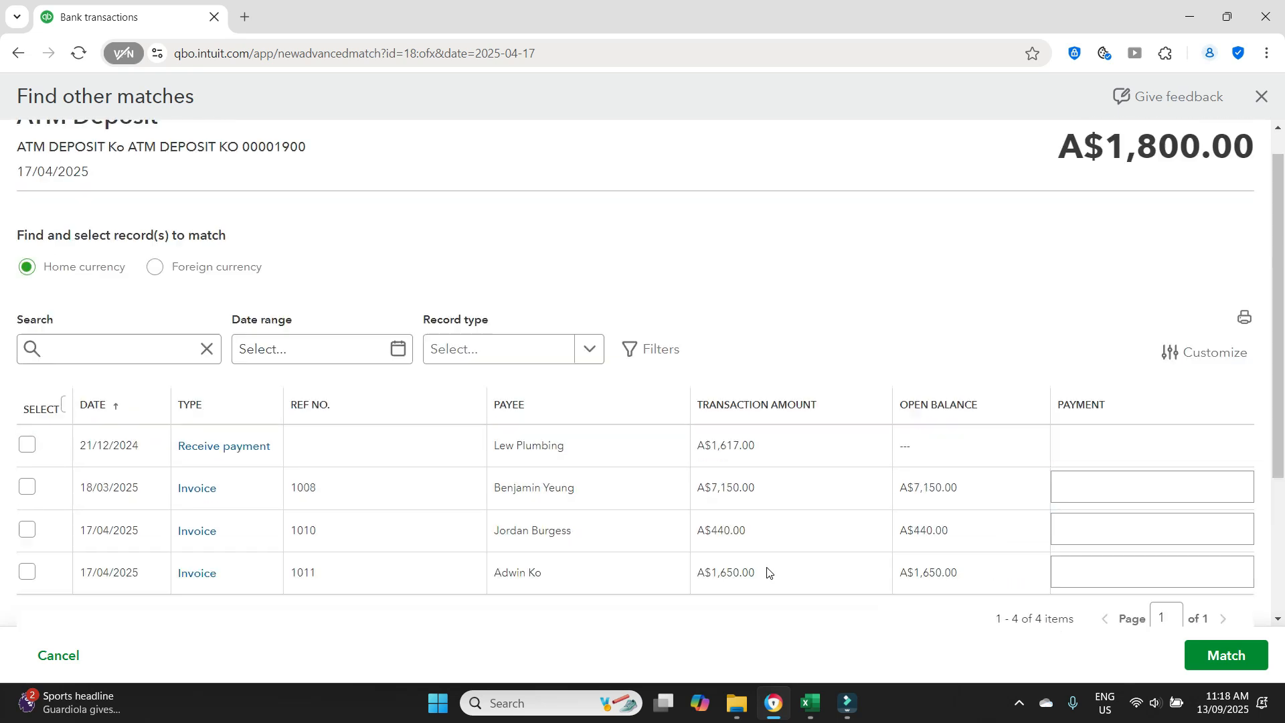
scroll(957, 508, "down", 2)
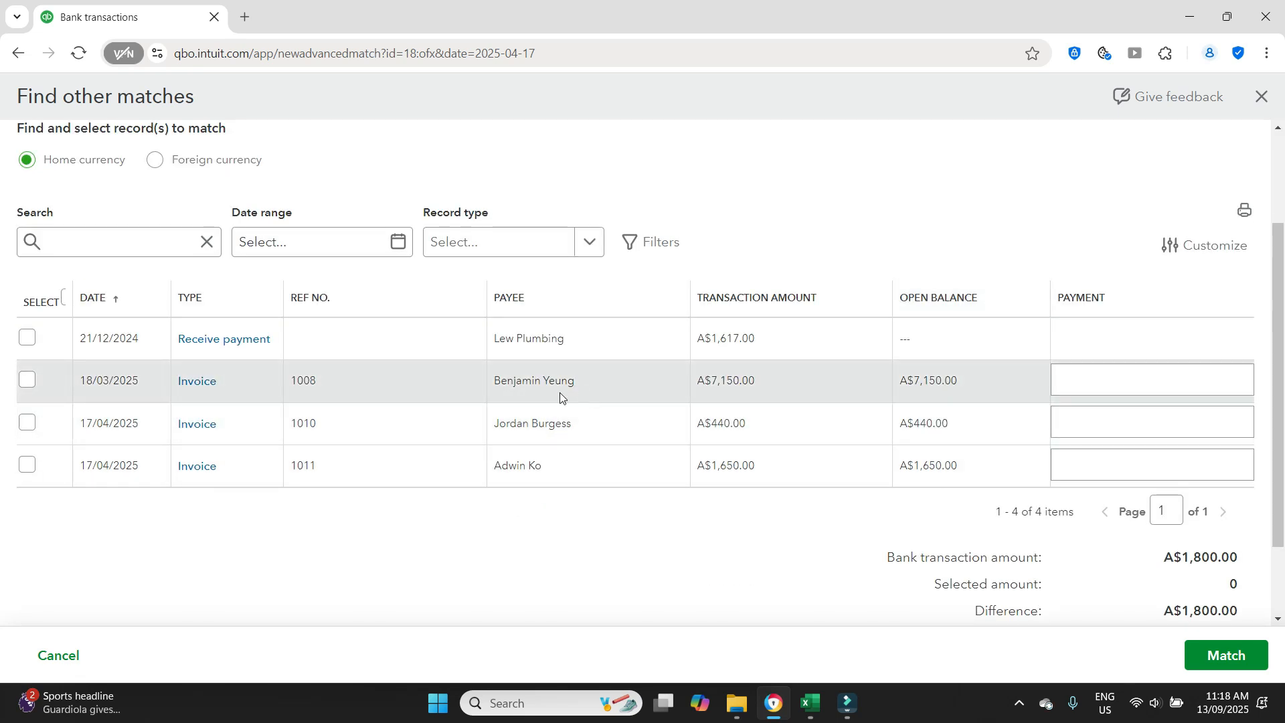
- Enter a payment of 1,800.00 against the 18/03/2025 invoice for A$7,150.00 and match it to the deposit
left_click(1127, 380)
scroll(1138, 348, "up", 2)
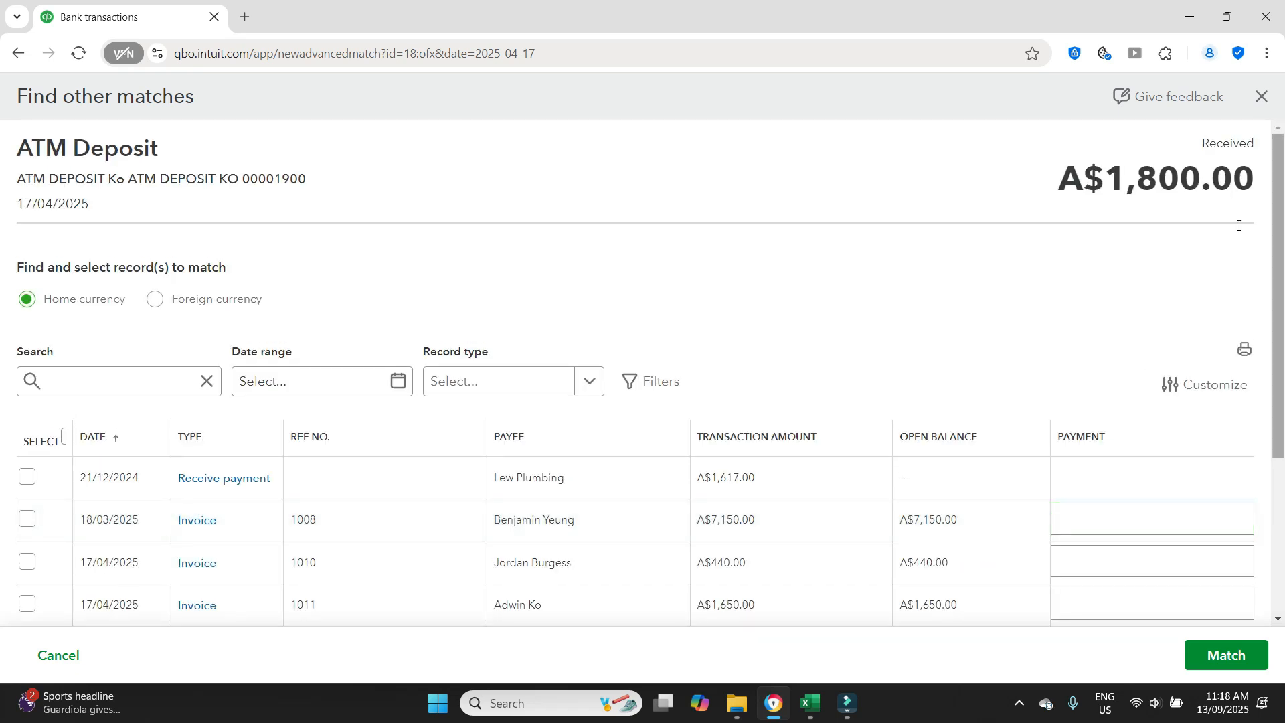
scroll(1151, 397, "down", 3)
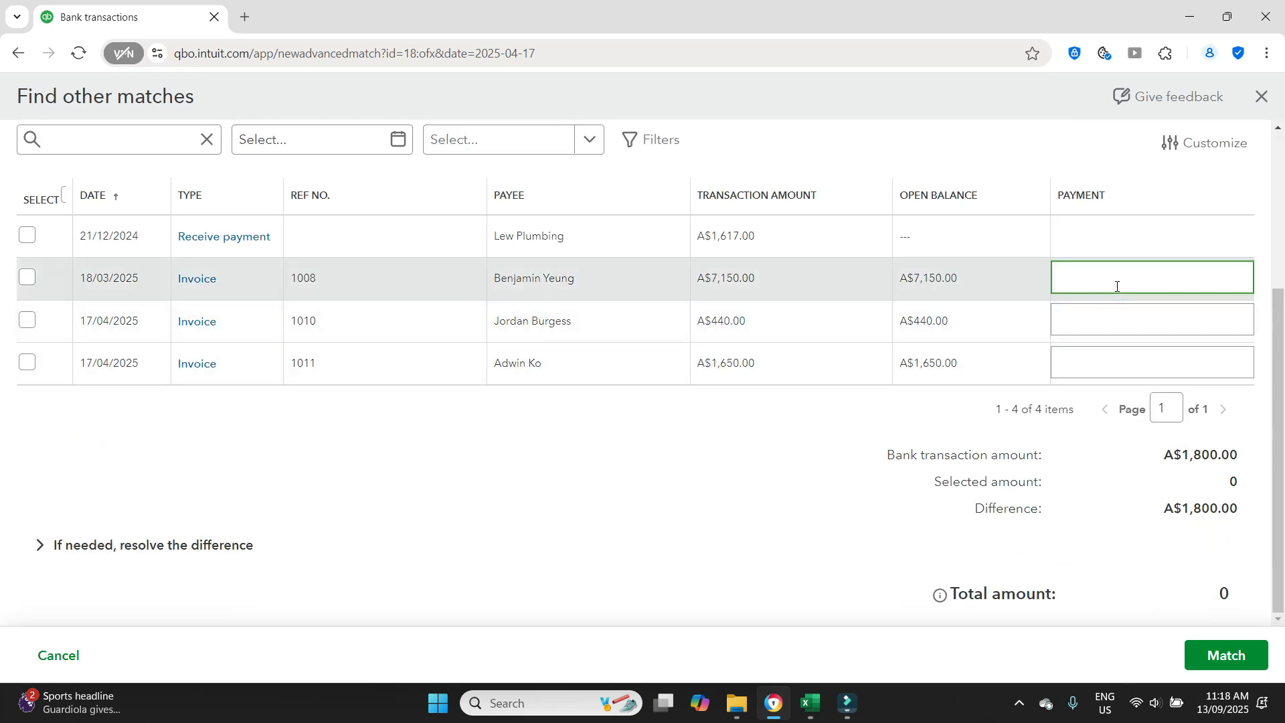
type("800")
left_click(1147, 552)
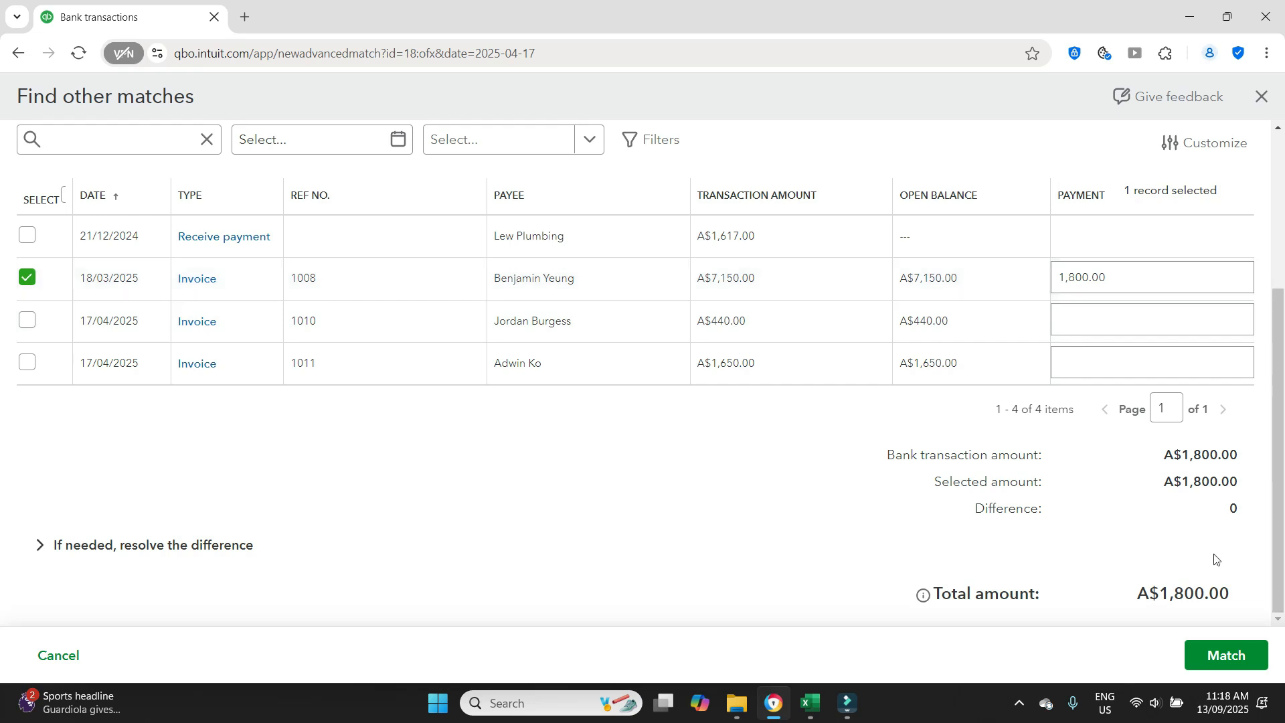
left_click(1215, 668)
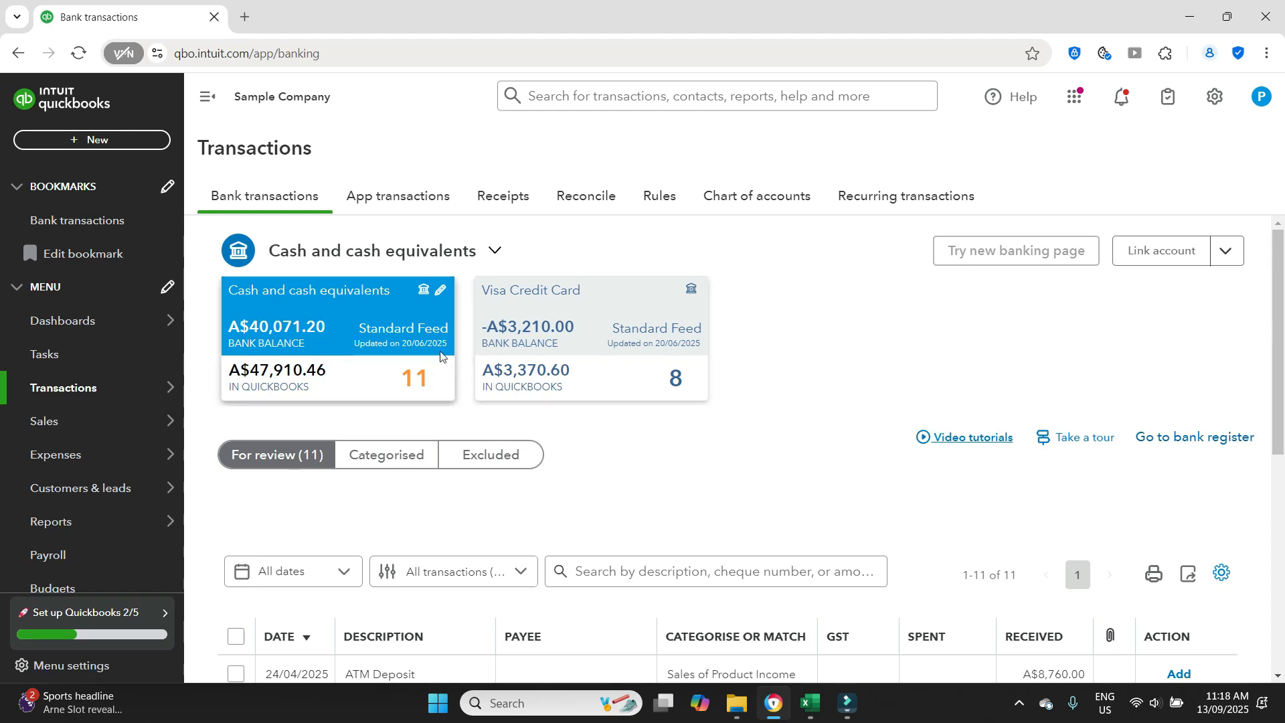
- Open the list of sales invoices and look for the 18/3/25 invoice for $7,150.00
scroll(887, 458, "down", 4)
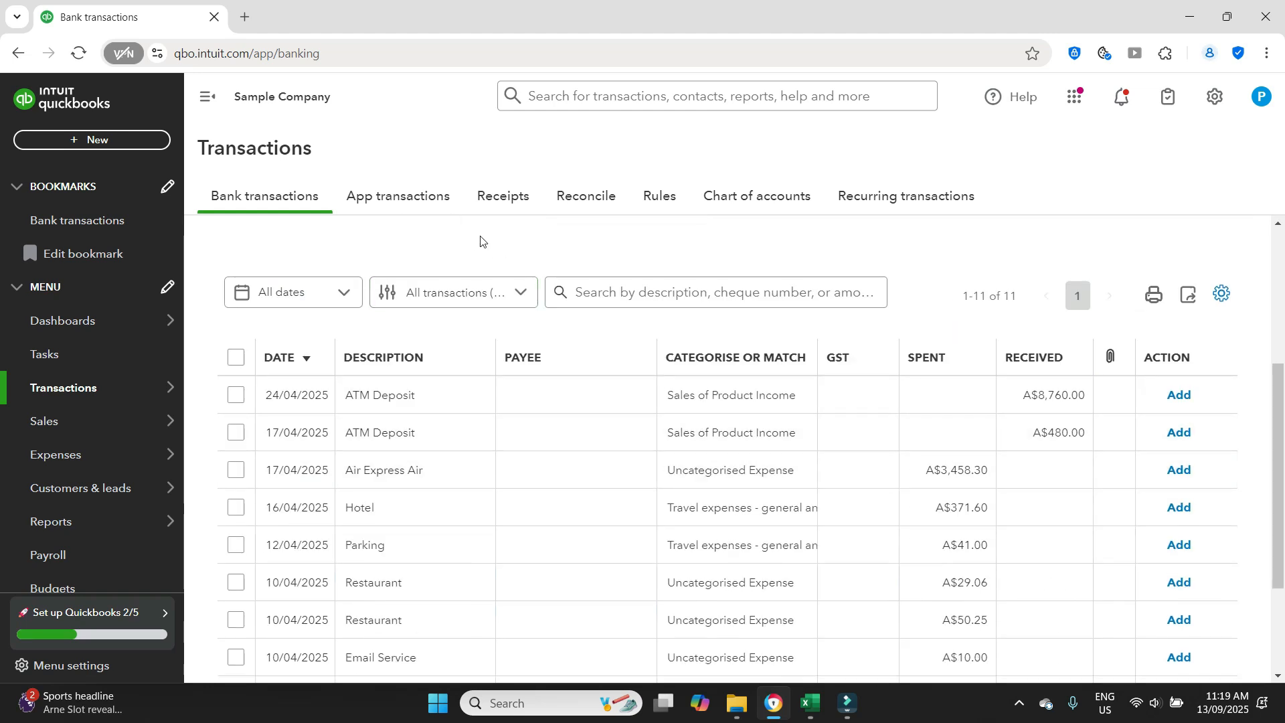
mouse_move(138, 421)
left_click(250, 486)
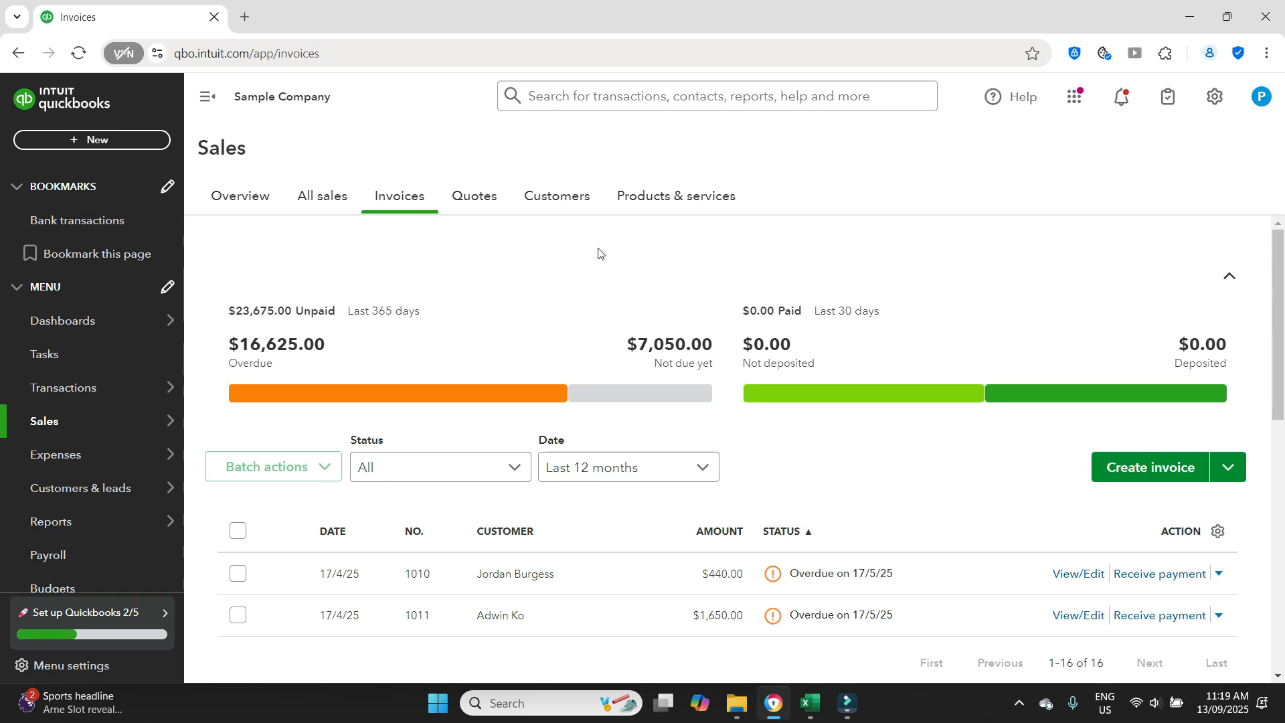
scroll(599, 254, "down", 4)
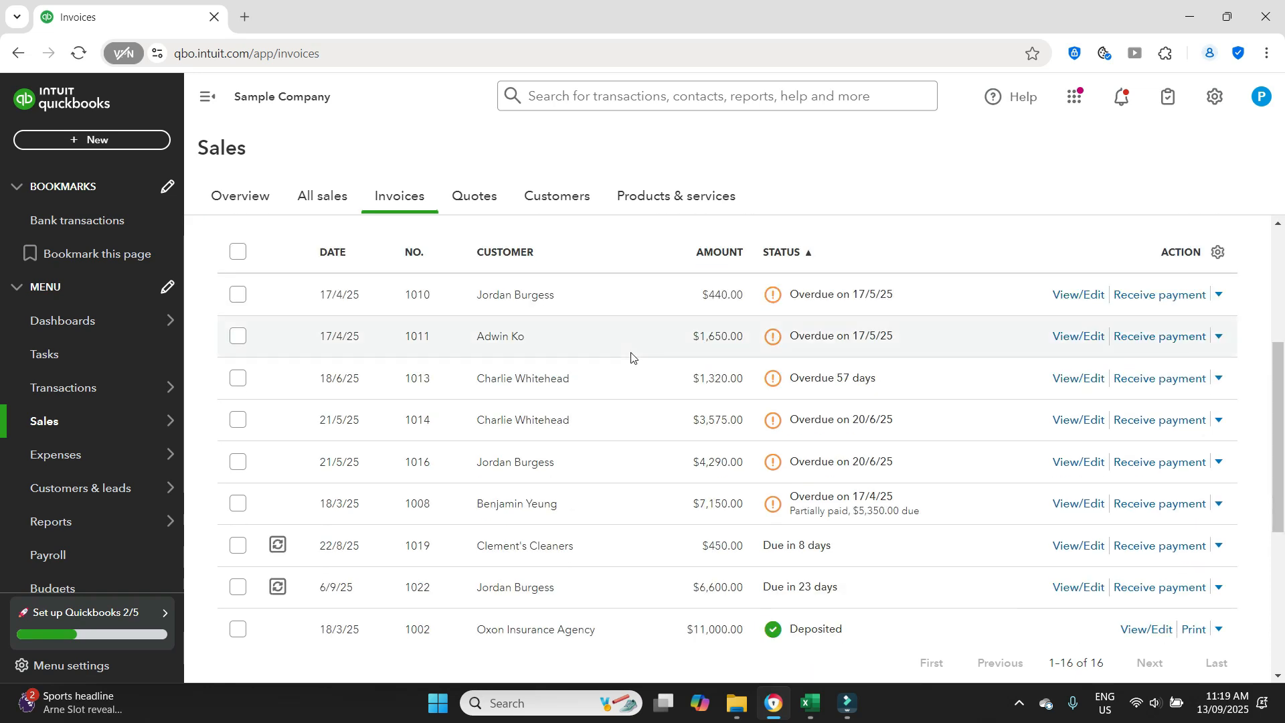
- Open the 18/3/25 invoice for $7,150.00, examine its amount received and balance due, and close it
left_click(1076, 505)
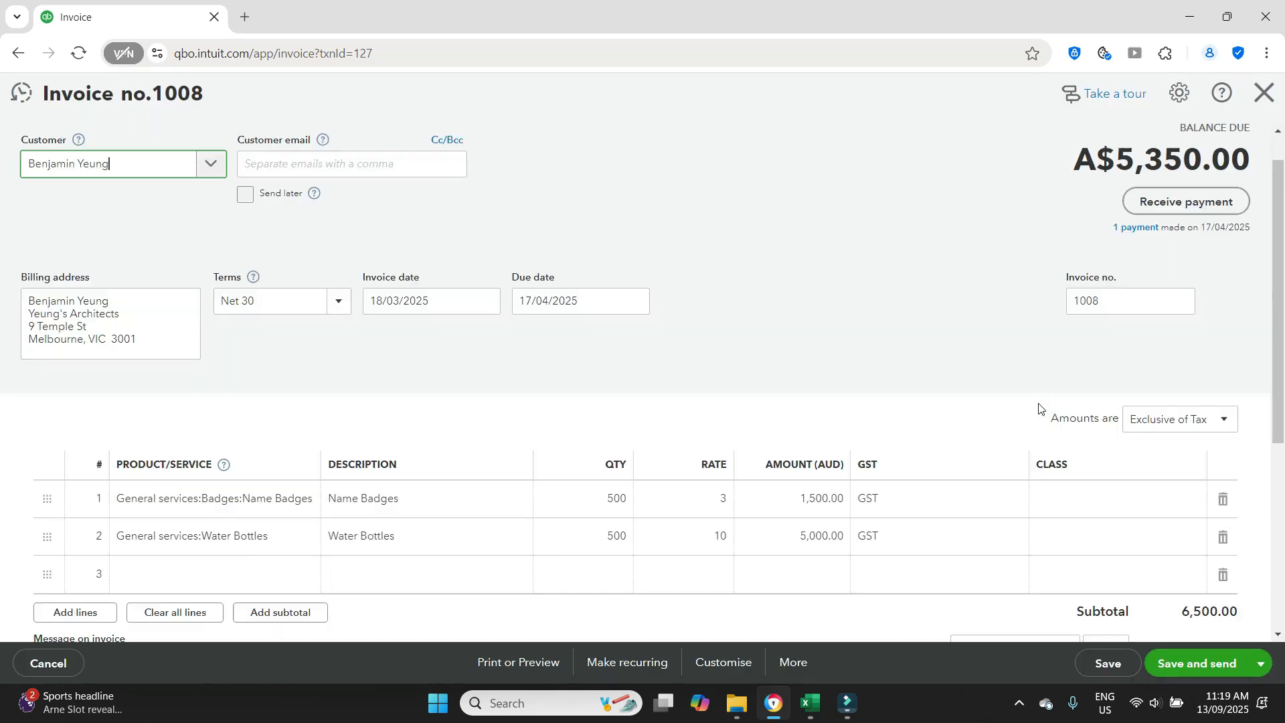
scroll(1040, 407, "down", 2)
scroll(1260, 529, "down", 1)
scroll(1261, 529, "down", 1)
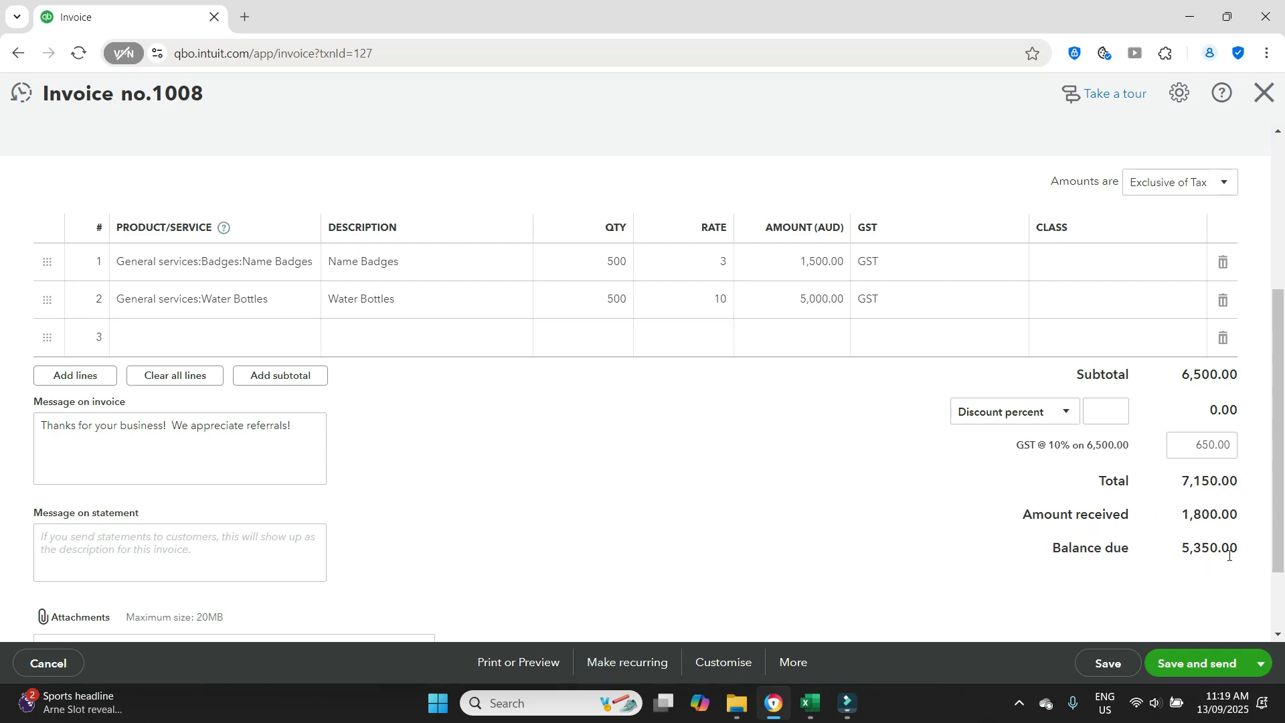
left_click(1264, 93)
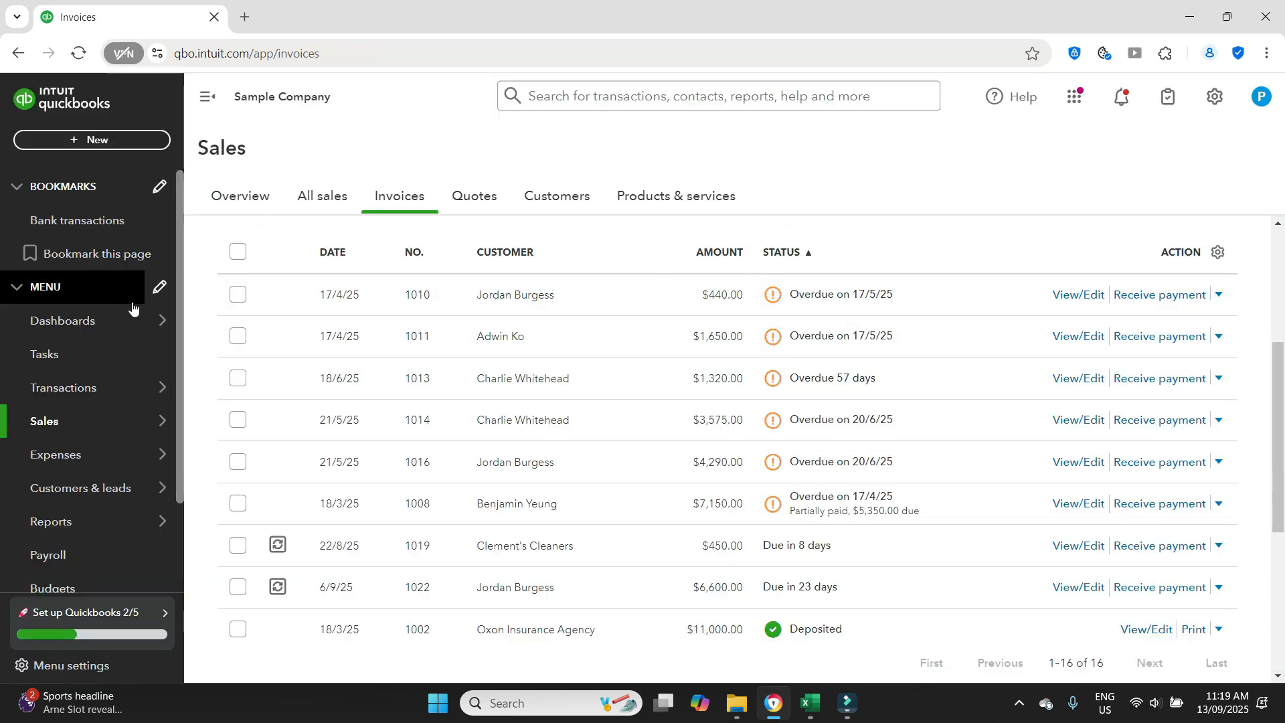
- Return to the bank transactions awaiting review and open the 17/04/2025 Air Express Air expense
mouse_move(87, 387)
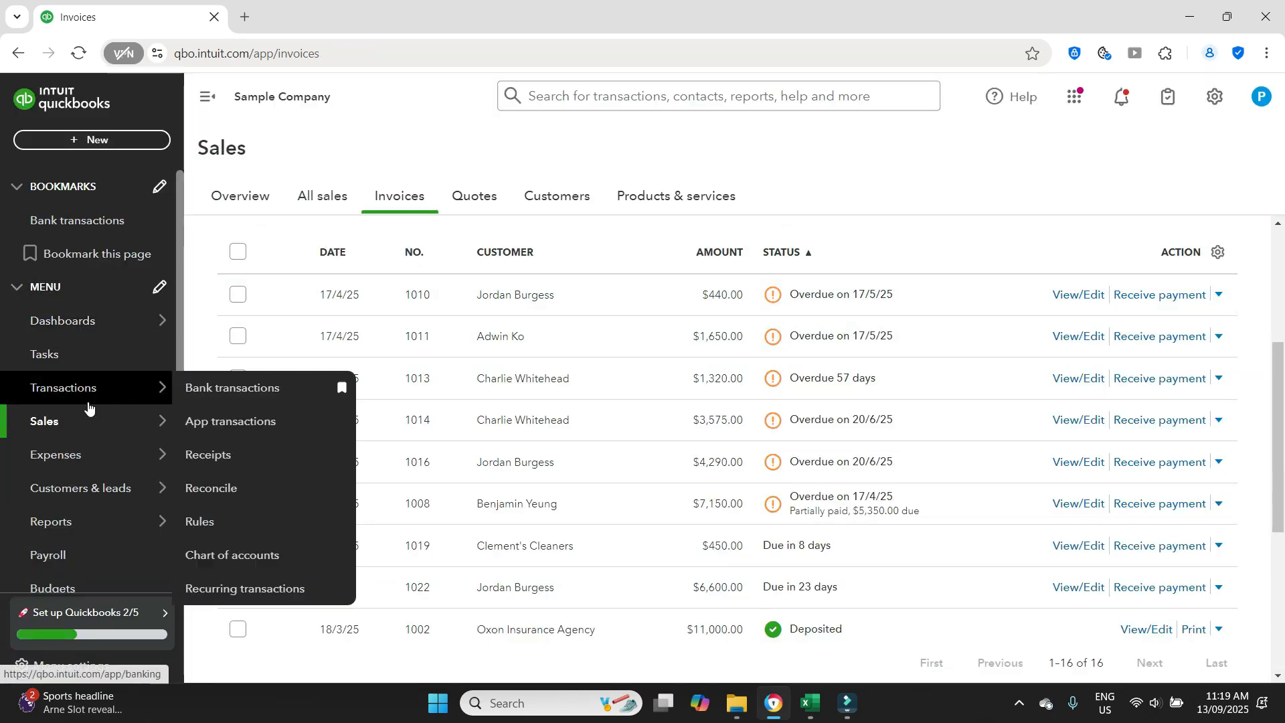
left_click(231, 386)
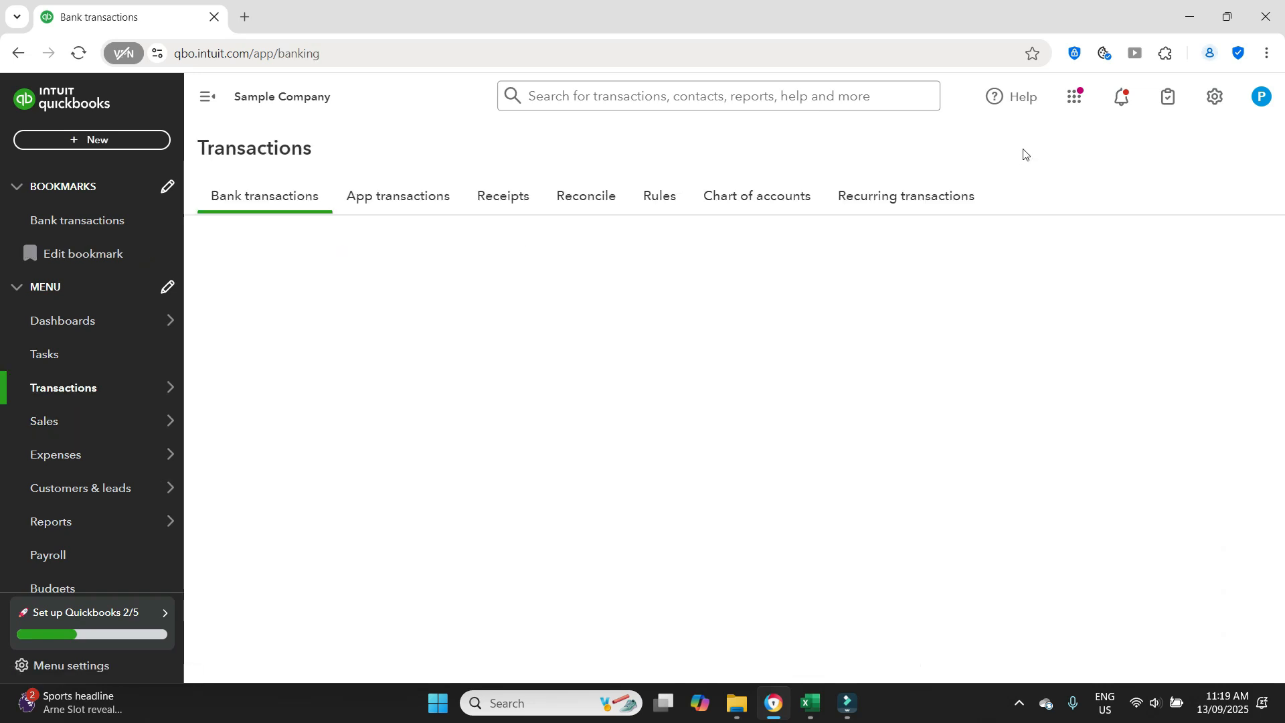
scroll(808, 382, "down", 2)
scroll(808, 382, "down", 2)
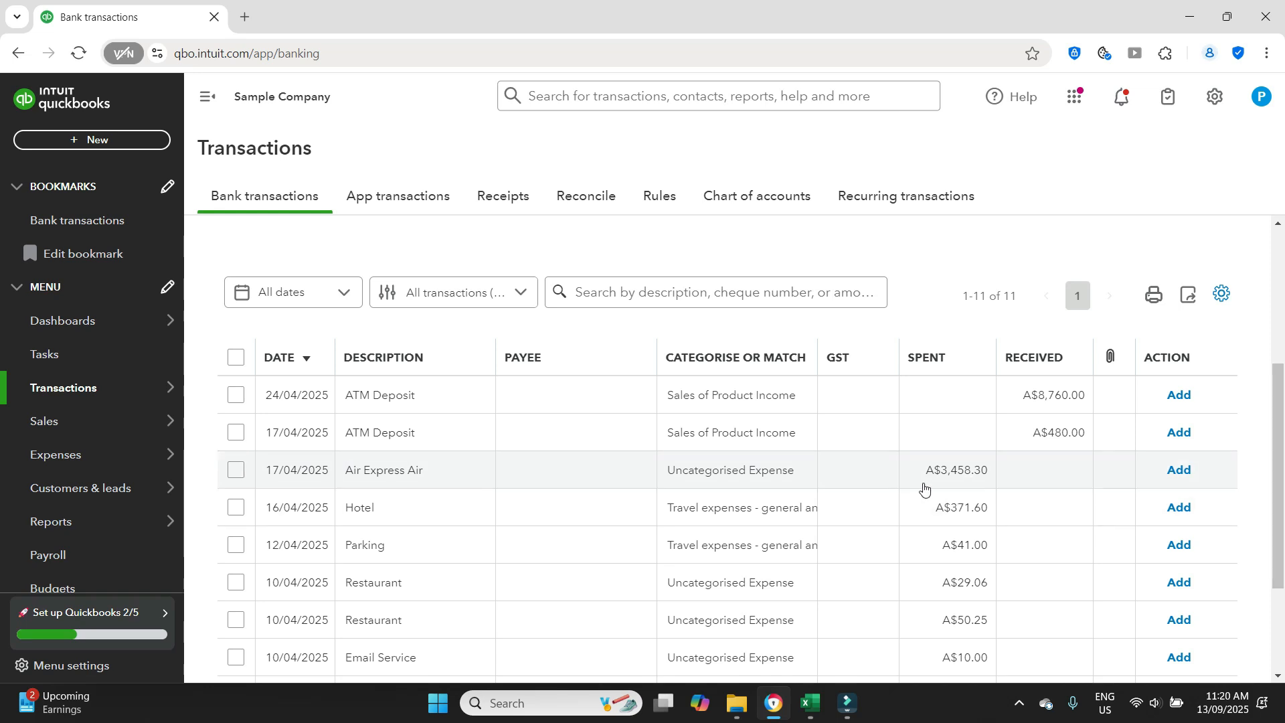
left_click(736, 474)
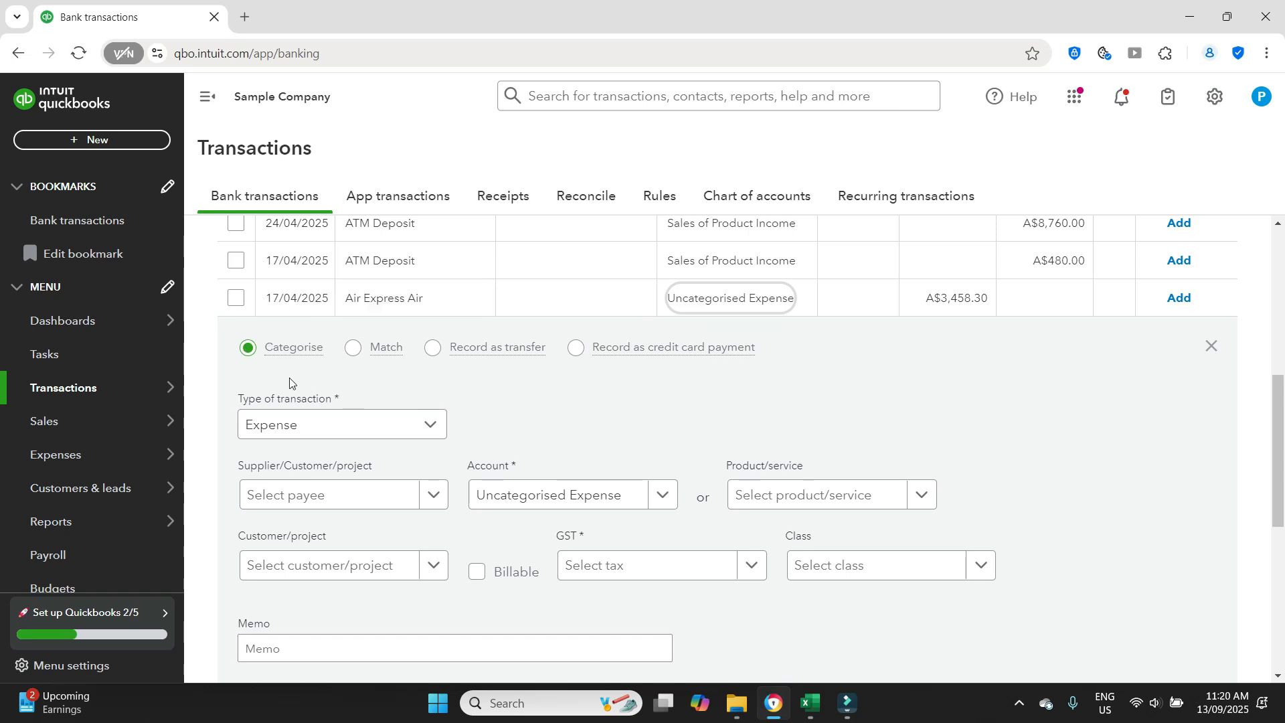
- Categorise the Air Express Air transaction as an Expense under the account Travel expenses - general and admin expenses
mouse_move(263, 344)
scroll(1036, 434, "down", 2)
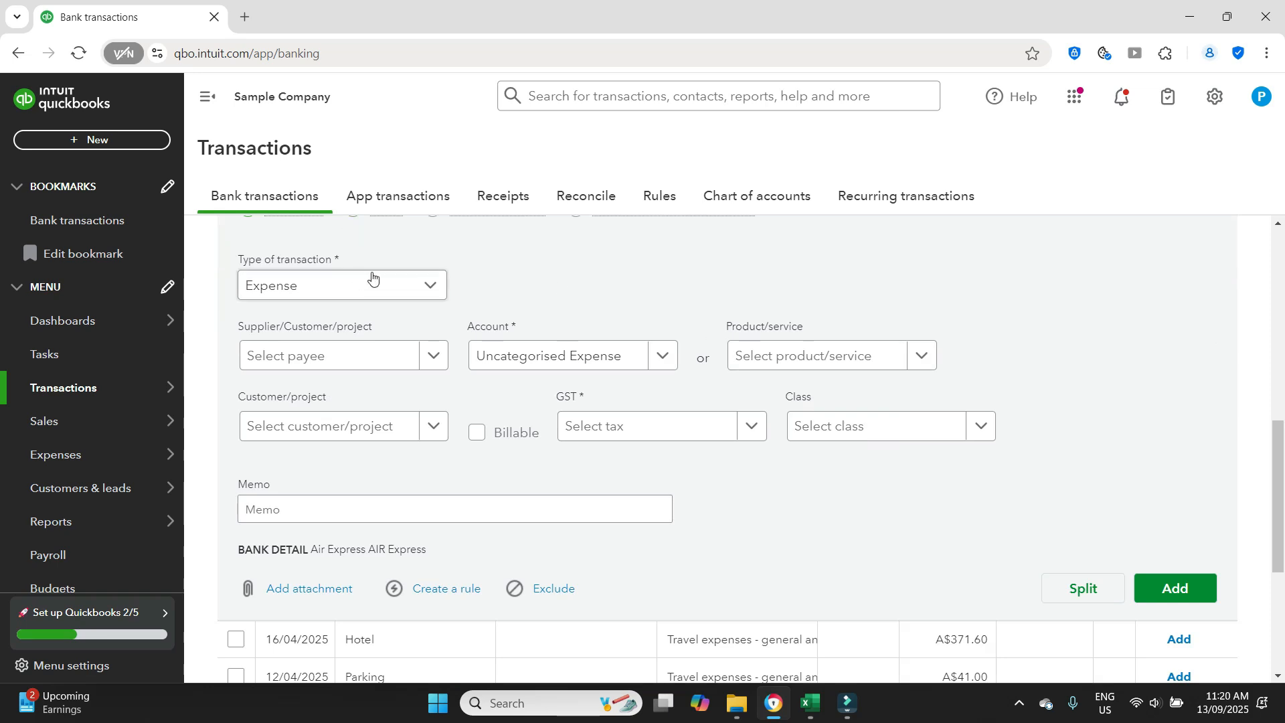
left_click(431, 287)
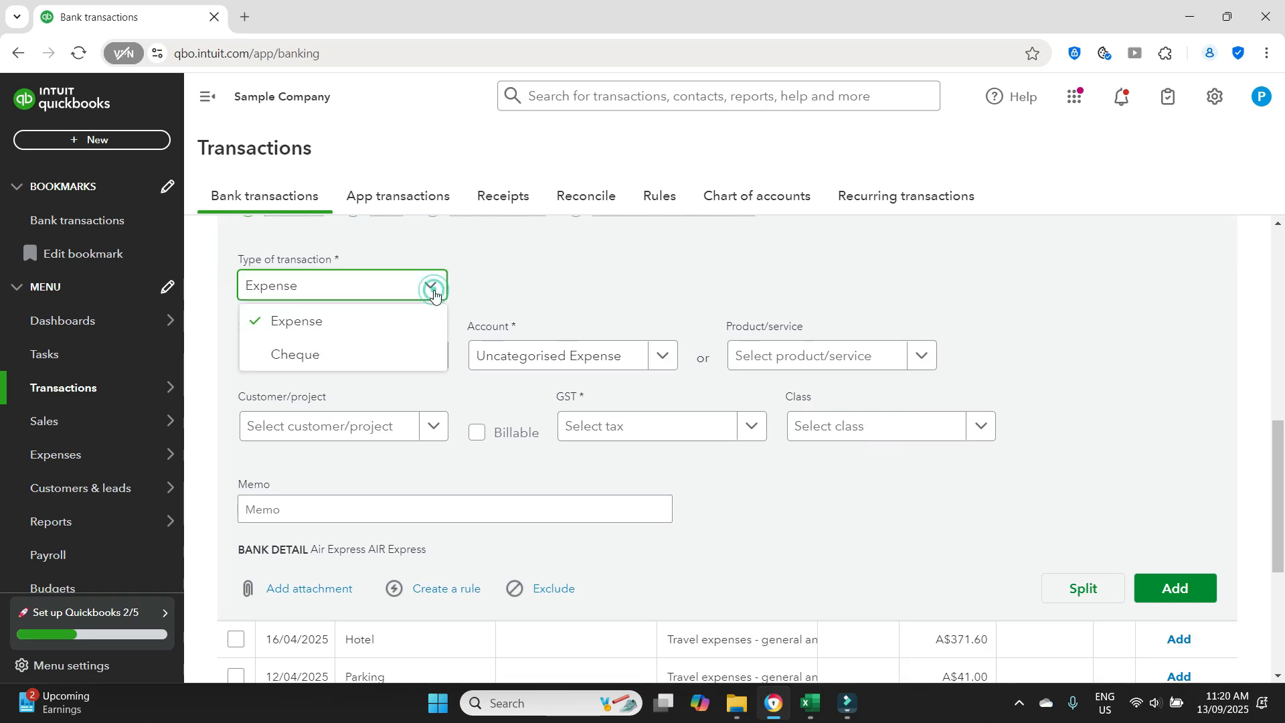
left_click(364, 321)
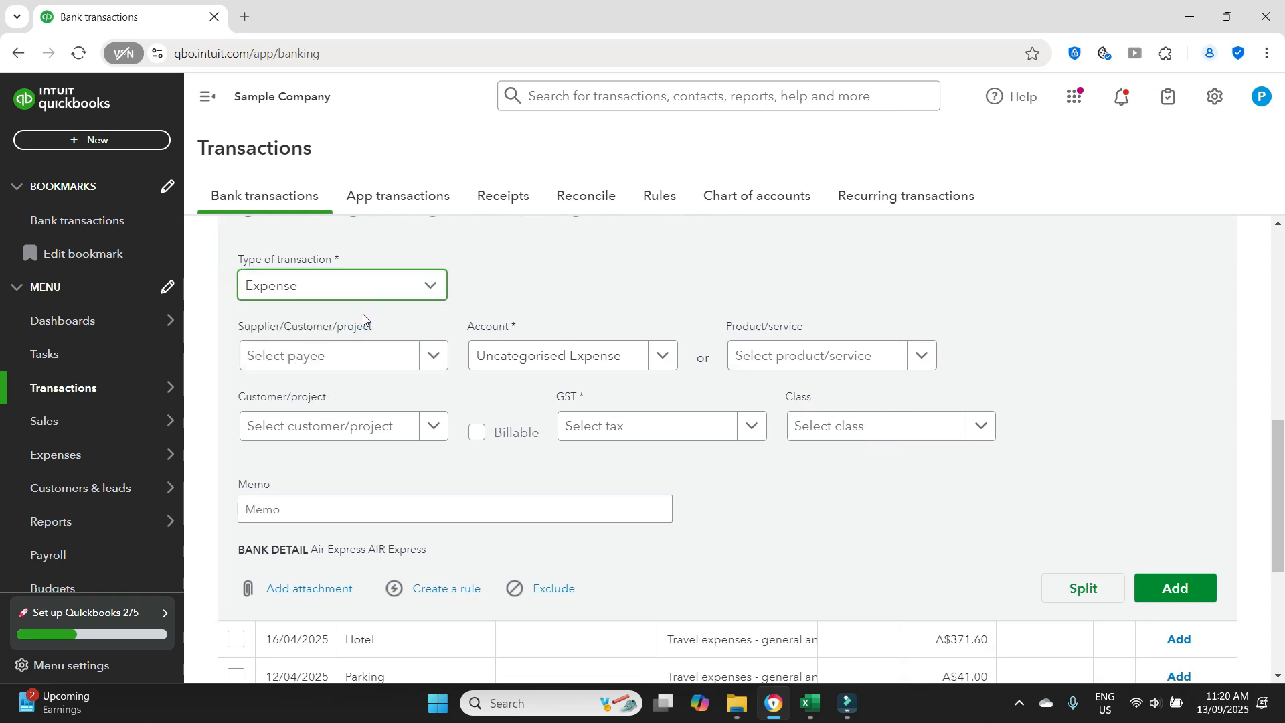
left_click(424, 357)
left_click(519, 309)
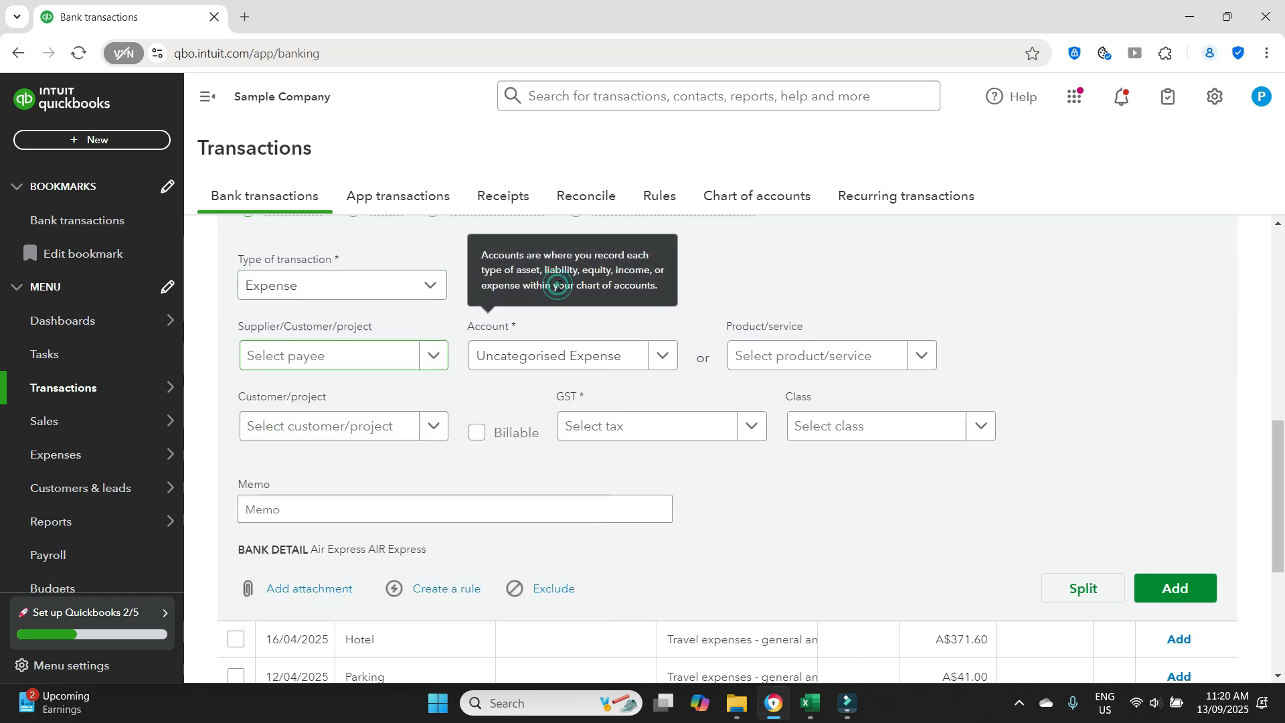
left_click(665, 362)
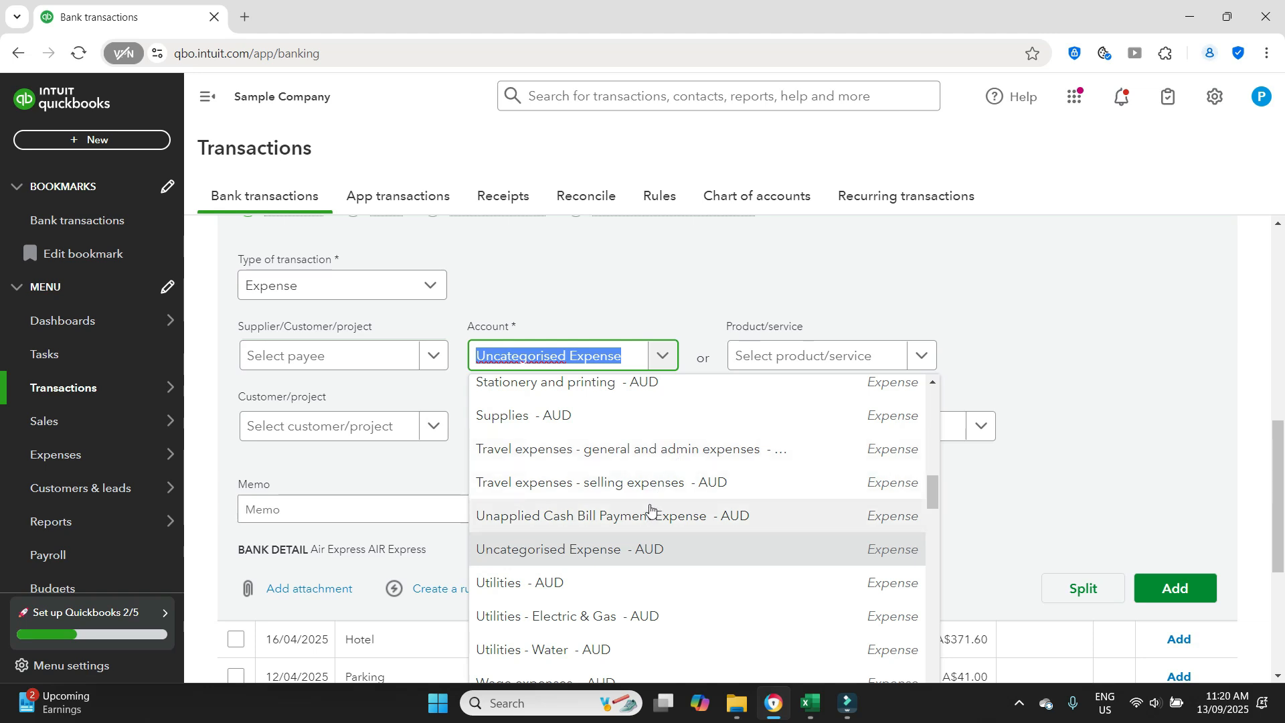
left_click(651, 460)
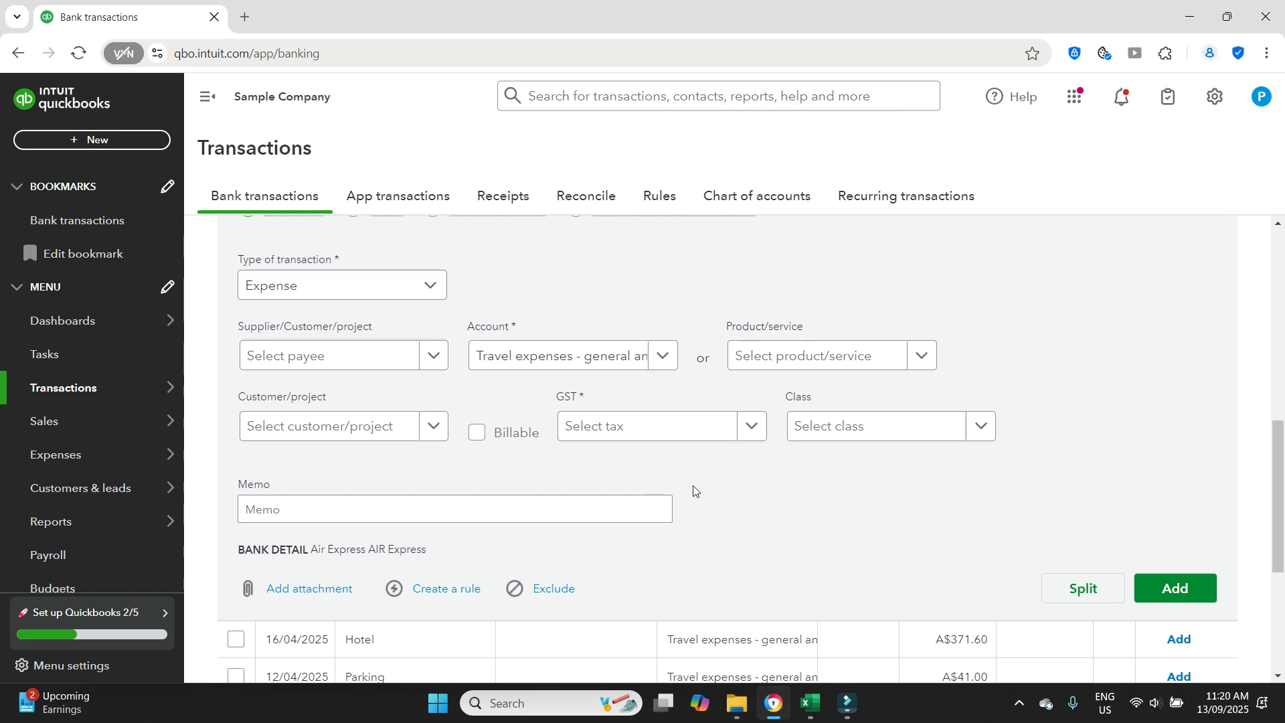
- Apply GST on non-capital (10%) to the Air Express Air expense and decline making it the category's default tax code
left_click(745, 428)
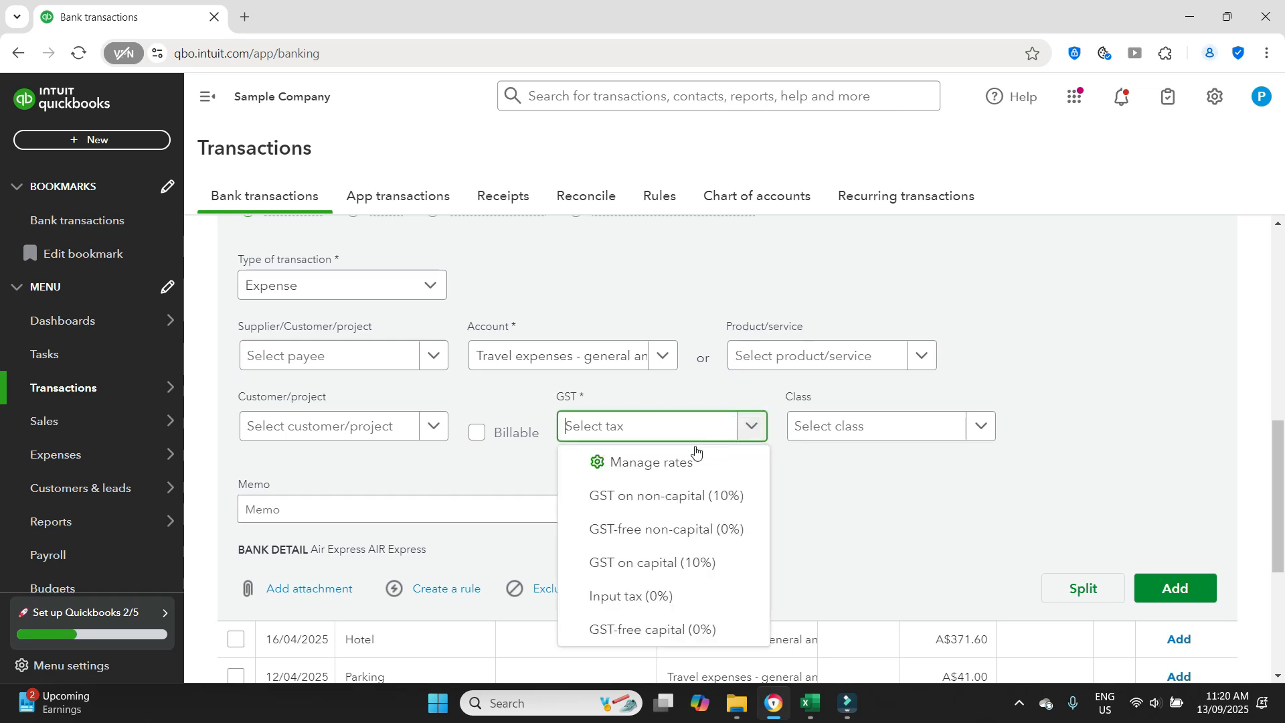
left_click(693, 507)
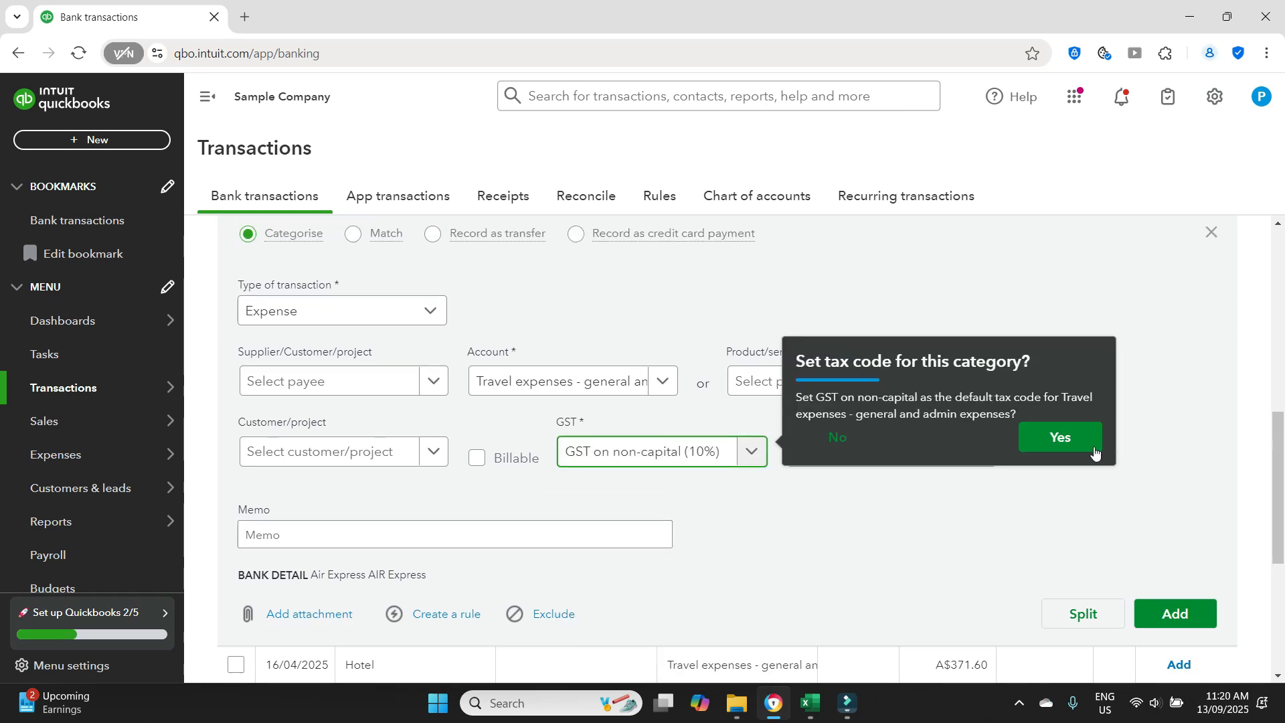
left_click(837, 439)
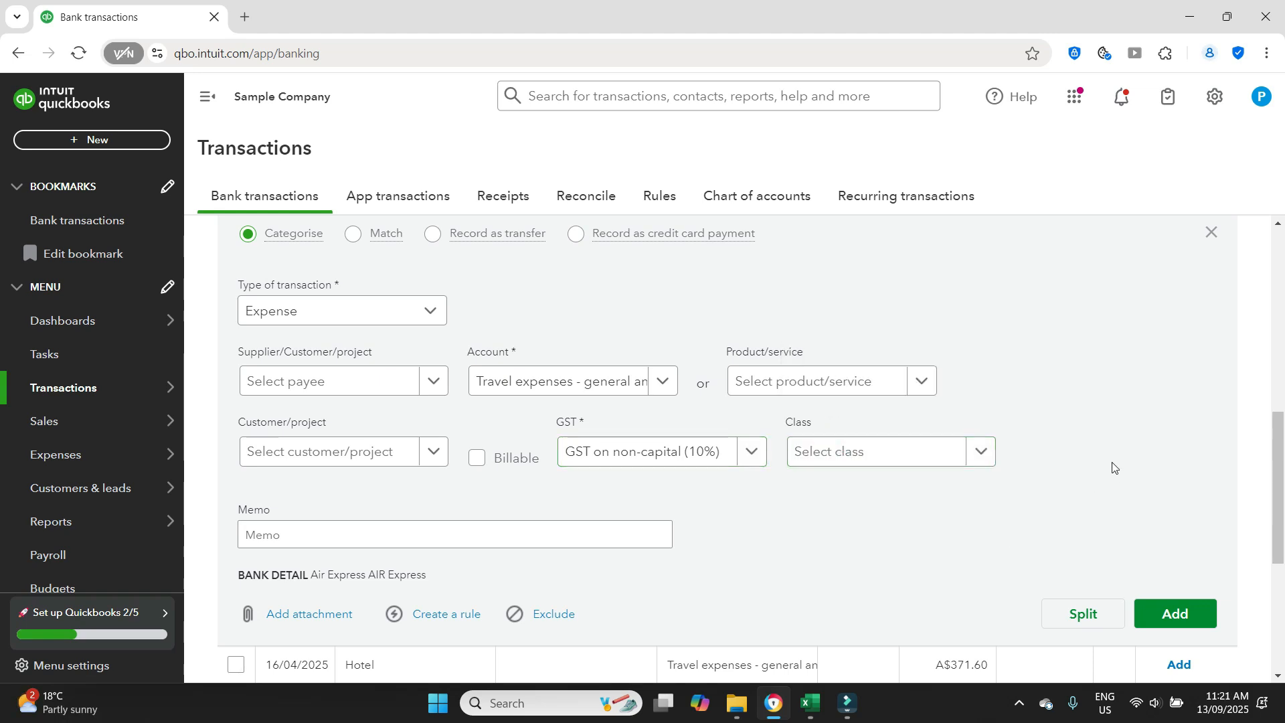
- Check the class and memo options, leave both blank, and add the Air Express Air expense to the books
scroll(1106, 406, "down", 2)
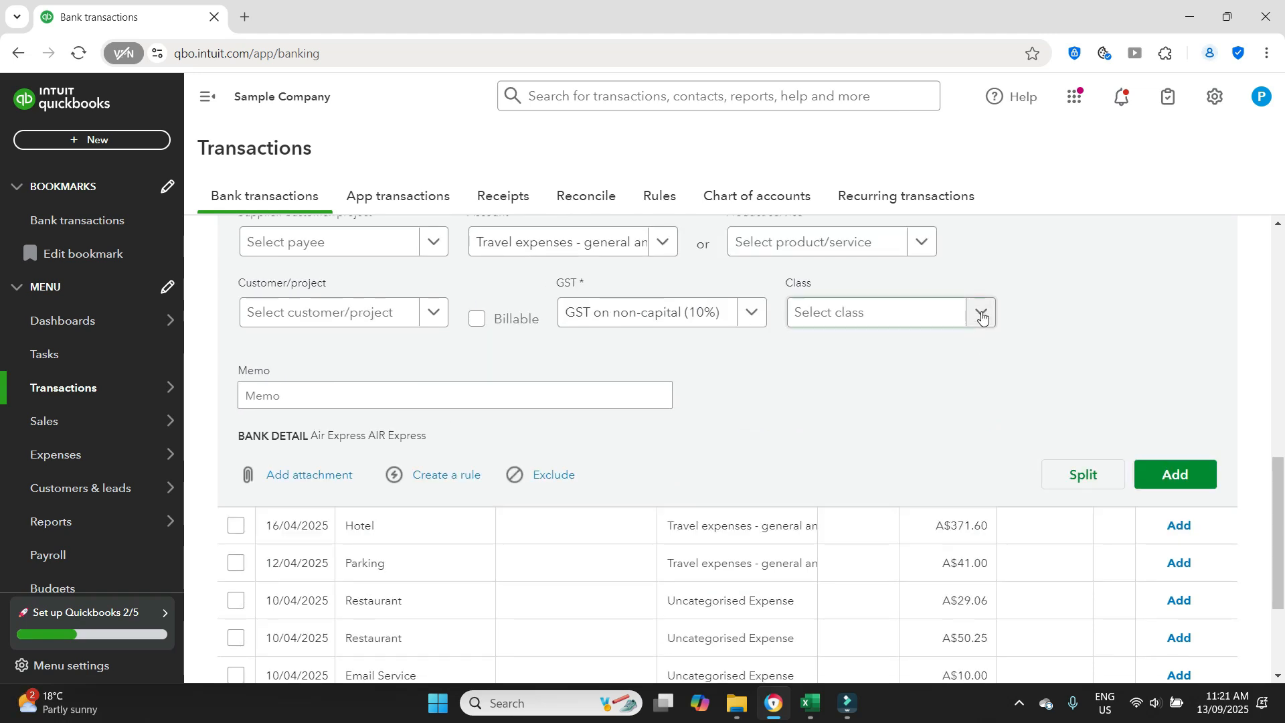
left_click(980, 312)
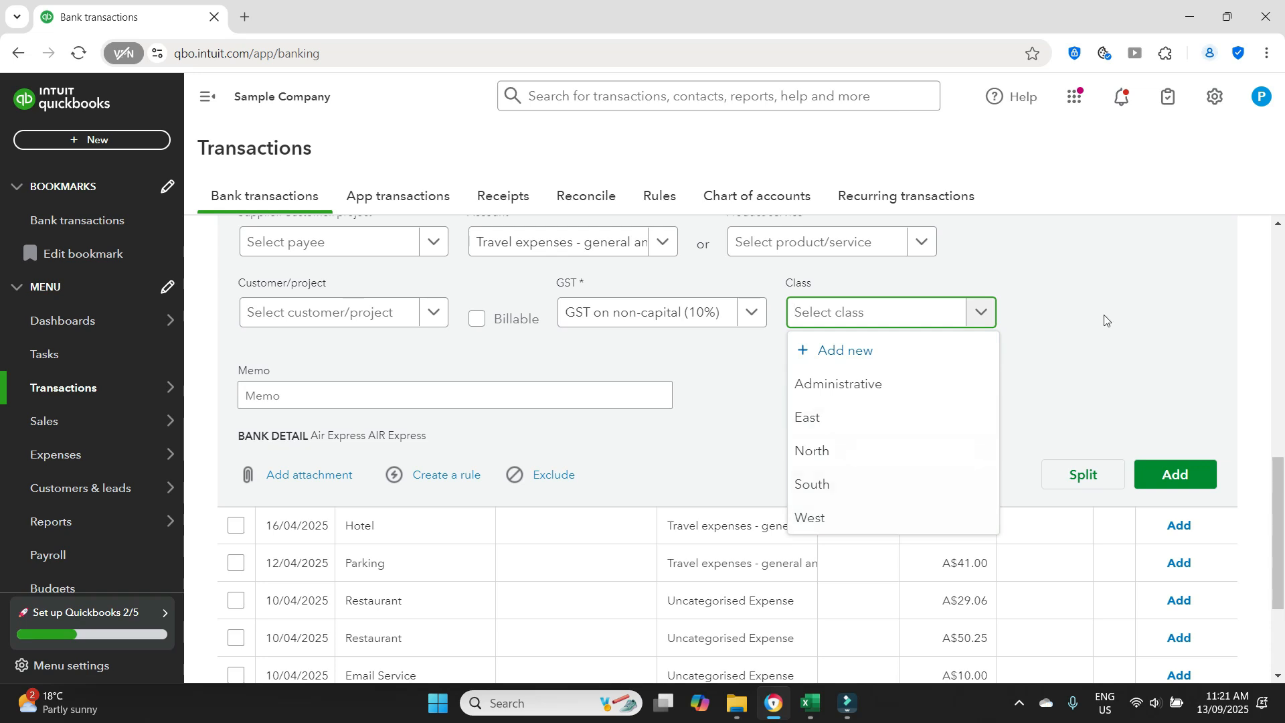
left_click(1113, 274)
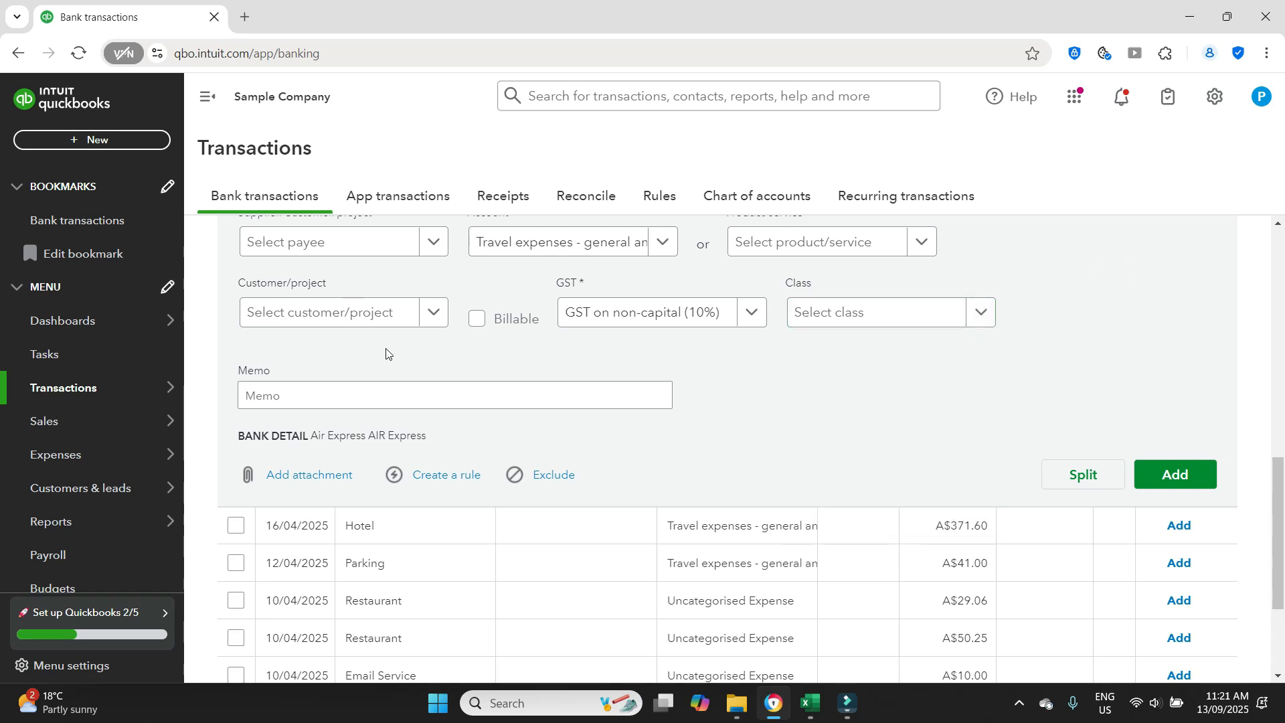
left_click(593, 397)
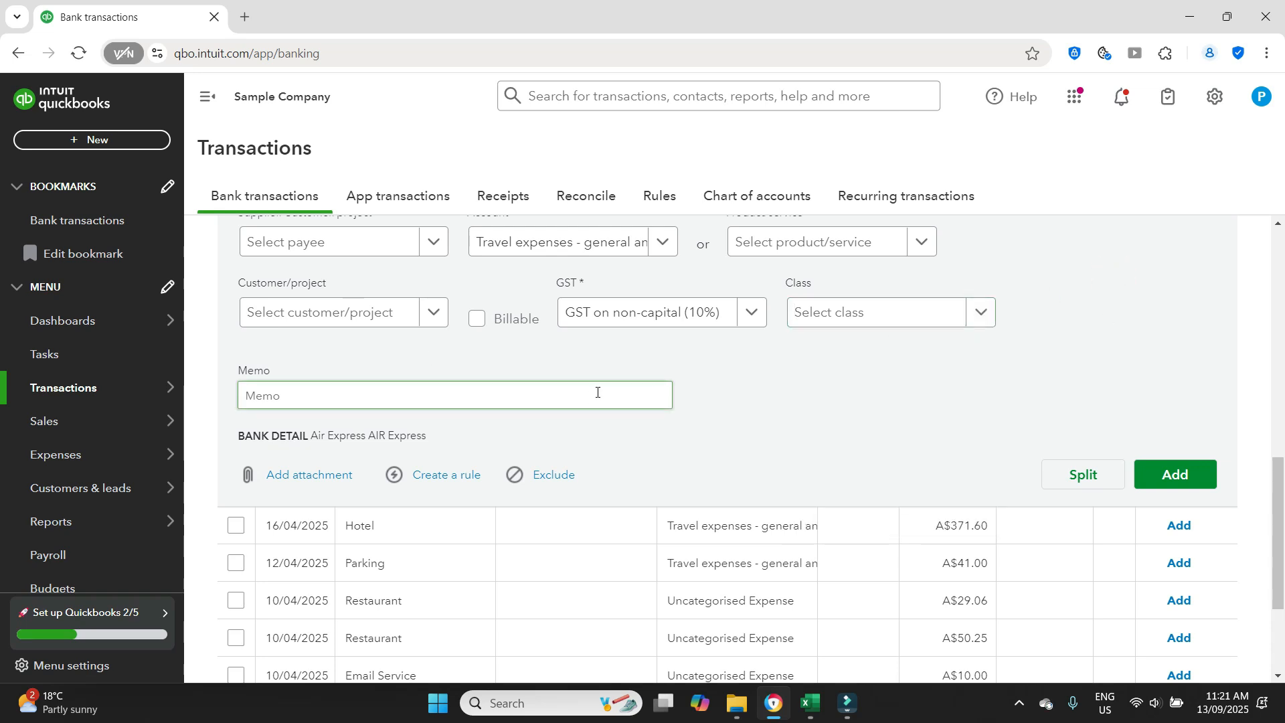
scroll(597, 392, "down", 2)
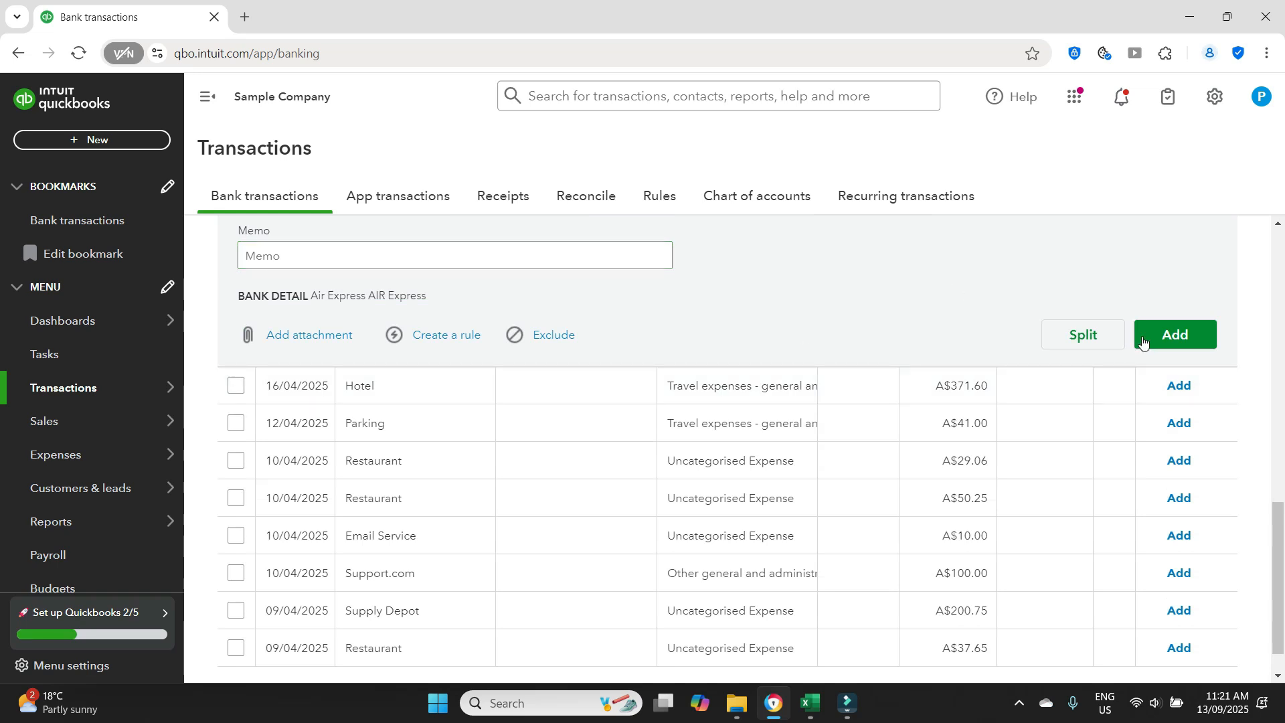
scroll(1001, 301, "up", 4)
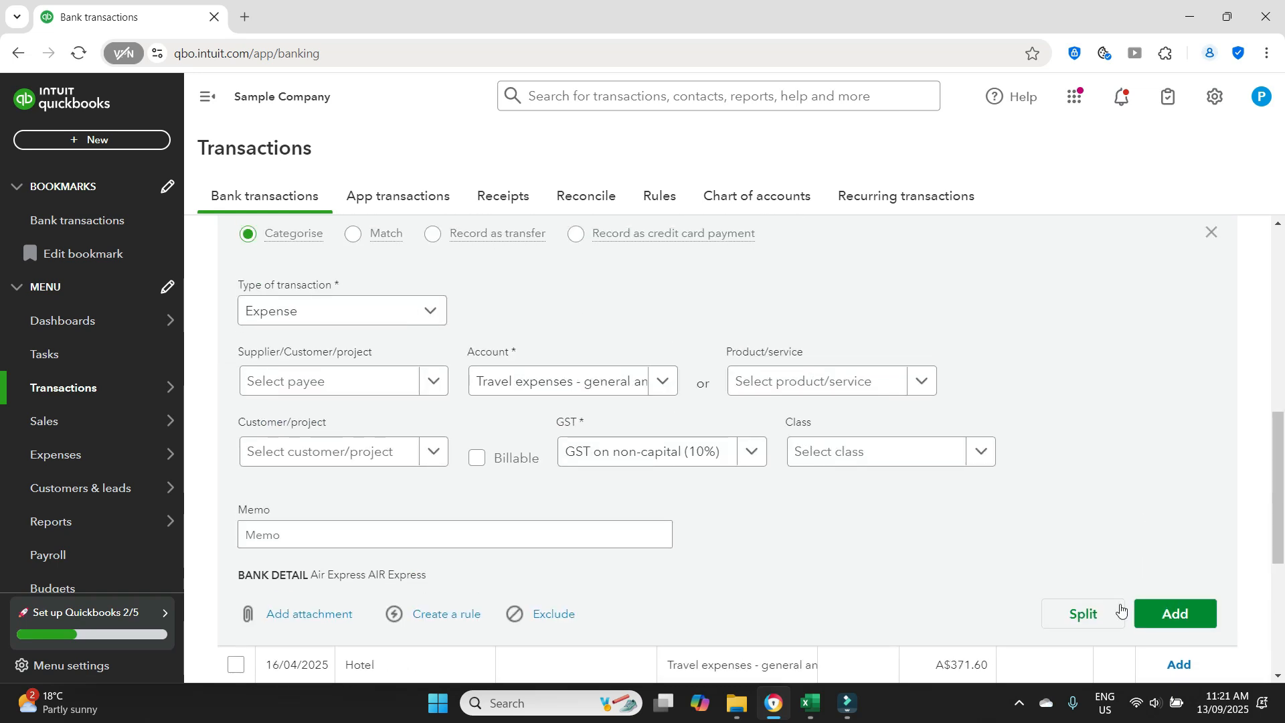
left_click(1176, 618)
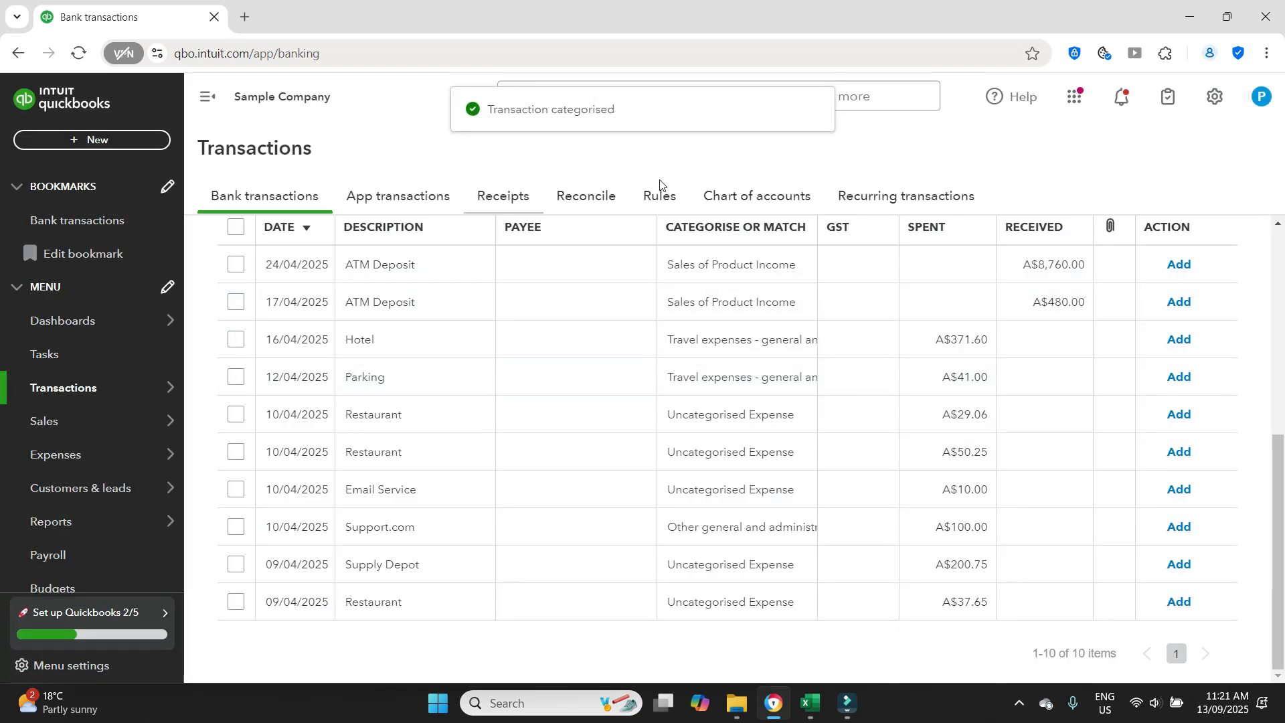
- Open the 10/04/2025 Support.com transaction for A$100.00 and start splitting it
scroll(1218, 422, "up", 4)
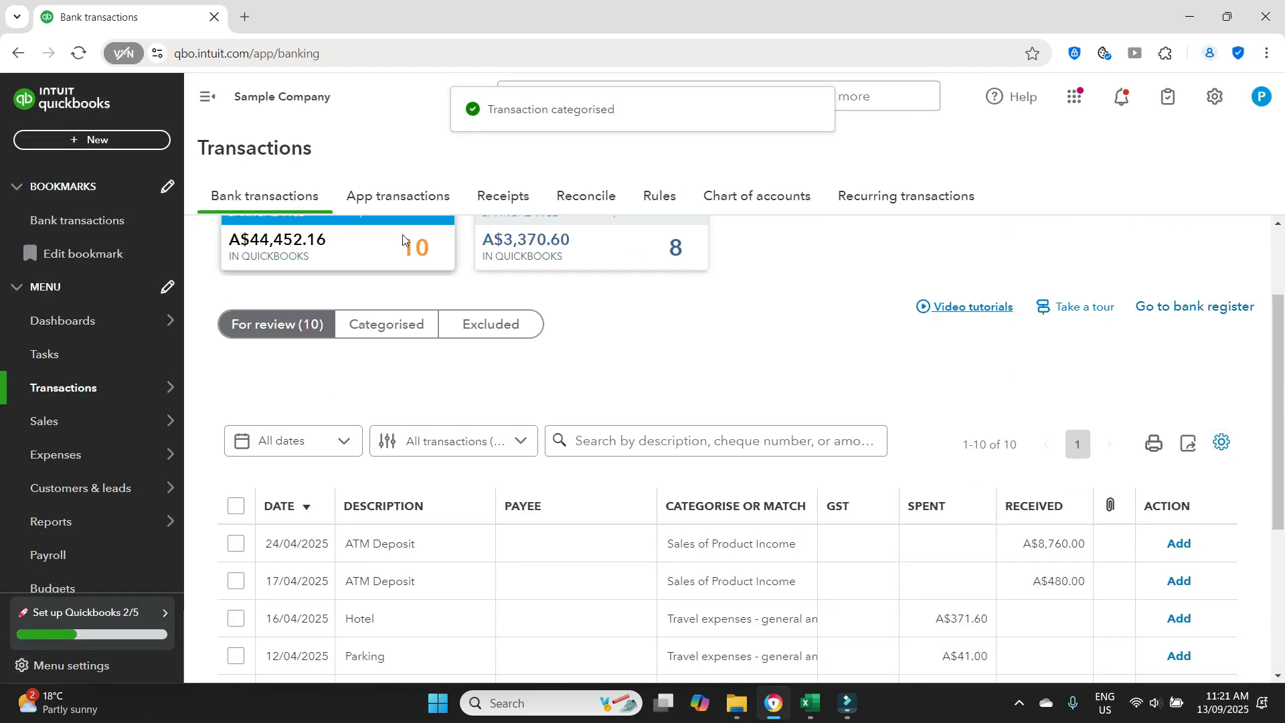
scroll(1016, 487, "down", 4)
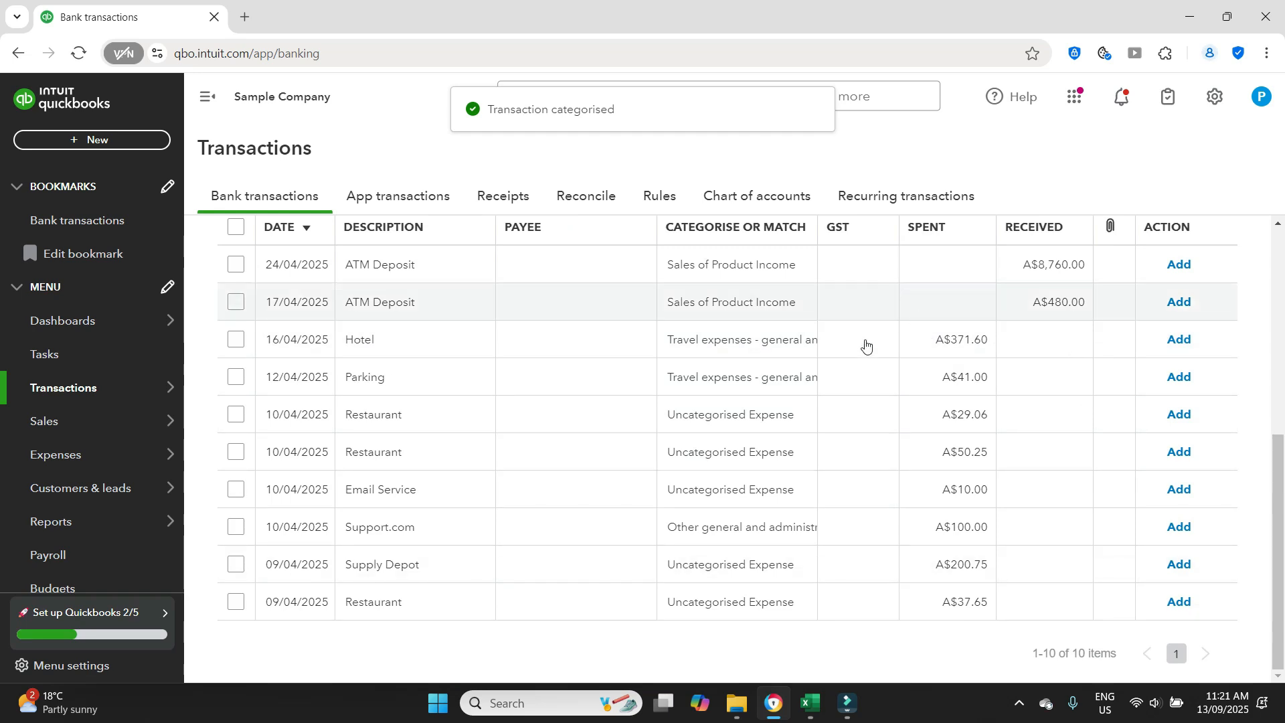
scroll(737, 342, "up", 2)
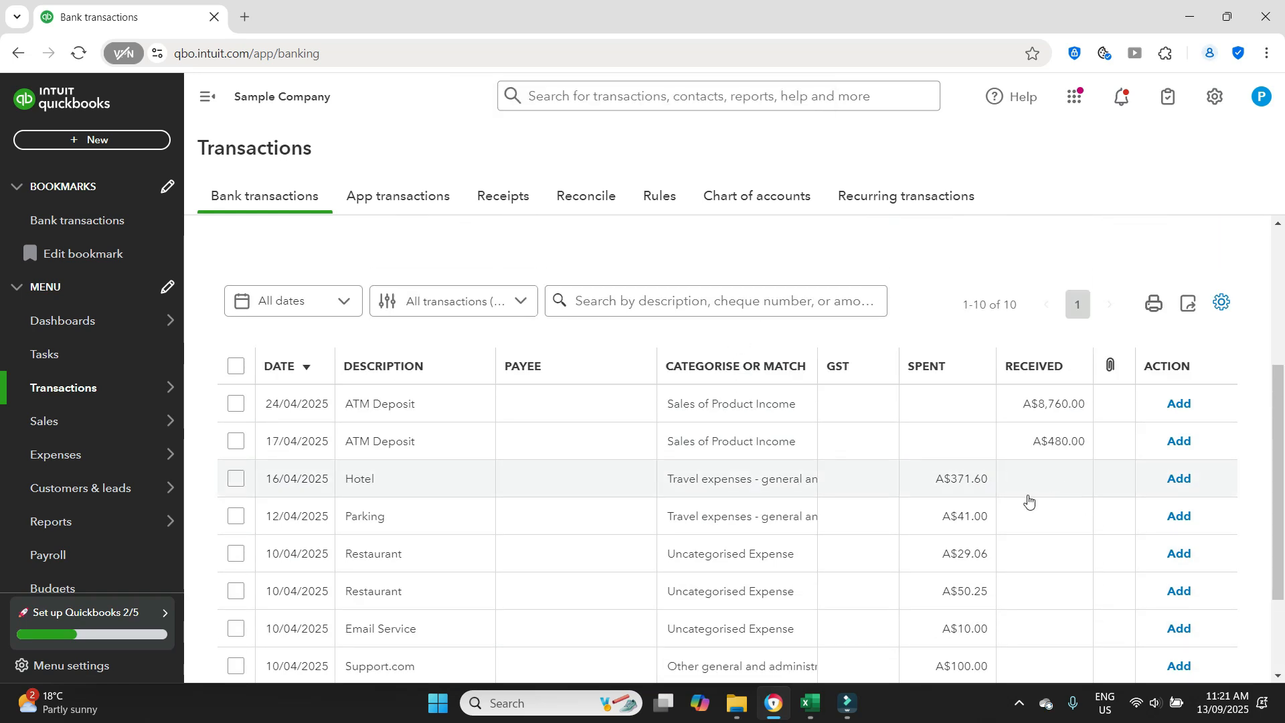
scroll(1029, 501, "down", 2)
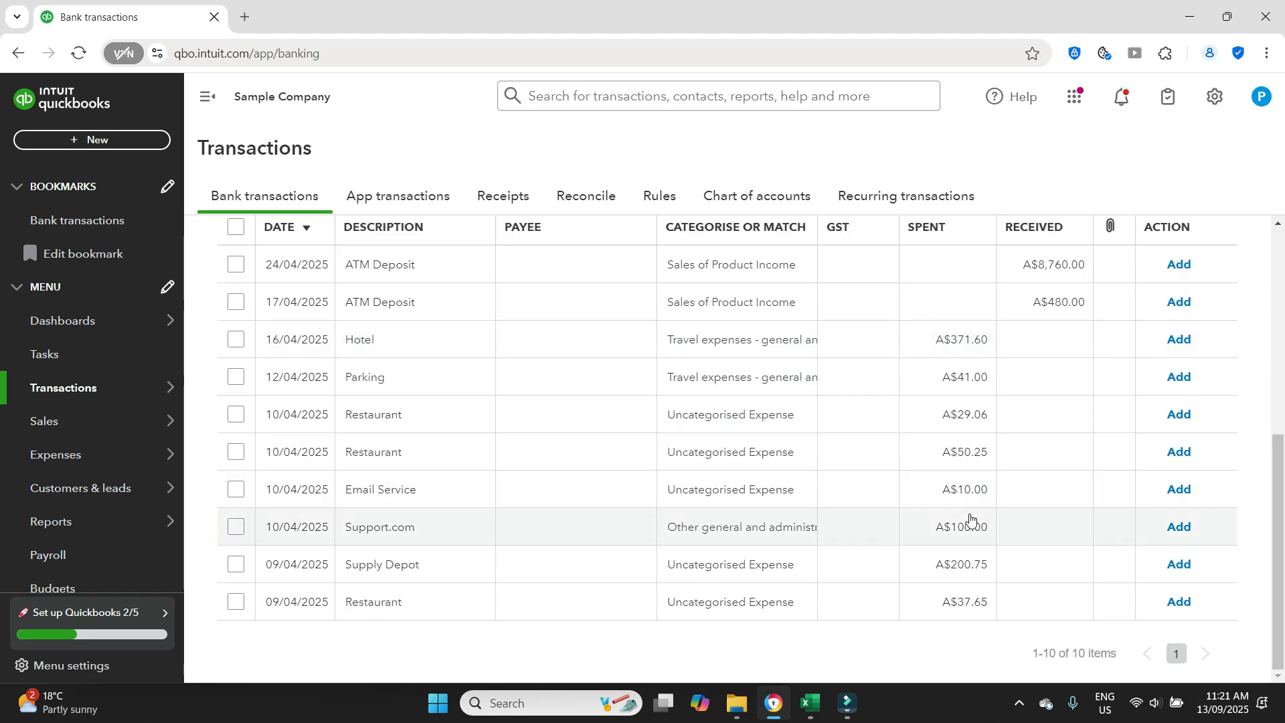
left_click(736, 530)
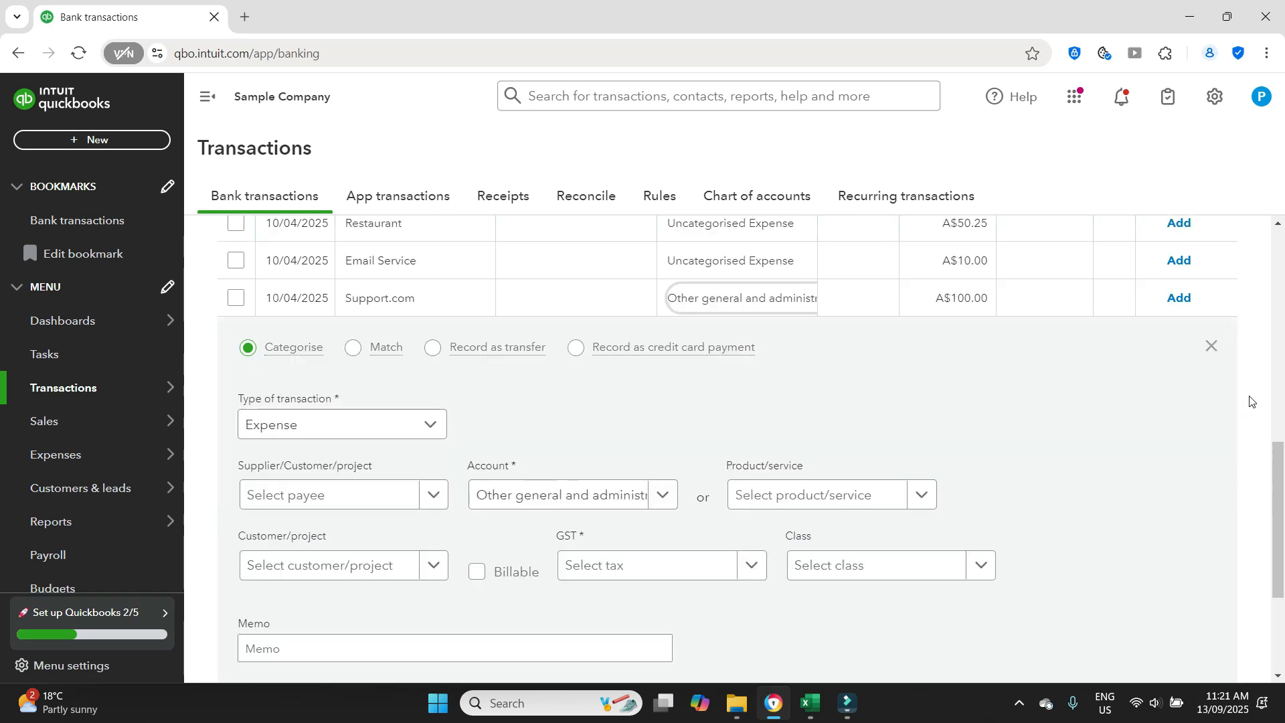
scroll(1250, 400, "down", 2)
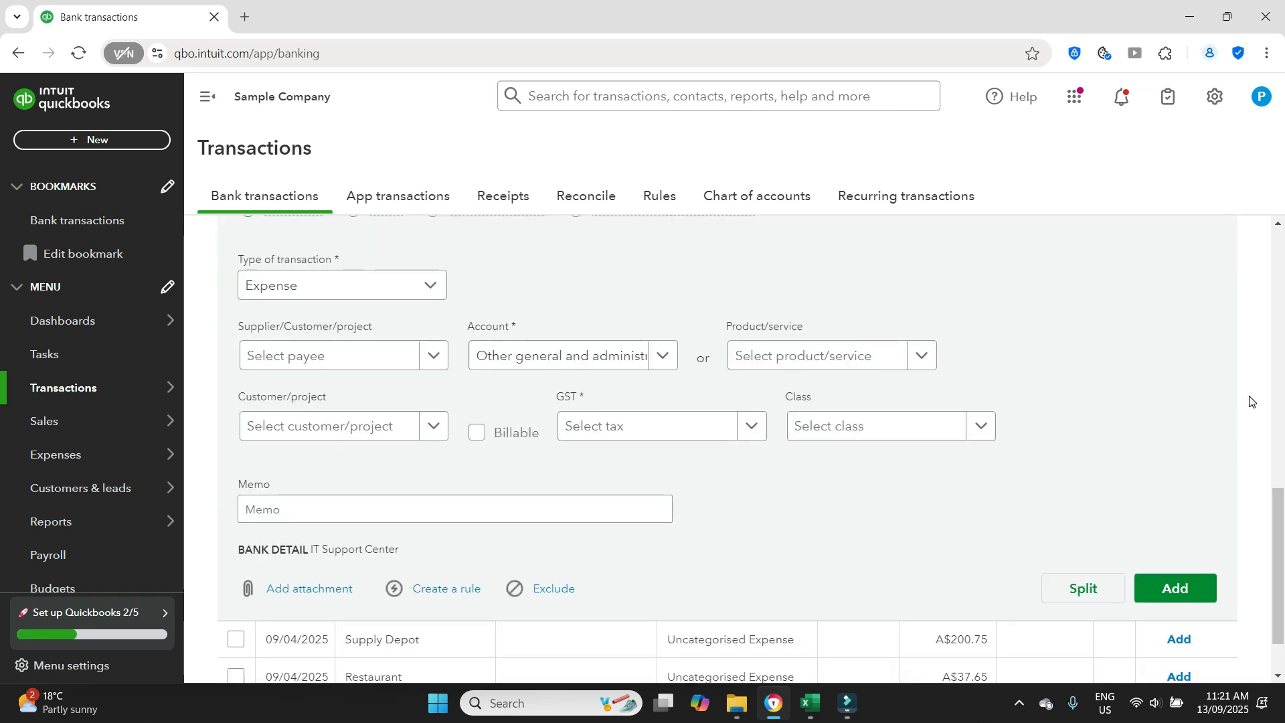
left_click(1076, 602)
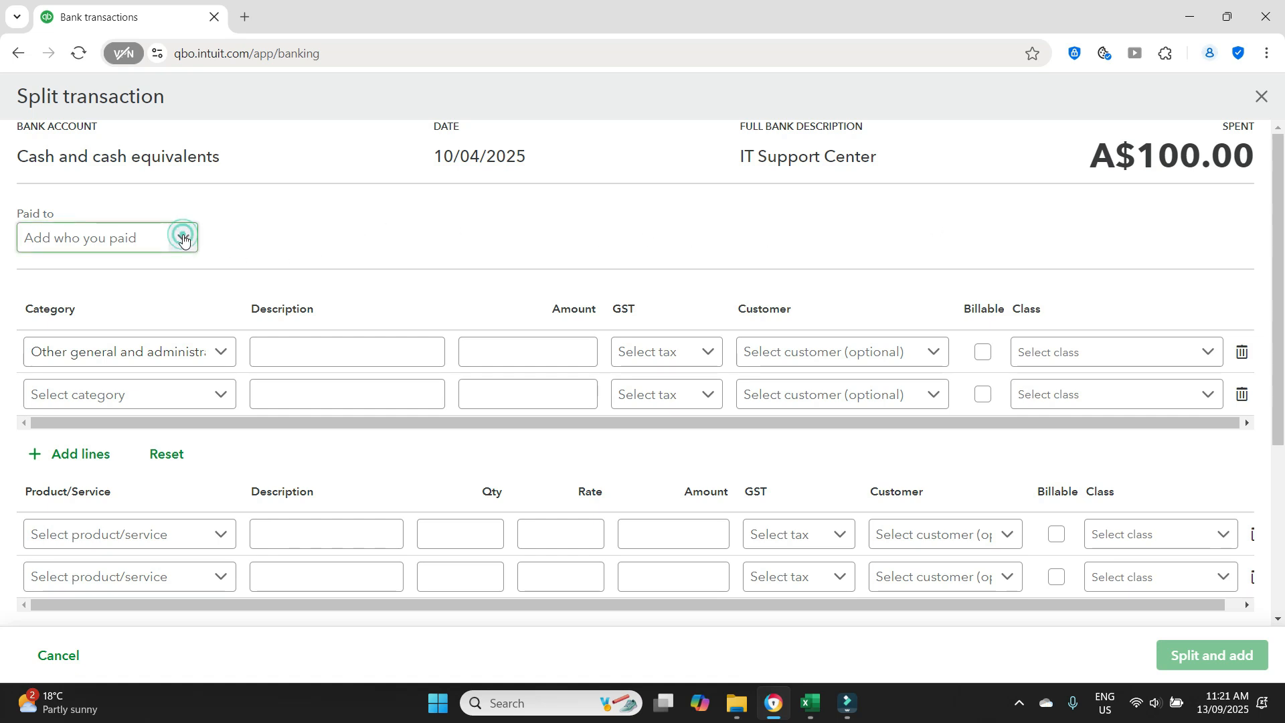
- Leave the payee blank and set the first split line to Office expenses with the description Stationery
left_click(183, 238)
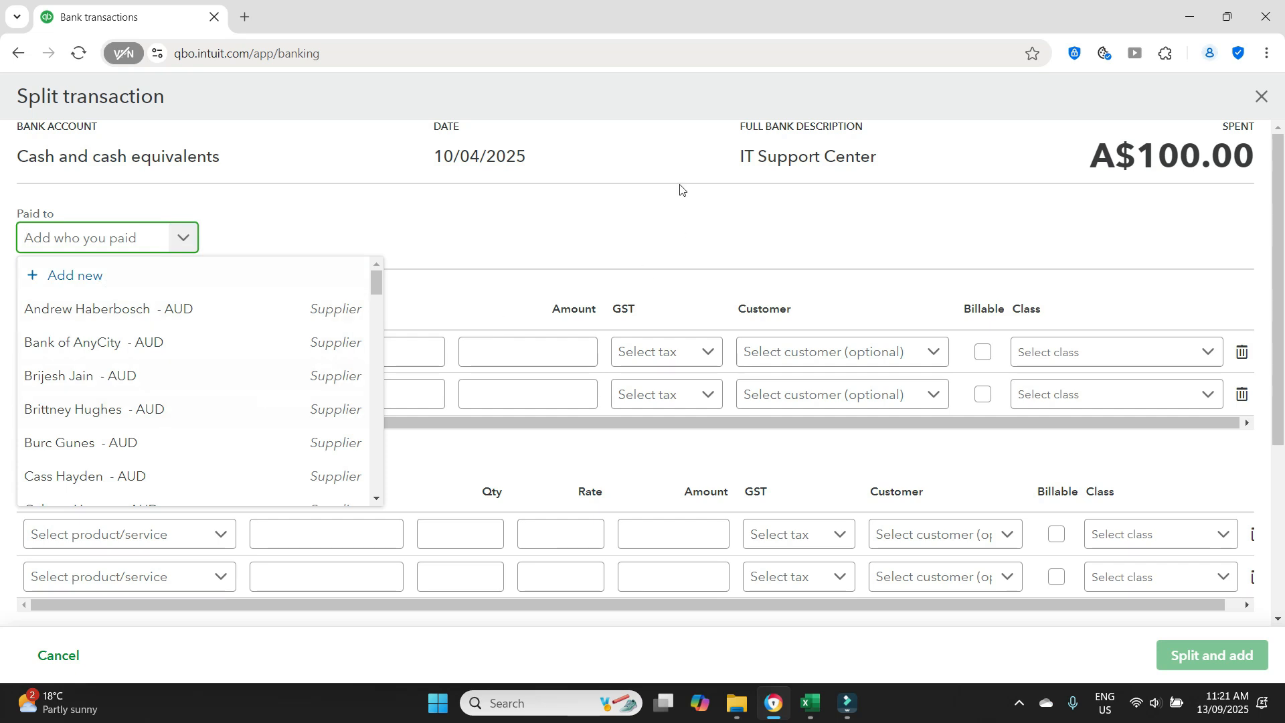
left_click(666, 214)
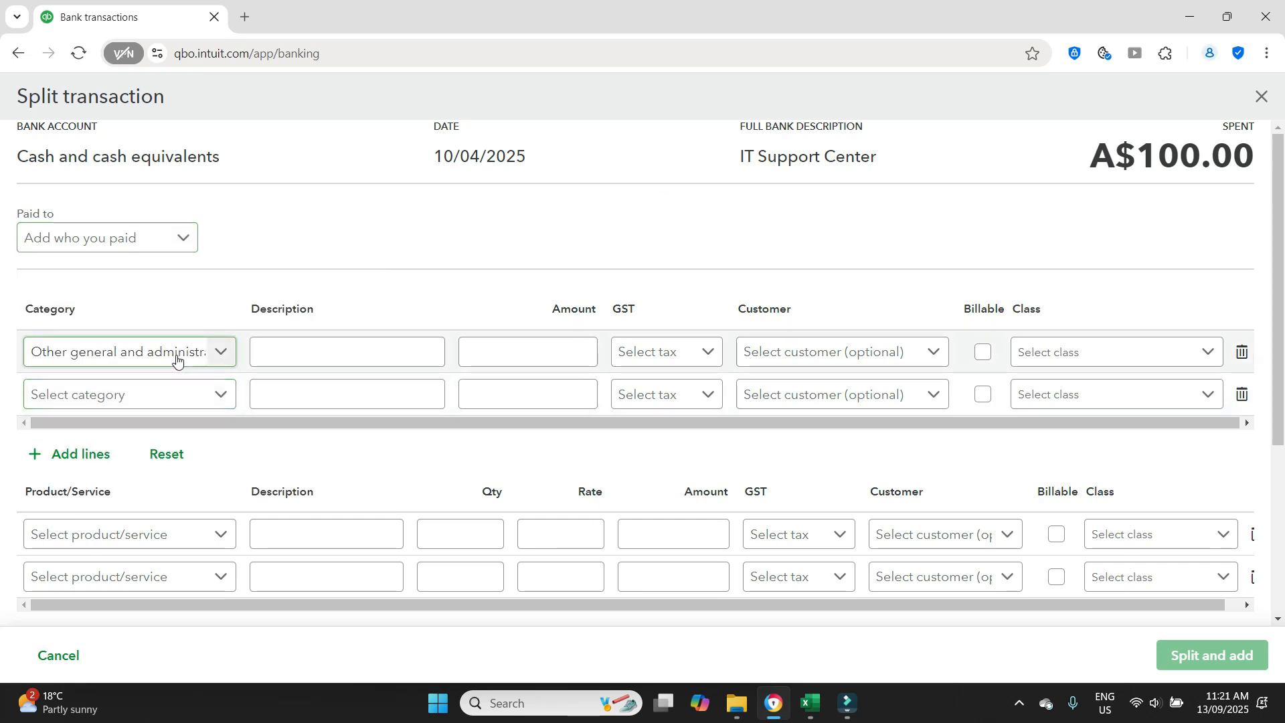
left_click(220, 351)
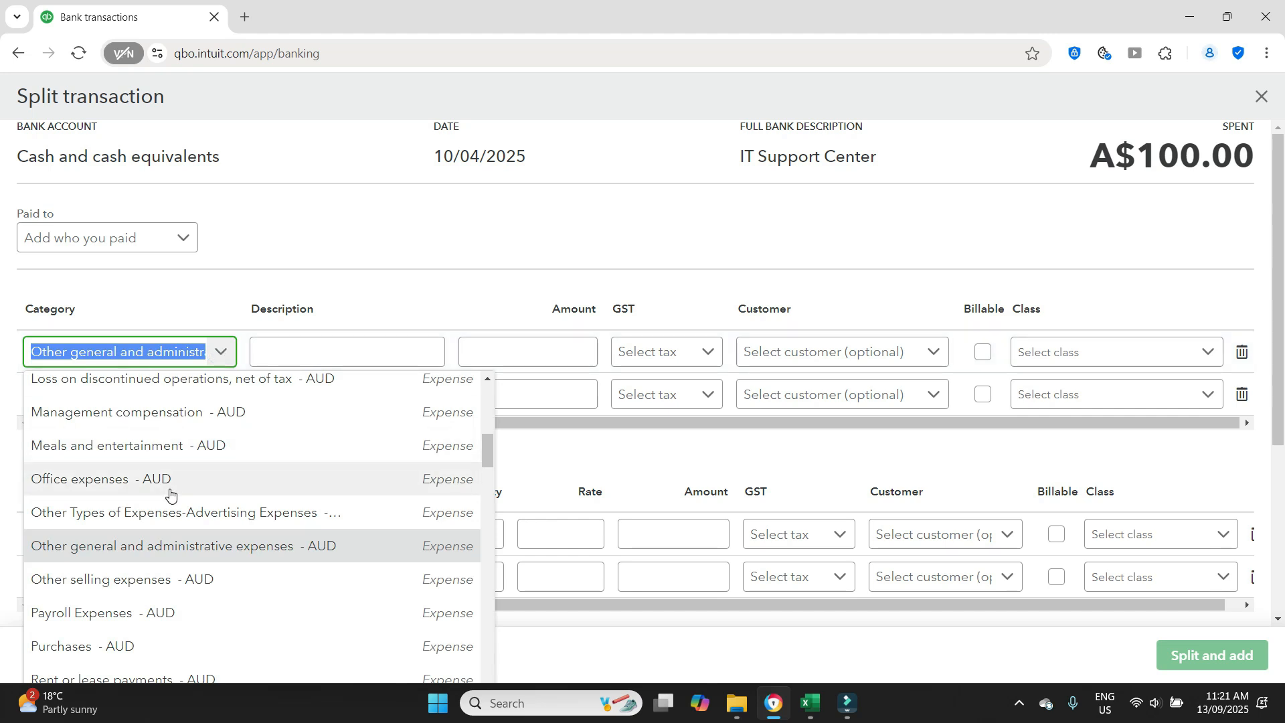
left_click(170, 494)
left_click(352, 343)
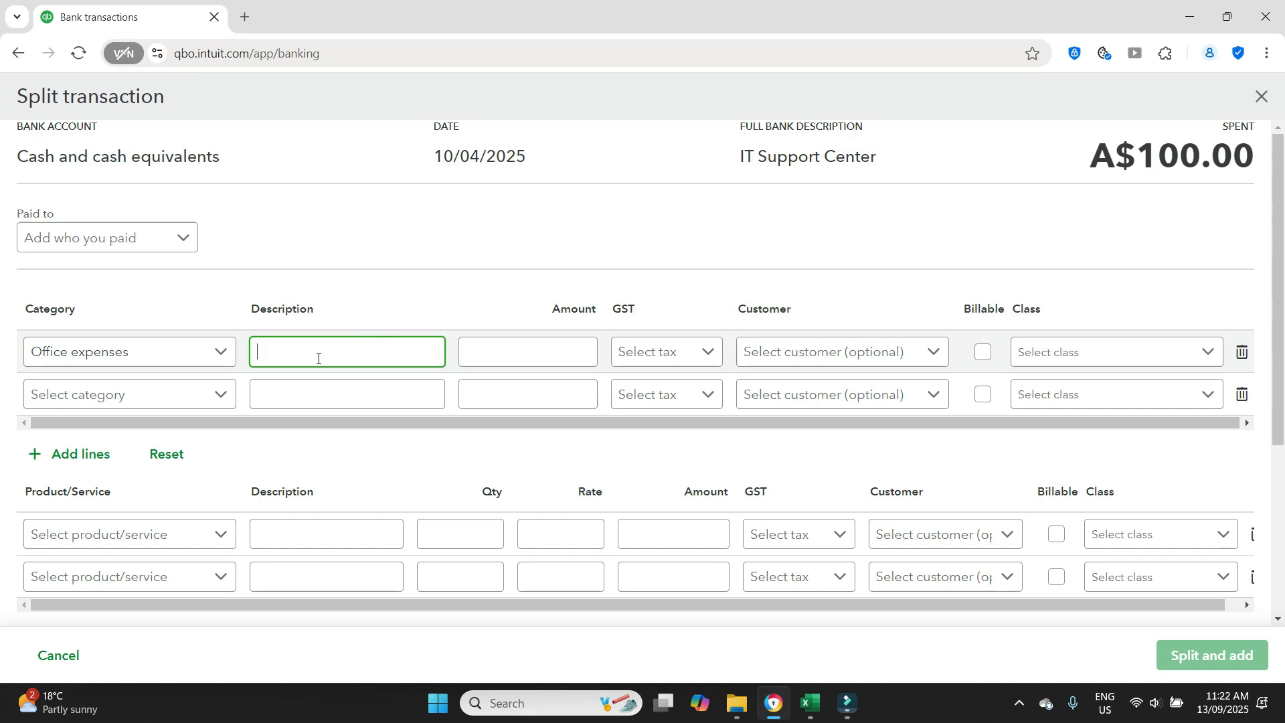
type("Stationer")
key("BackSpace")
type("y")
- Set the Stationery line's amount to 50 and its tax to GST on non-capital (10%)
left_click(567, 357)
type("50")
key("Tab")
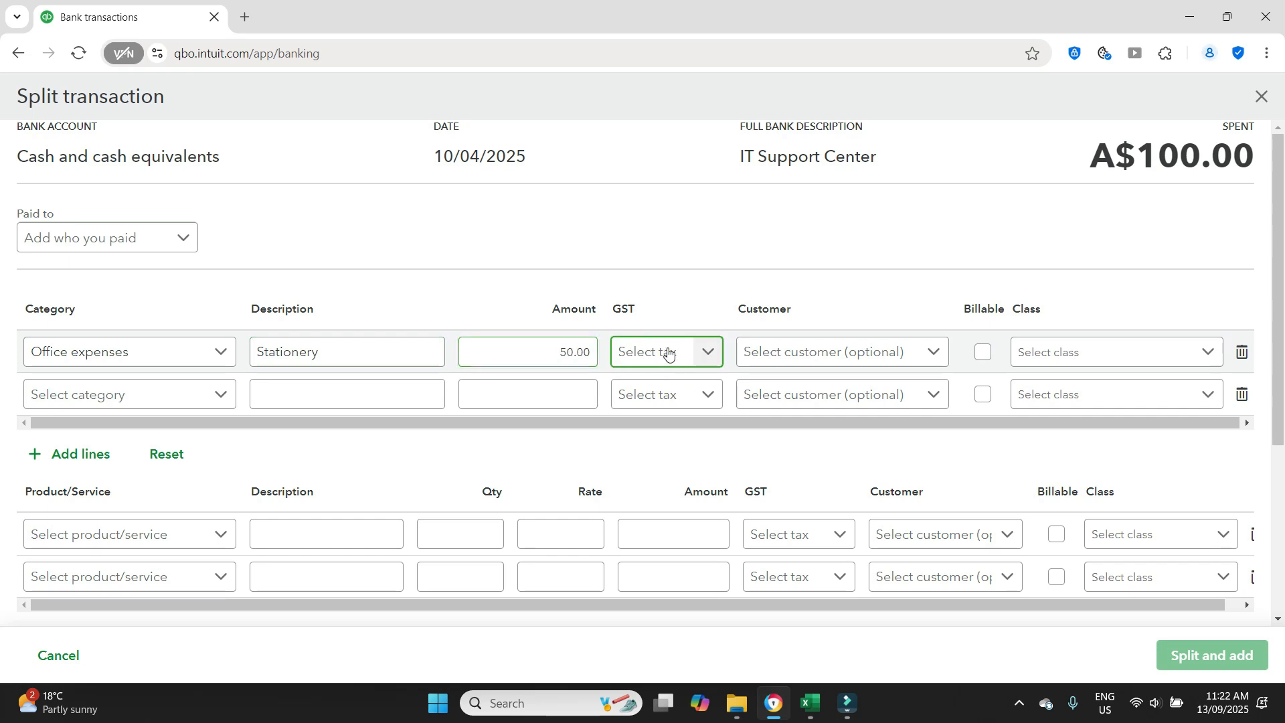
left_click(708, 352)
left_click(697, 423)
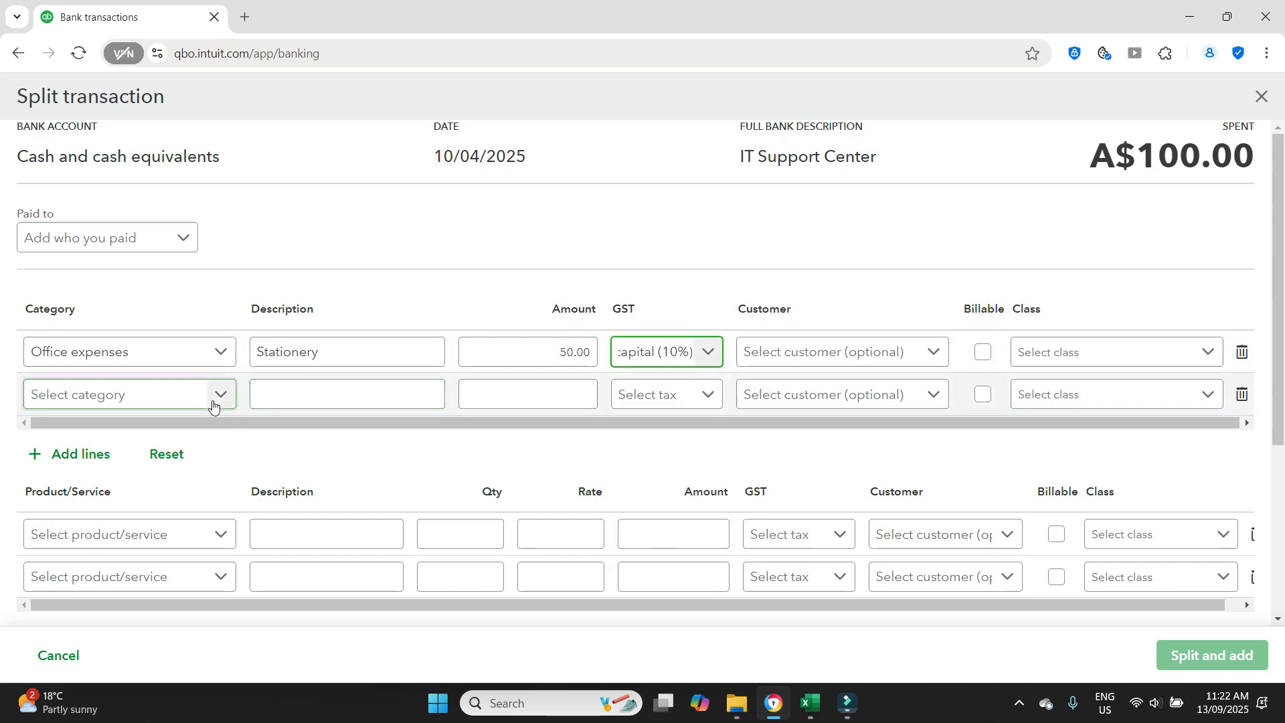
- Set the second split line to Bank charges with the description Bank fees and an amount of 50
left_click(214, 400)
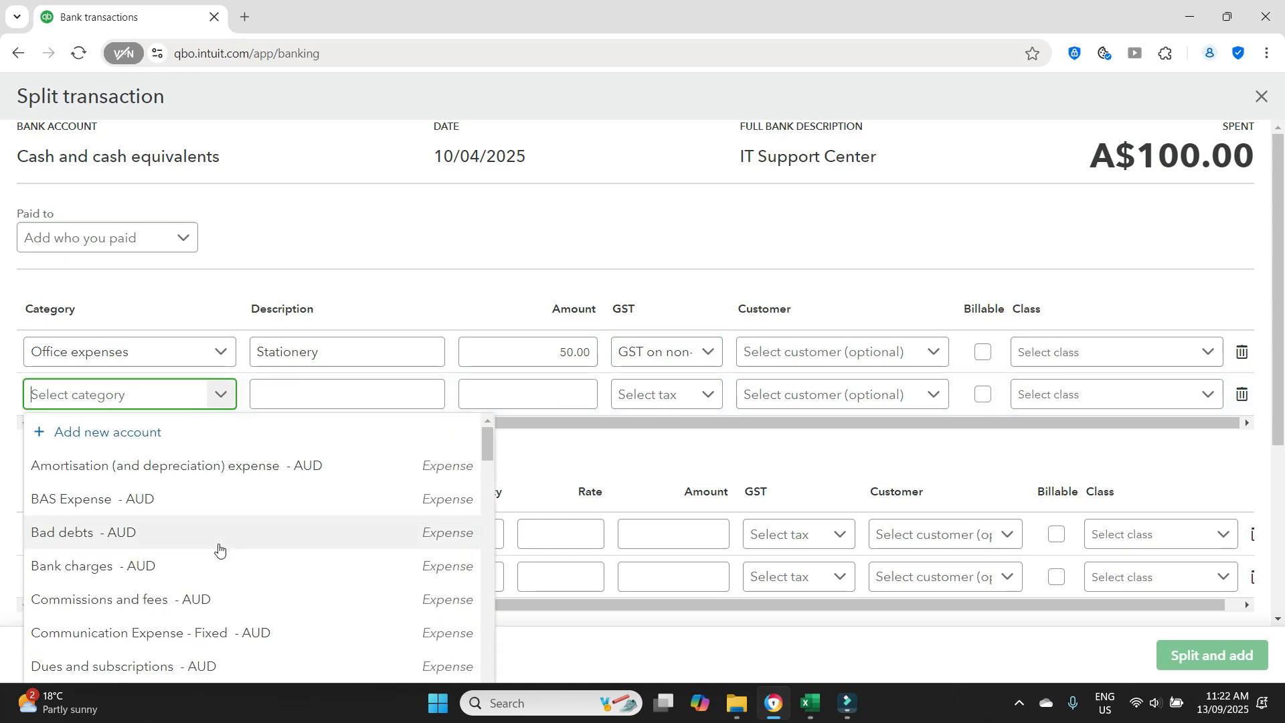
left_click(205, 569)
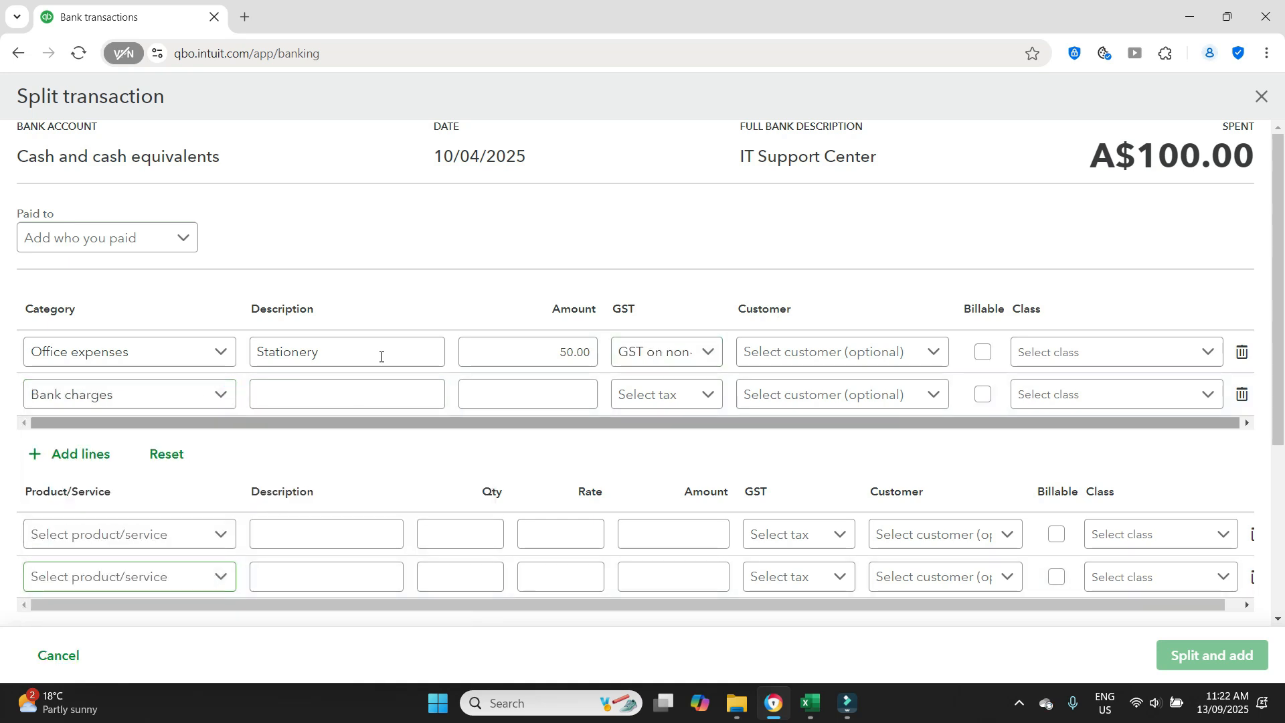
left_click(367, 393)
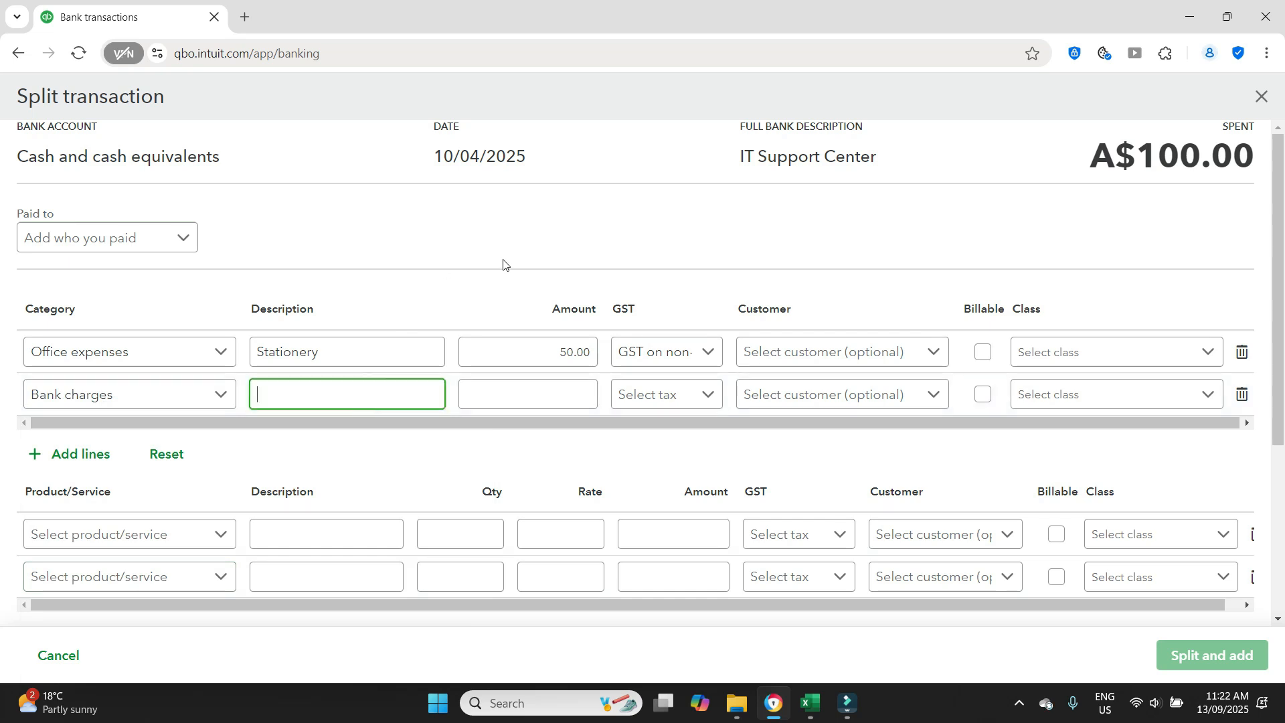
type("Bank fees")
left_click(574, 397)
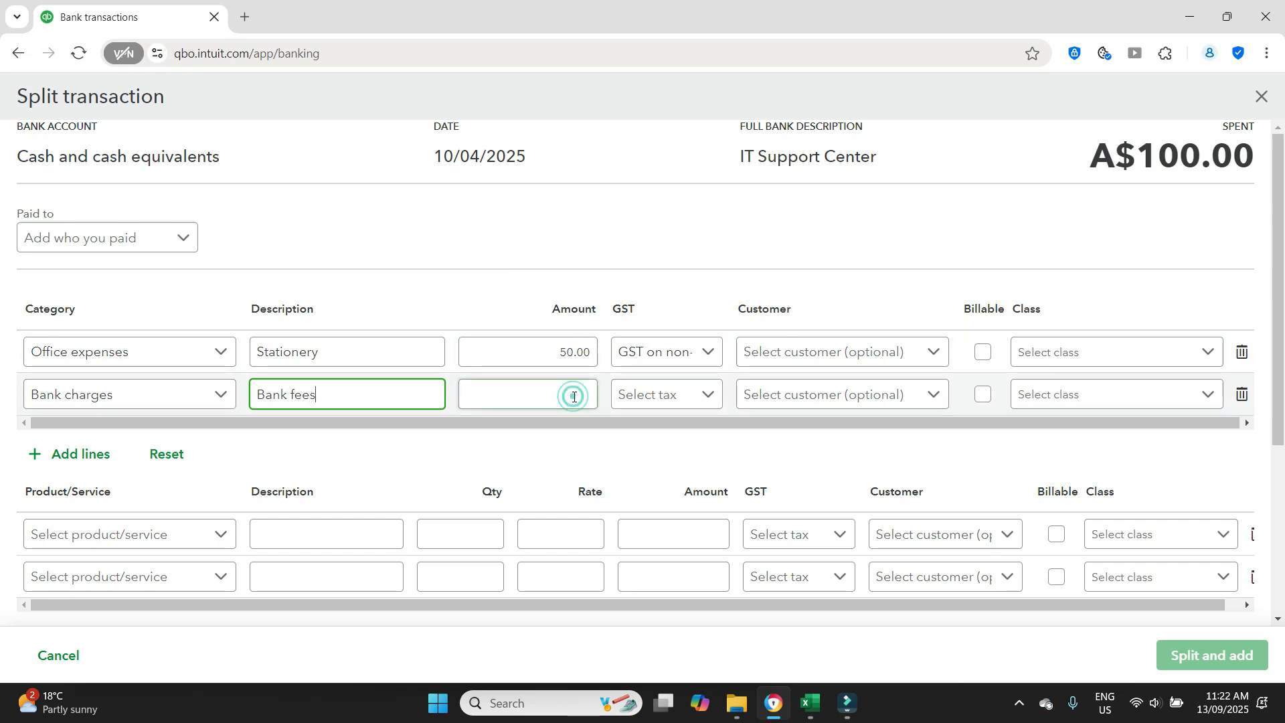
type("50")
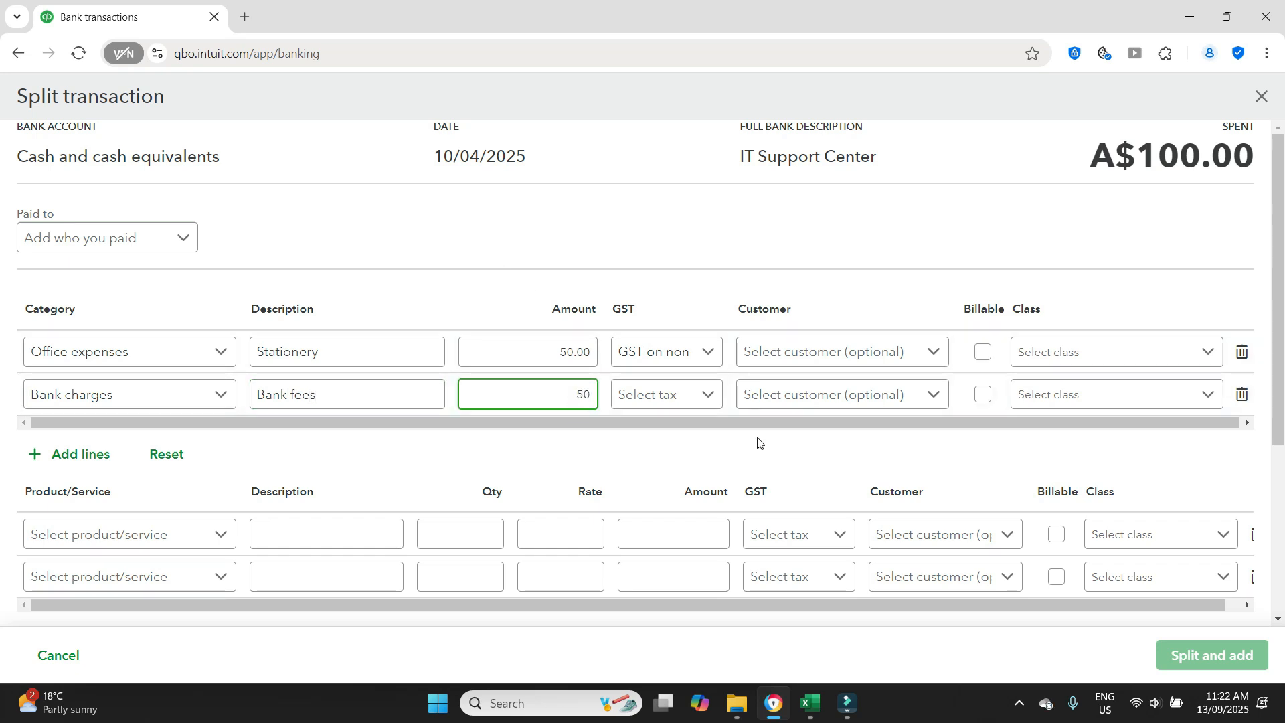
- Set the Bank fees line's tax to GST-free non-capital (0%) and add the split transaction to the books
left_click(705, 395)
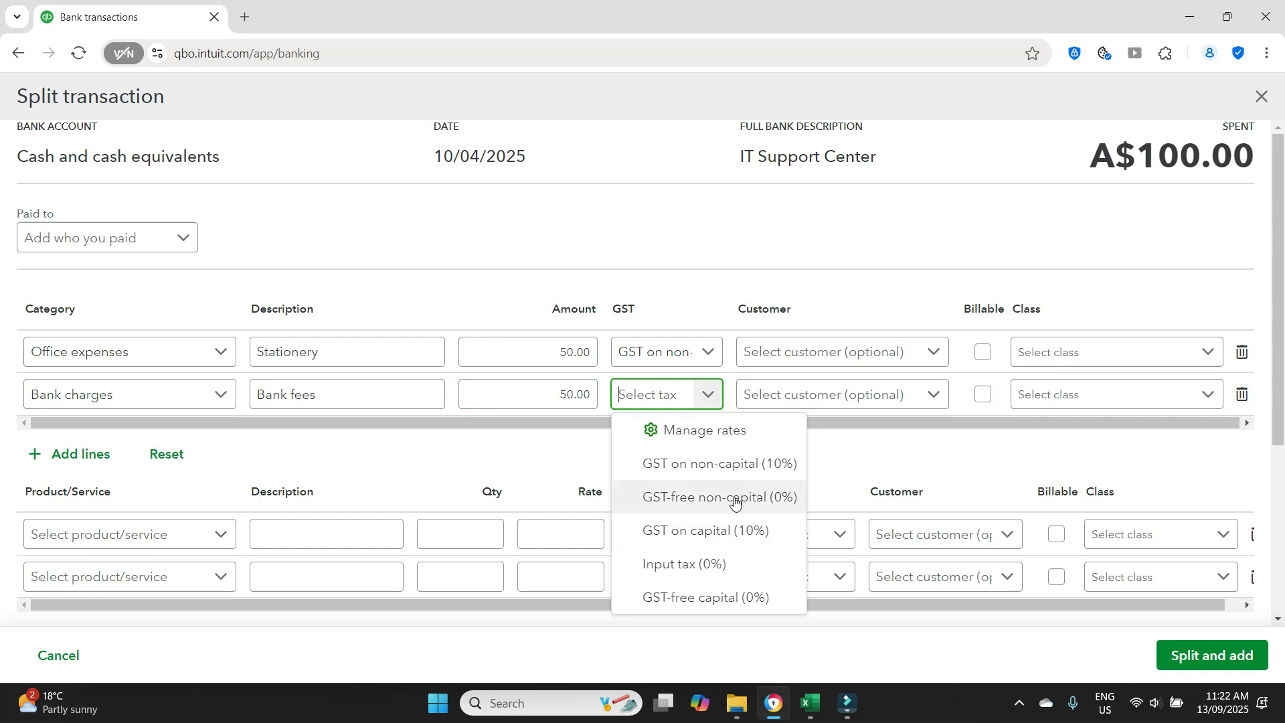
left_click(734, 502)
left_click(872, 463)
left_click(1235, 659)
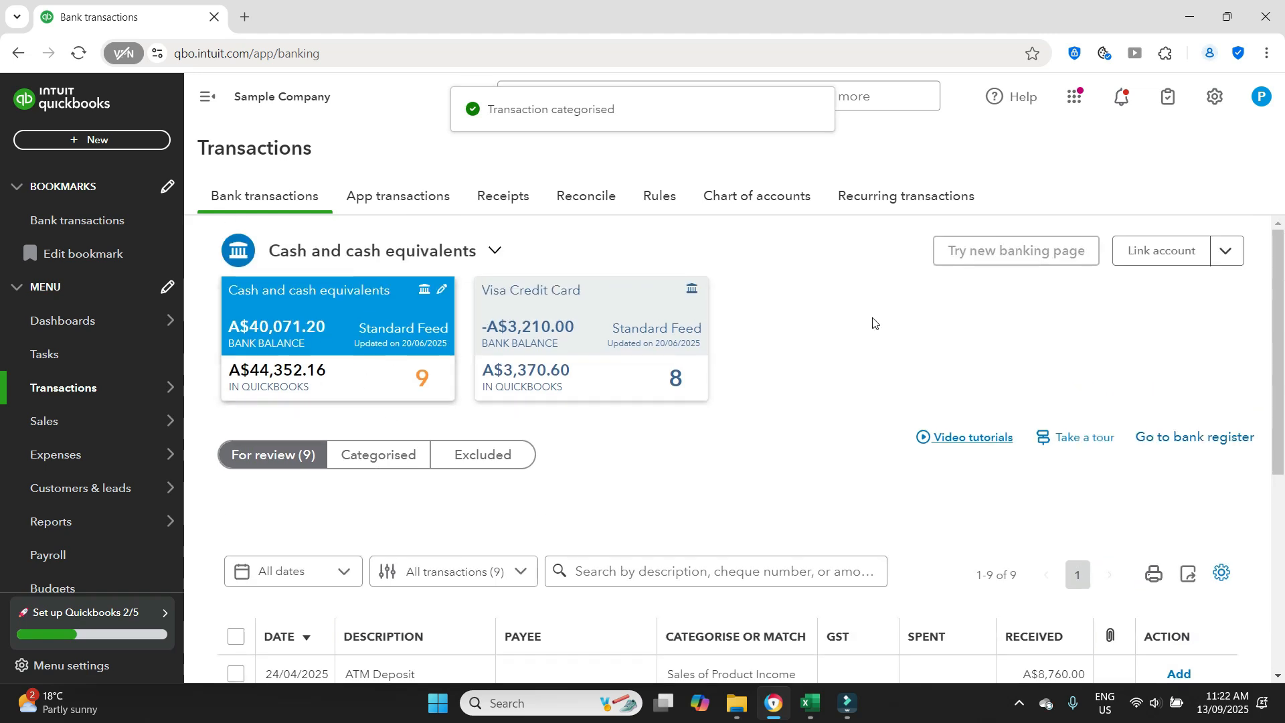
- Open the 16/04/2025 Hotel transaction and record it as a credit card payment to Visa Credit Card
scroll(873, 323, "down", 4)
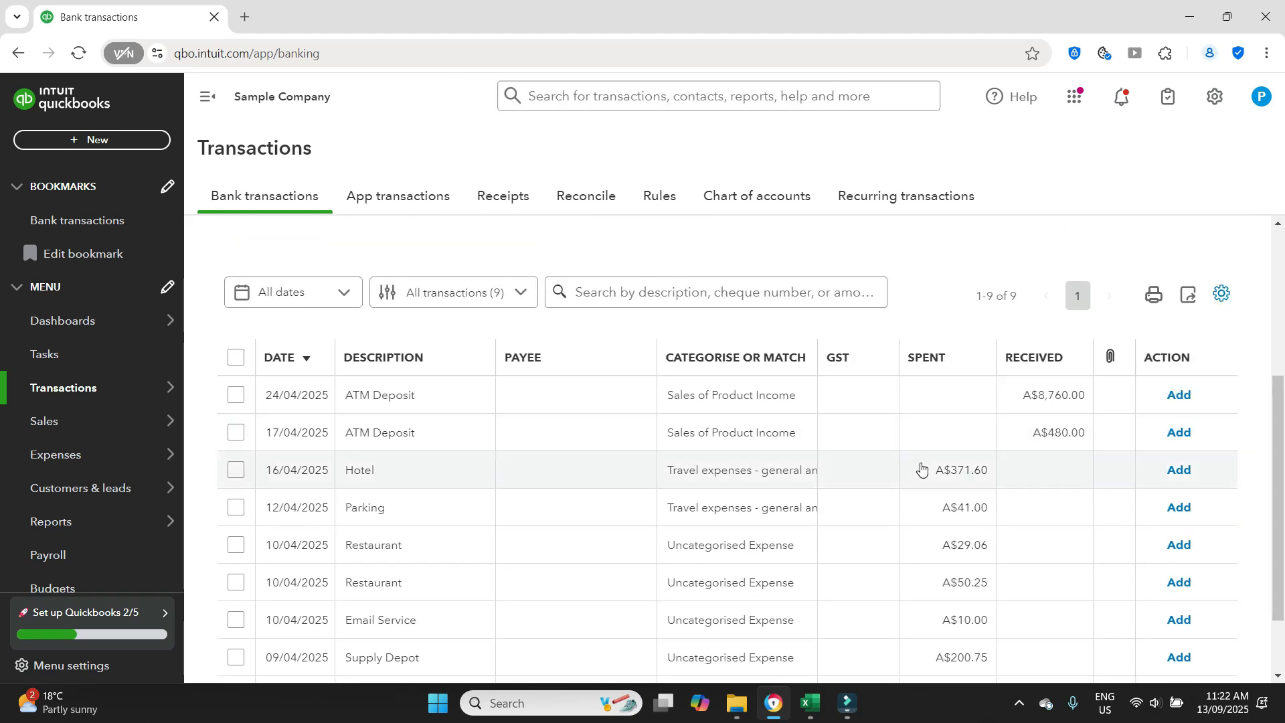
left_click(929, 476)
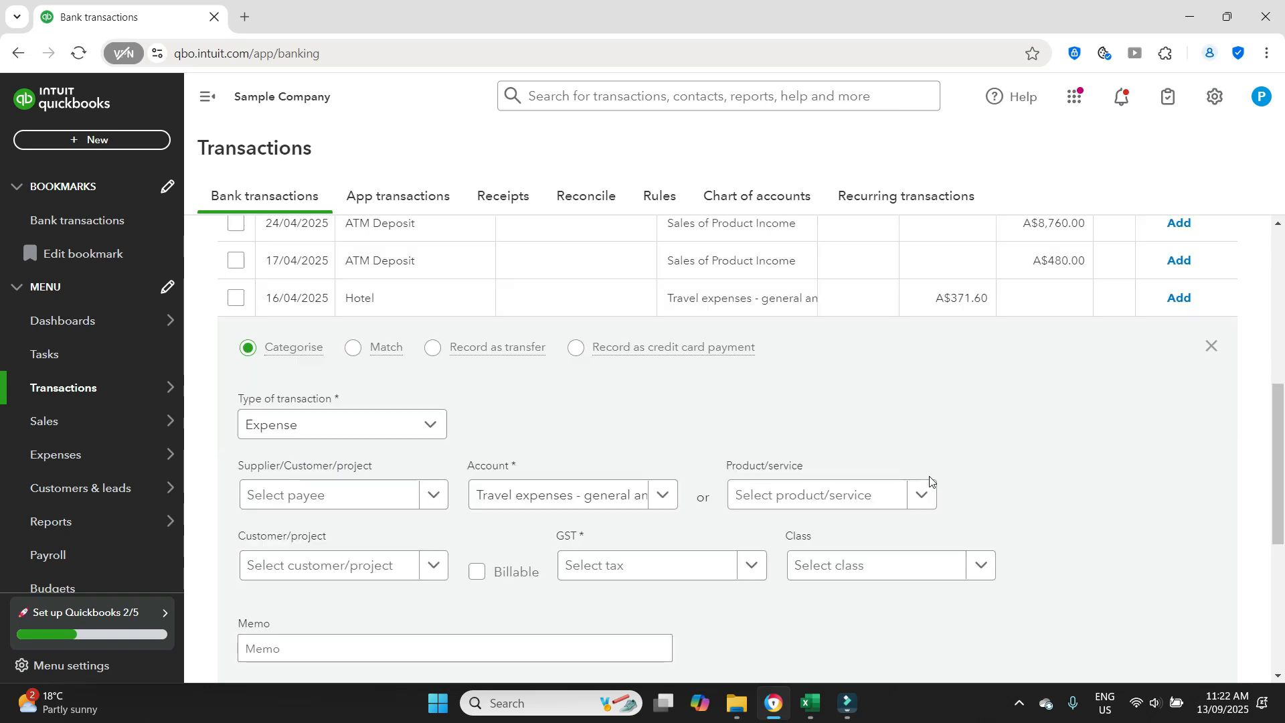
scroll(801, 452, "down", 2)
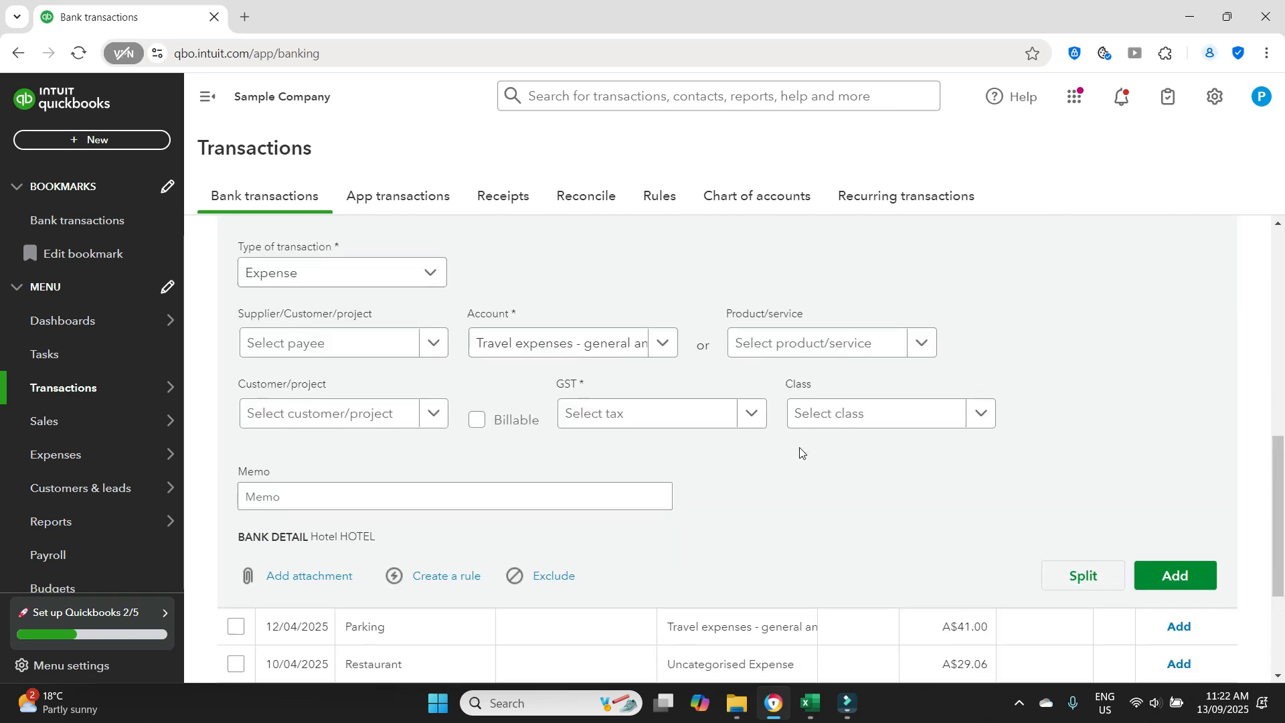
scroll(837, 428, "up", 2)
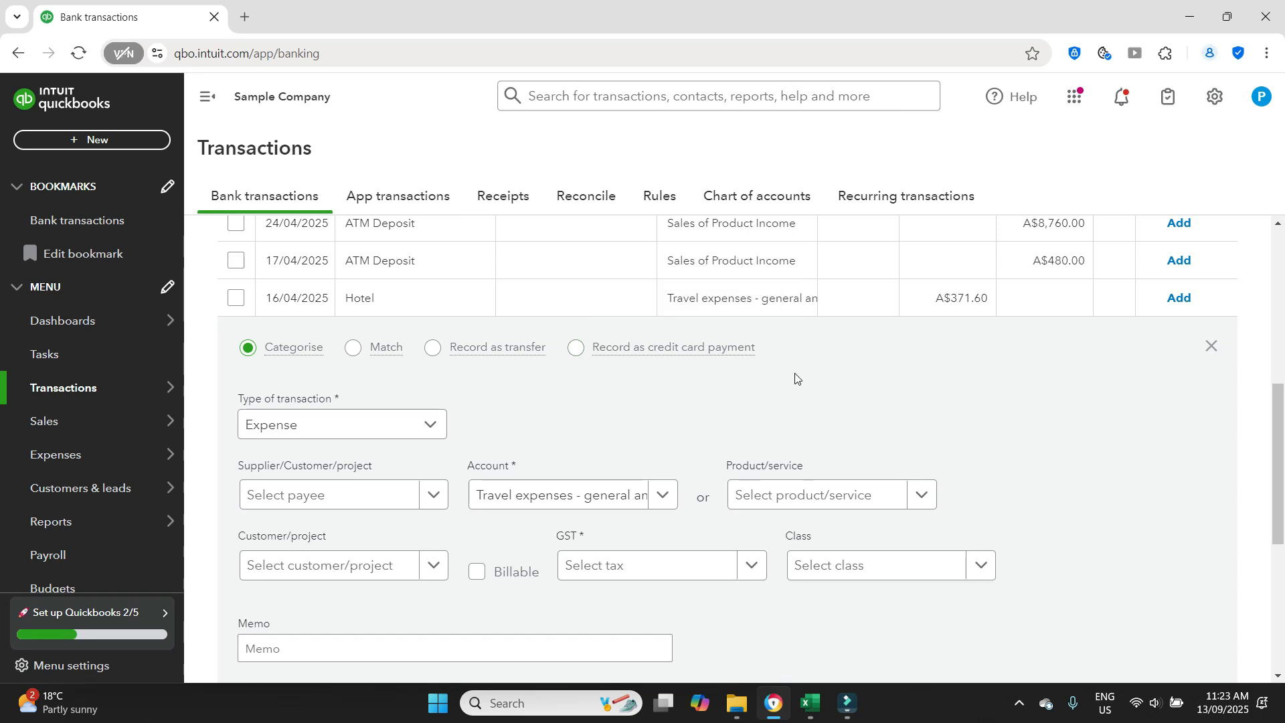
left_click(575, 355)
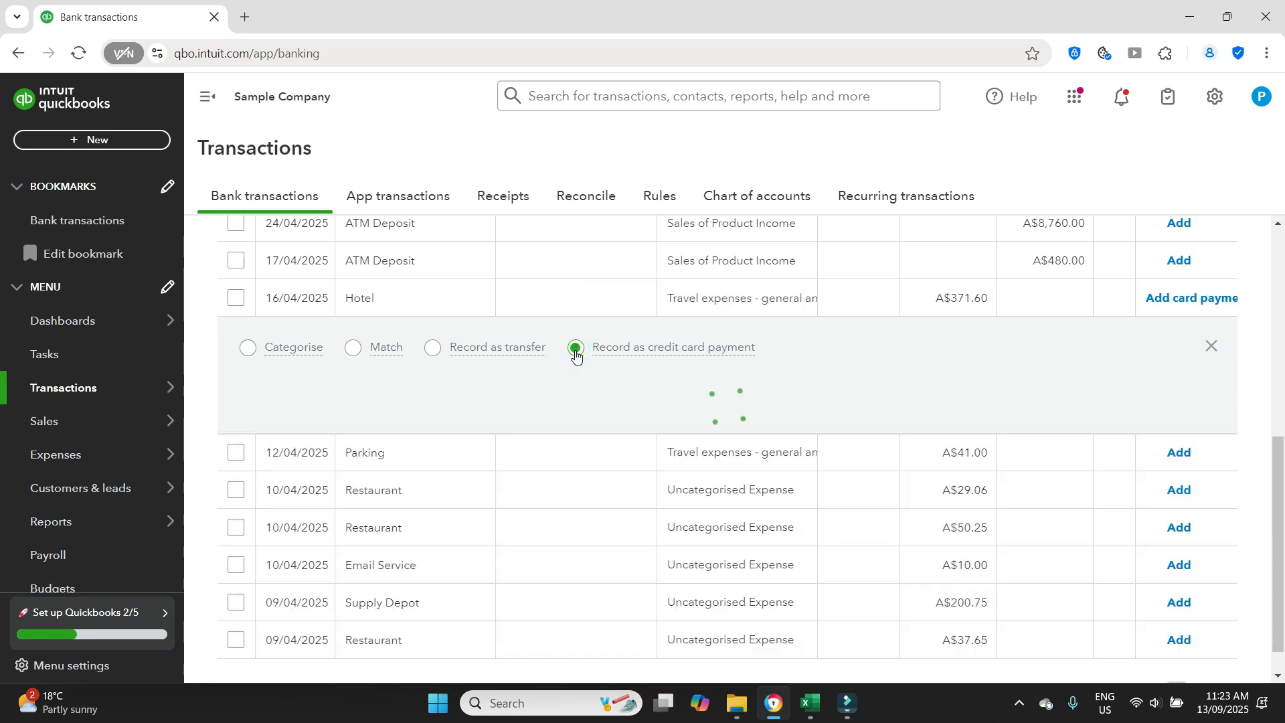
left_click(433, 423)
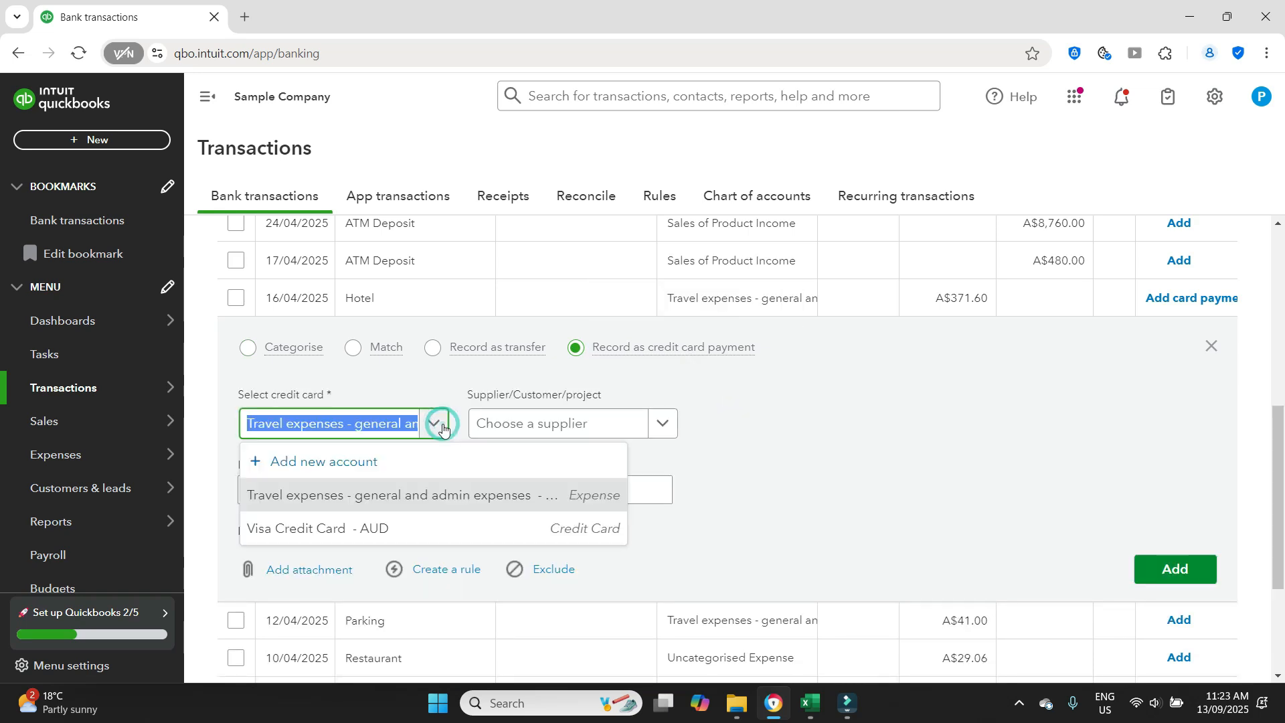
left_click(361, 530)
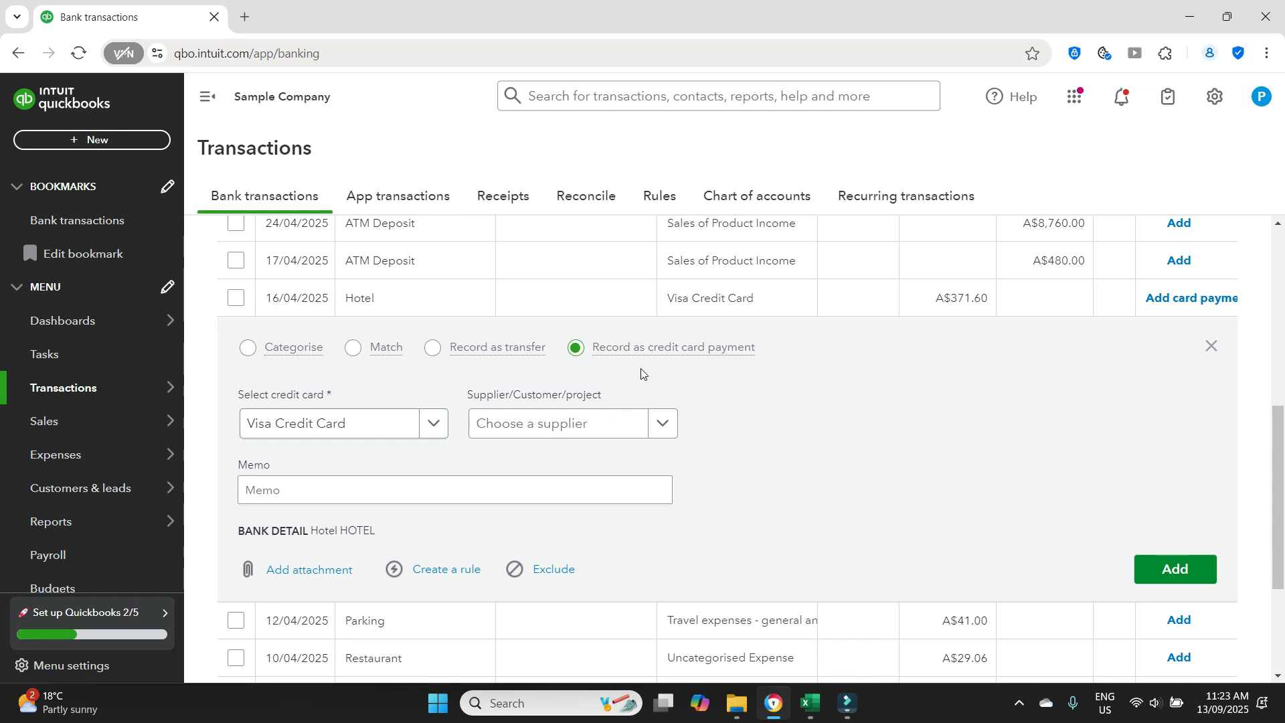
- Enter the memo Pay off CC for the Hotel transaction and add the credit card payment to the books
scroll(892, 459, "down", 2)
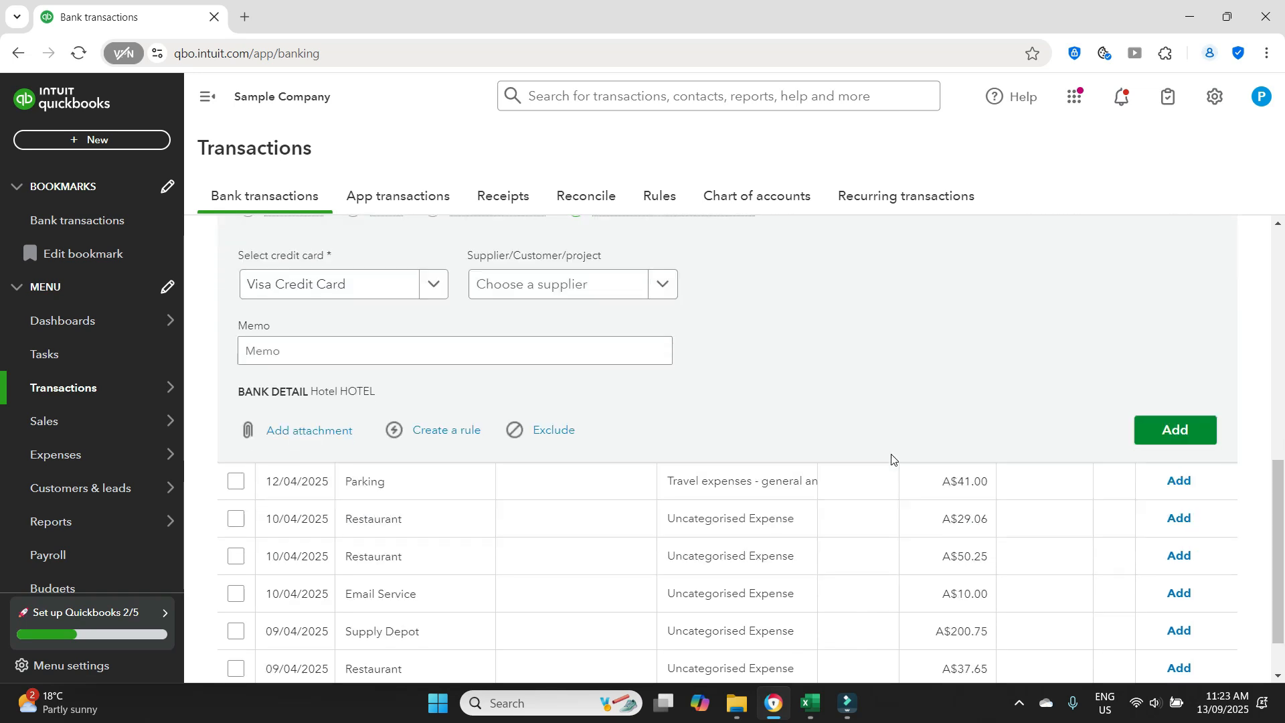
left_click(346, 357)
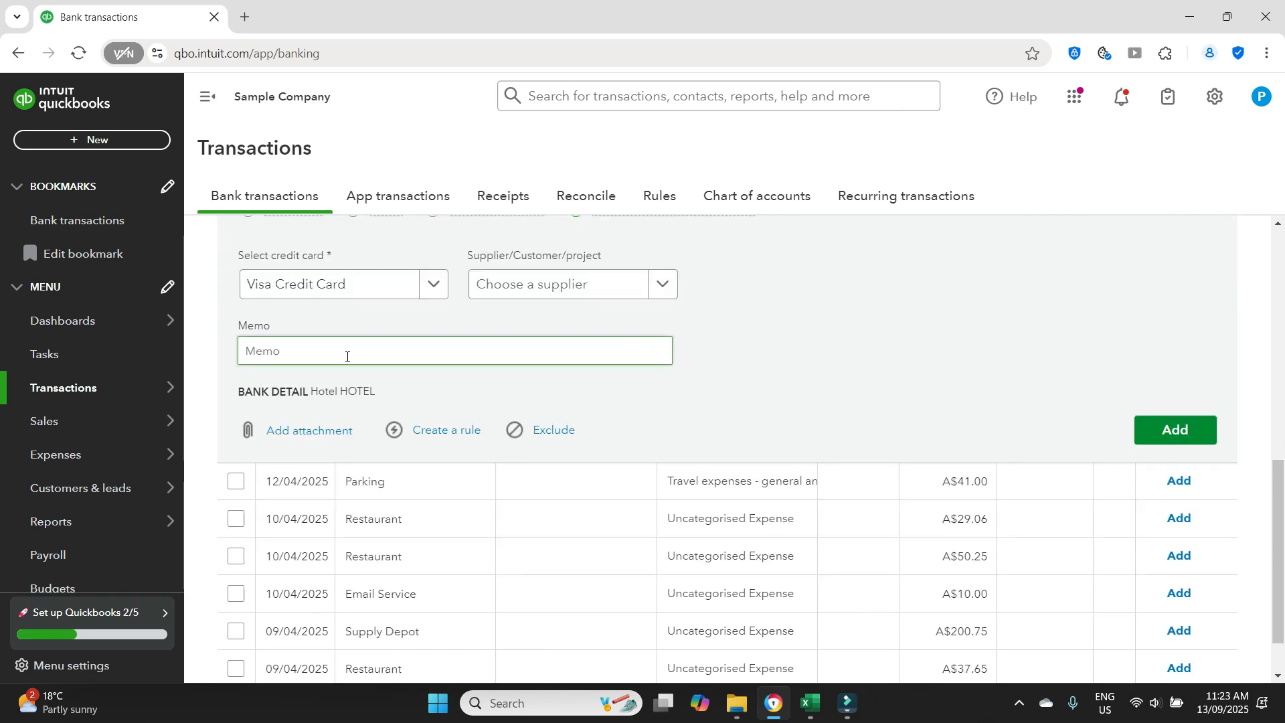
left_click(321, 356)
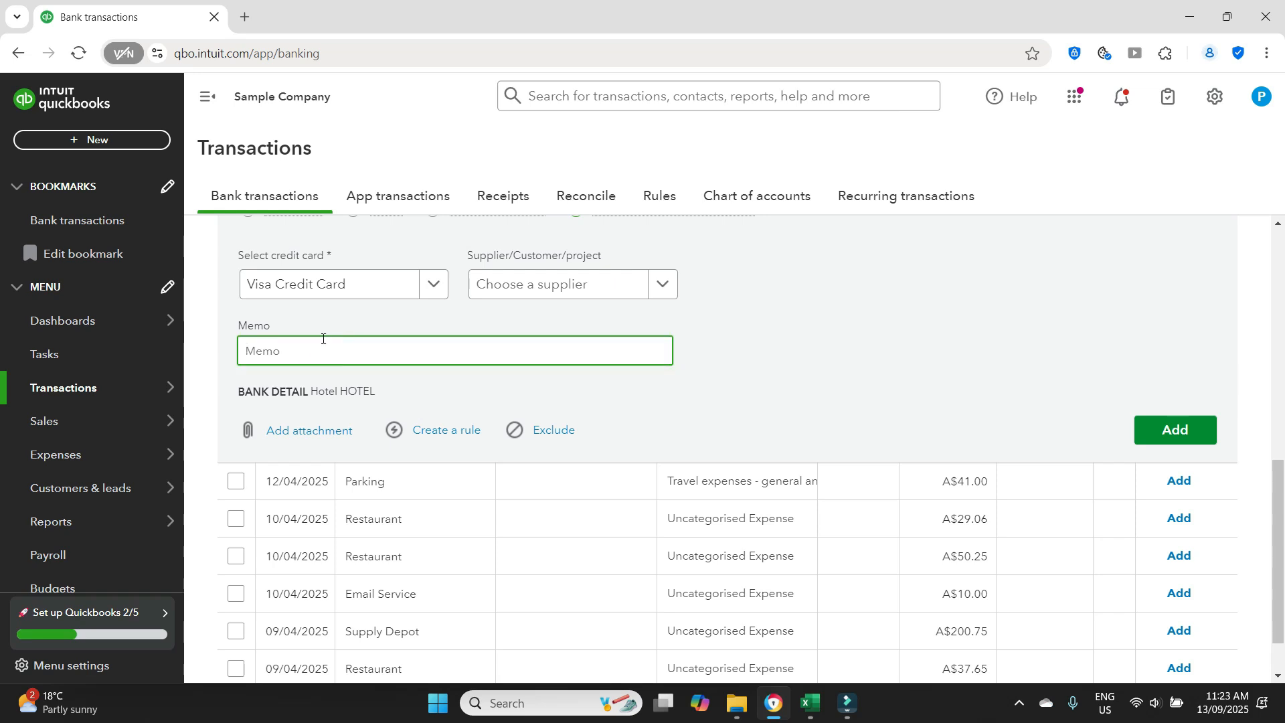
type("Pay off CC")
left_click(881, 352)
left_click(1168, 434)
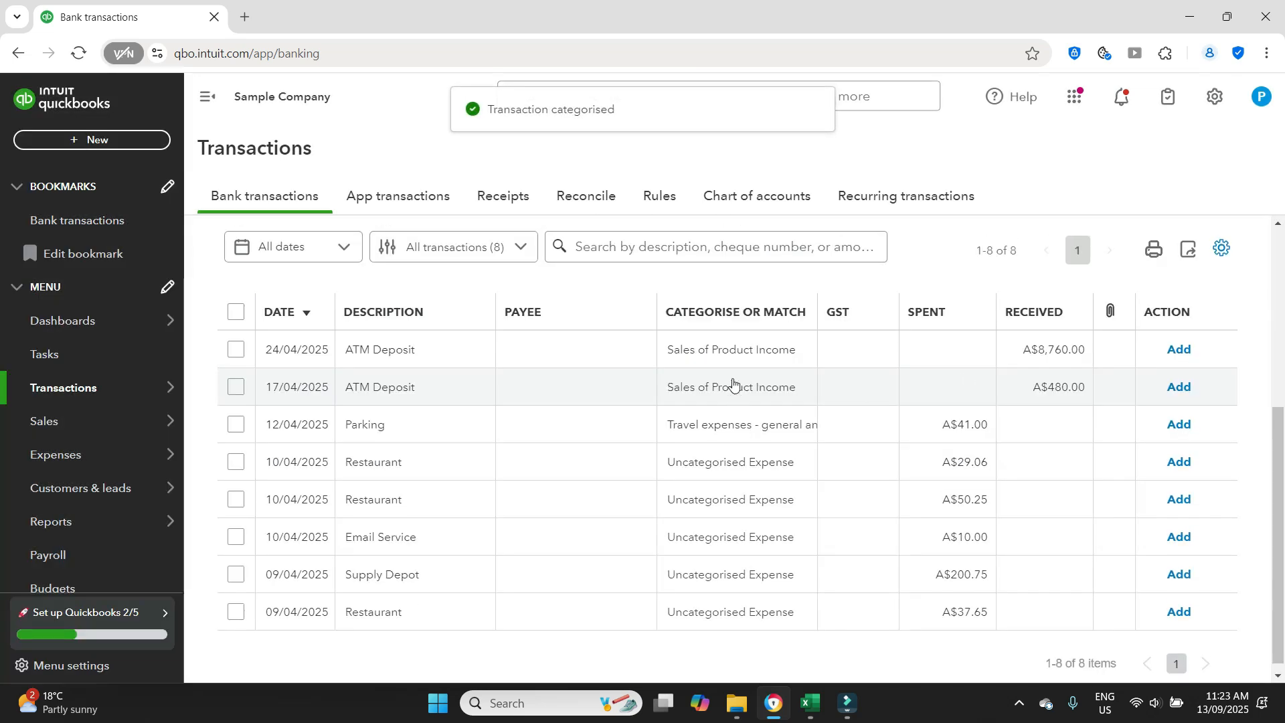
- Go to bank reconciliation and choose Cash and cash equivalents as the account to reconcile
scroll(840, 390, "down", 4)
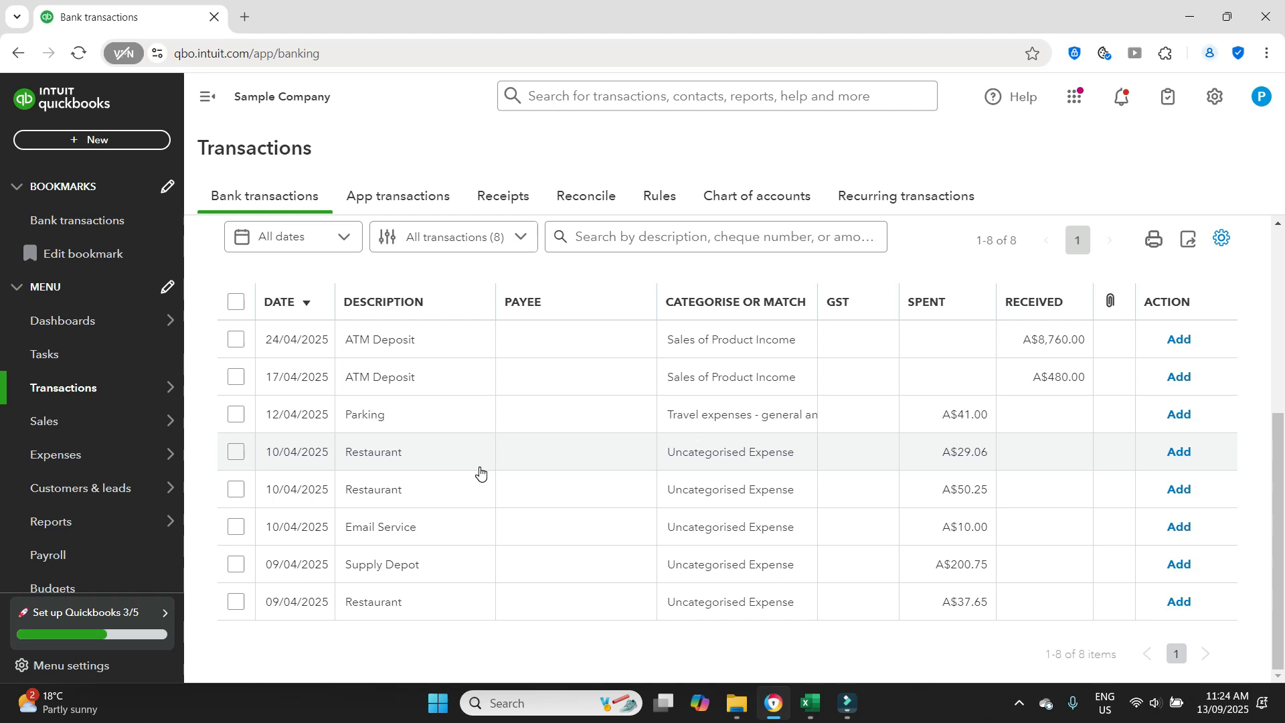
scroll(560, 485, "up", 2)
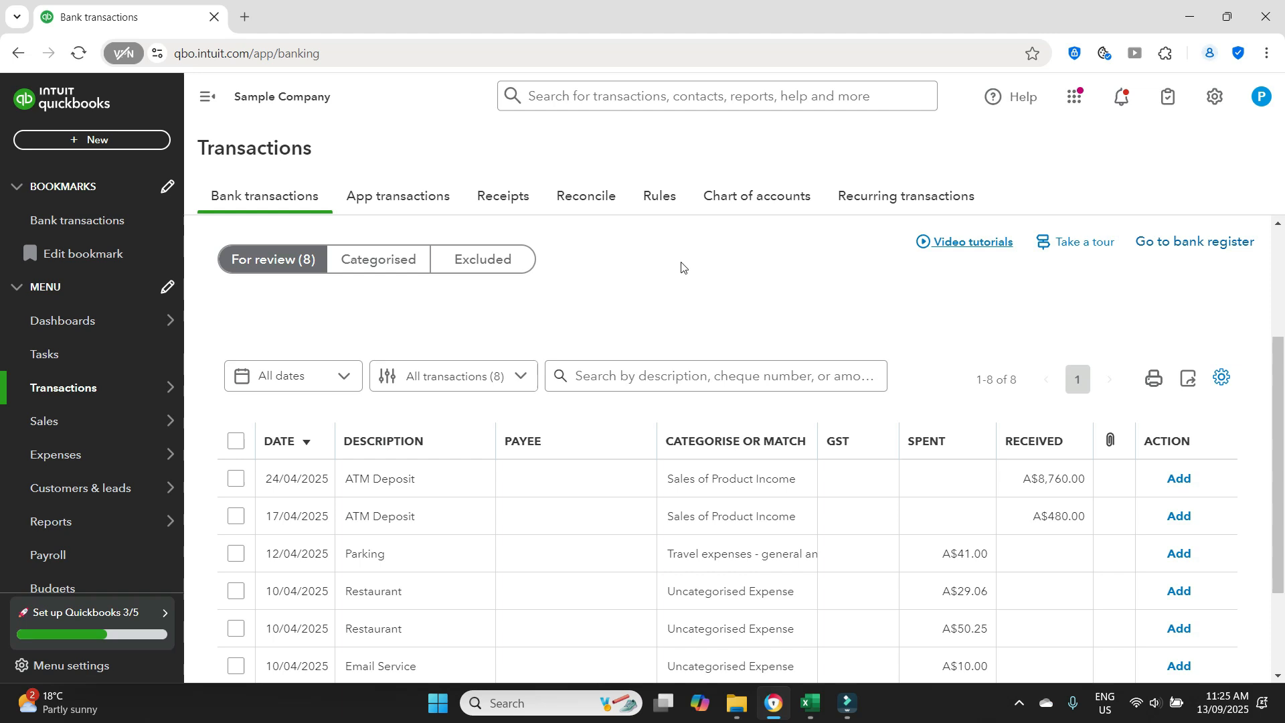
left_click(584, 199)
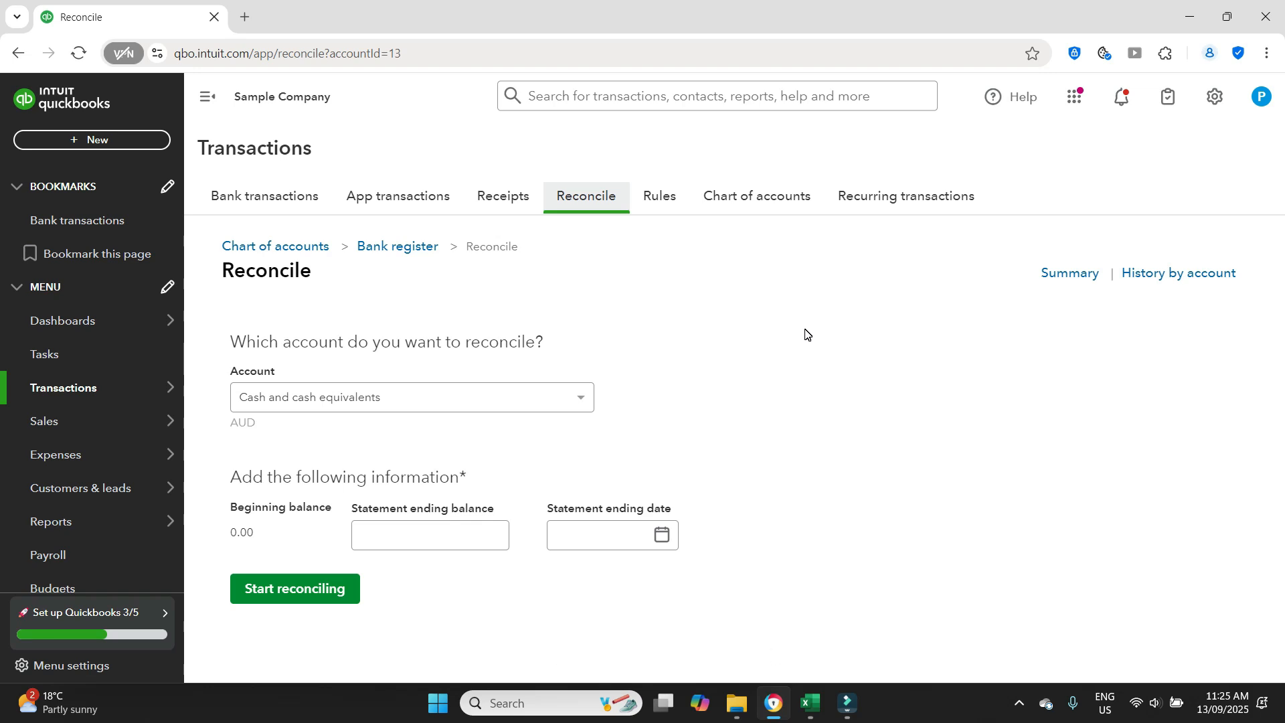
left_click(581, 400)
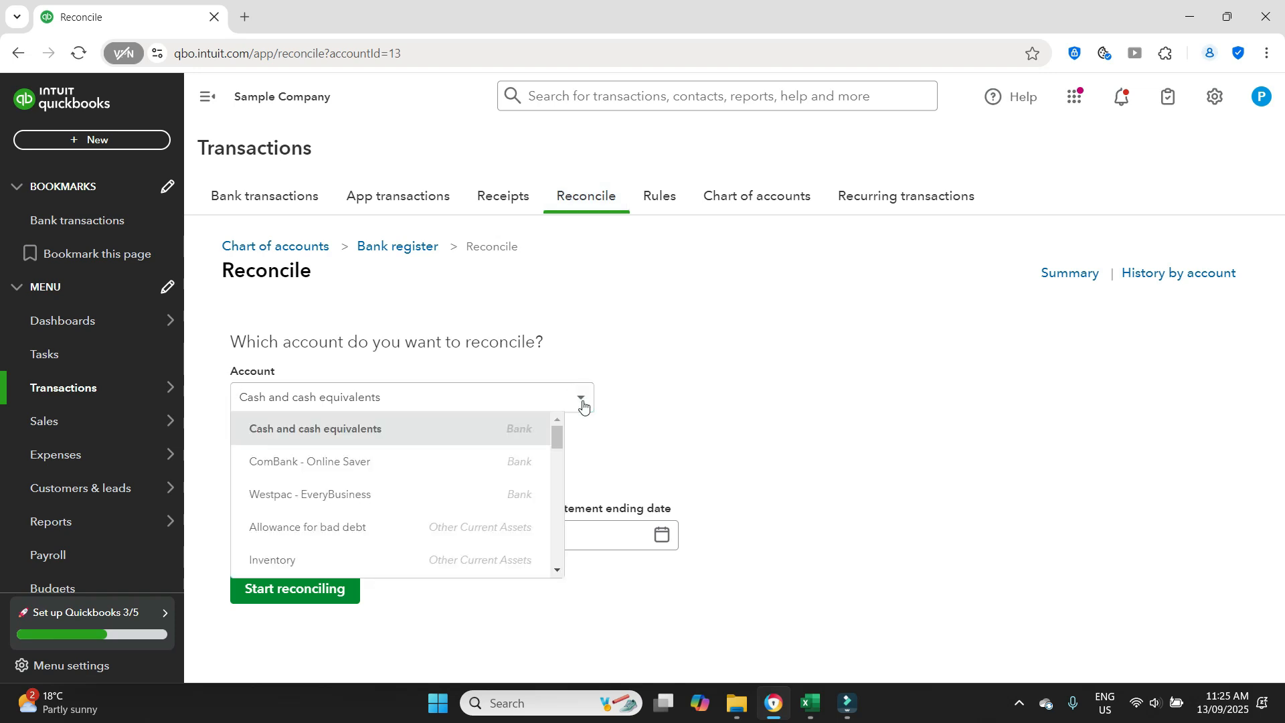
left_click(402, 429)
left_click(698, 397)
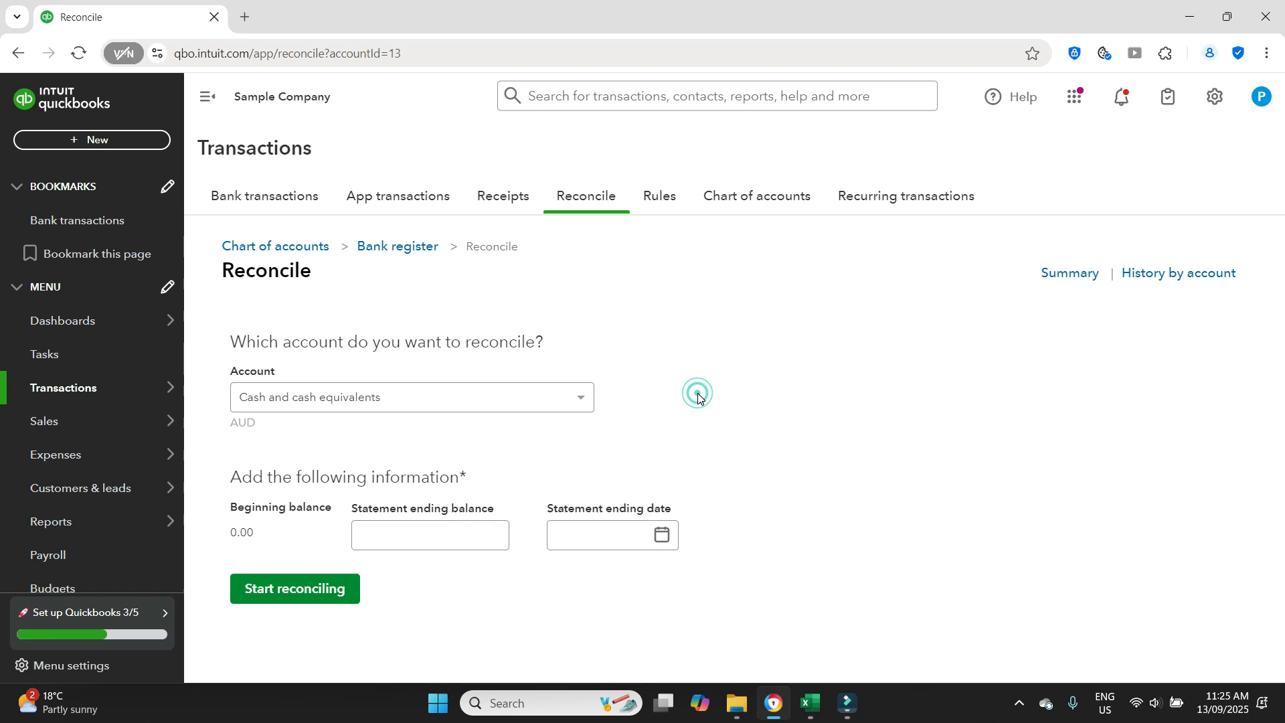
- Enter a statement ending balance of 20,050.21
left_click(420, 527)
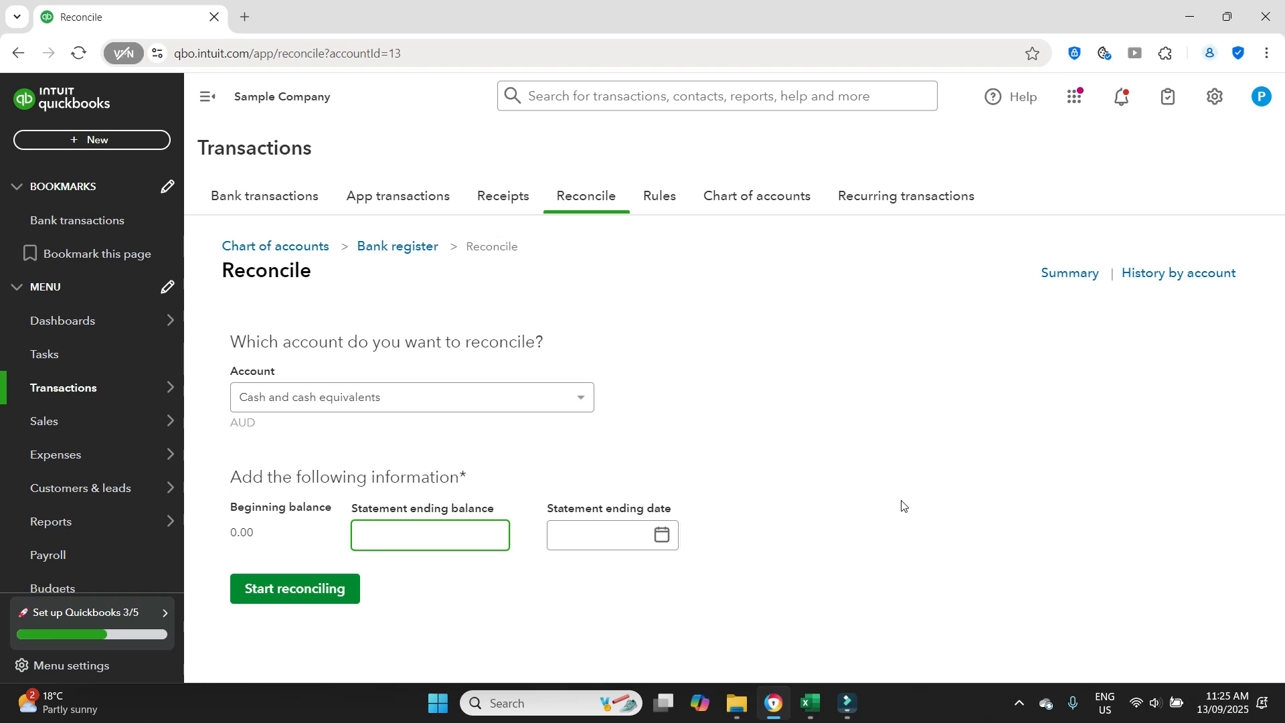
type("20,050.21")
left_click(710, 400)
- Set the statement ending date to 30/04/2025 and start reconciling the account
left_click(661, 534)
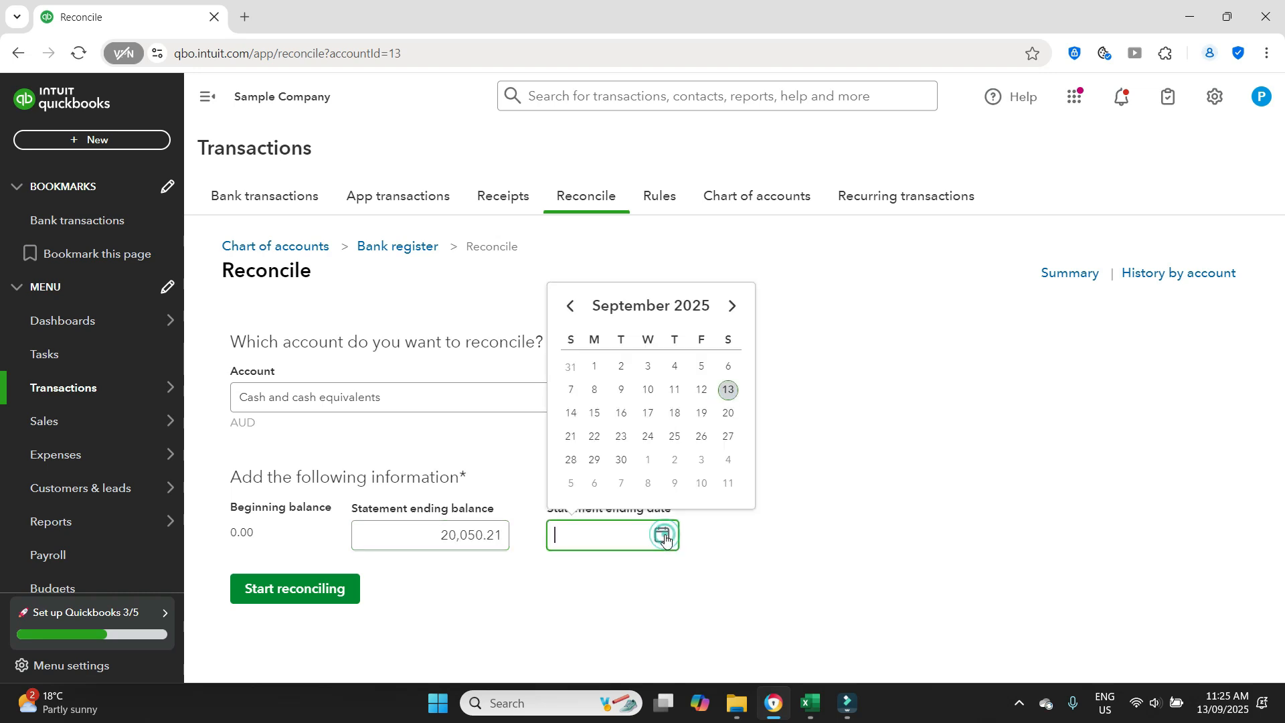
left_click(571, 308)
left_click(571, 308)
left_click(572, 311)
left_click(573, 309)
left_click(573, 310)
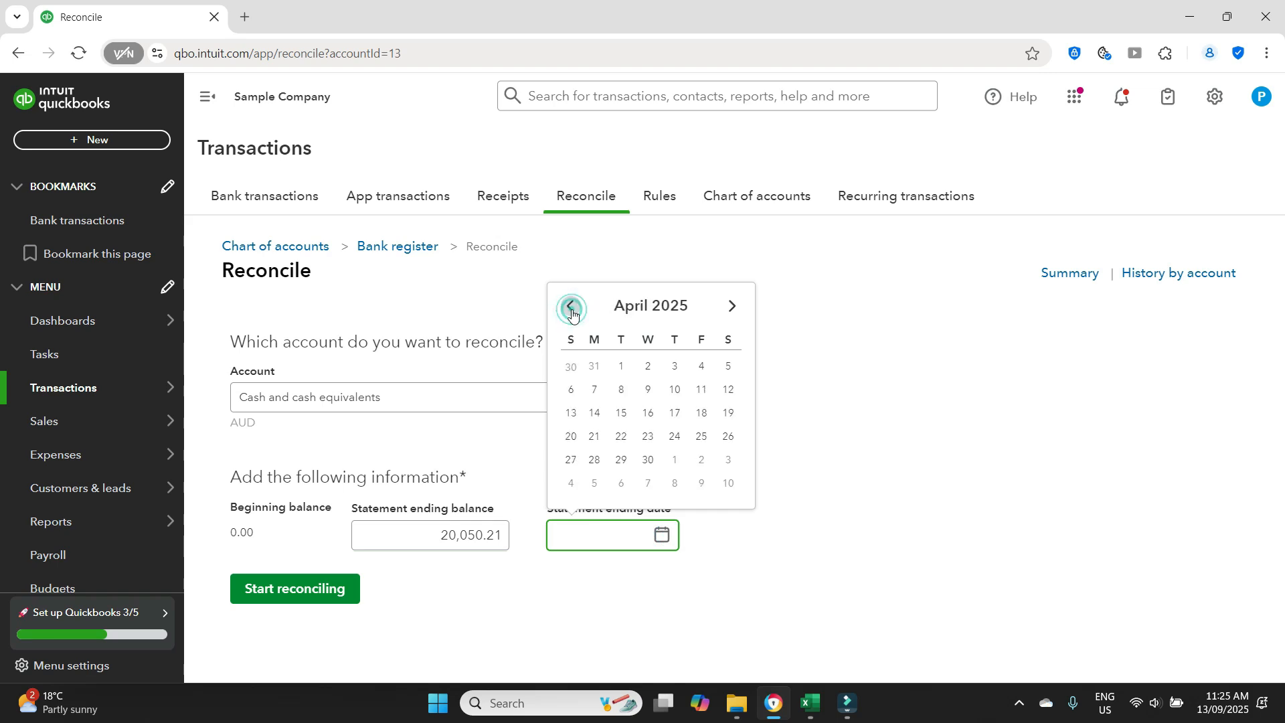
left_click(648, 461)
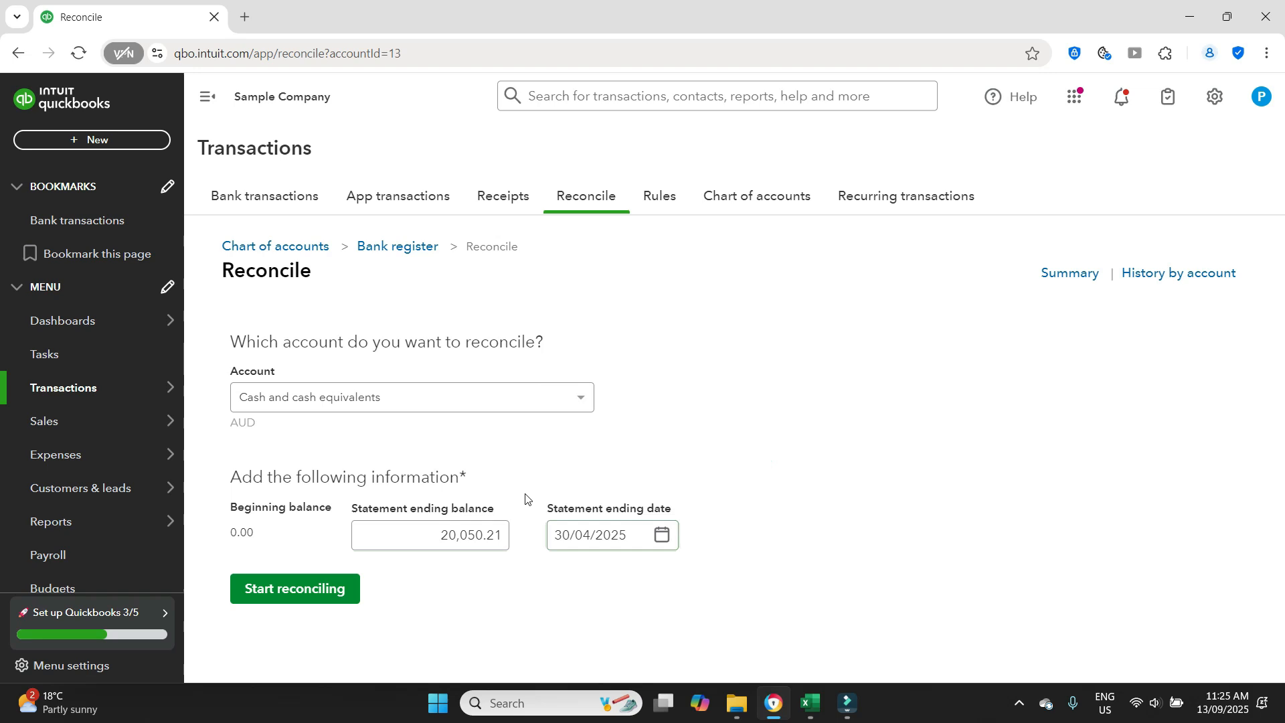
left_click(303, 593)
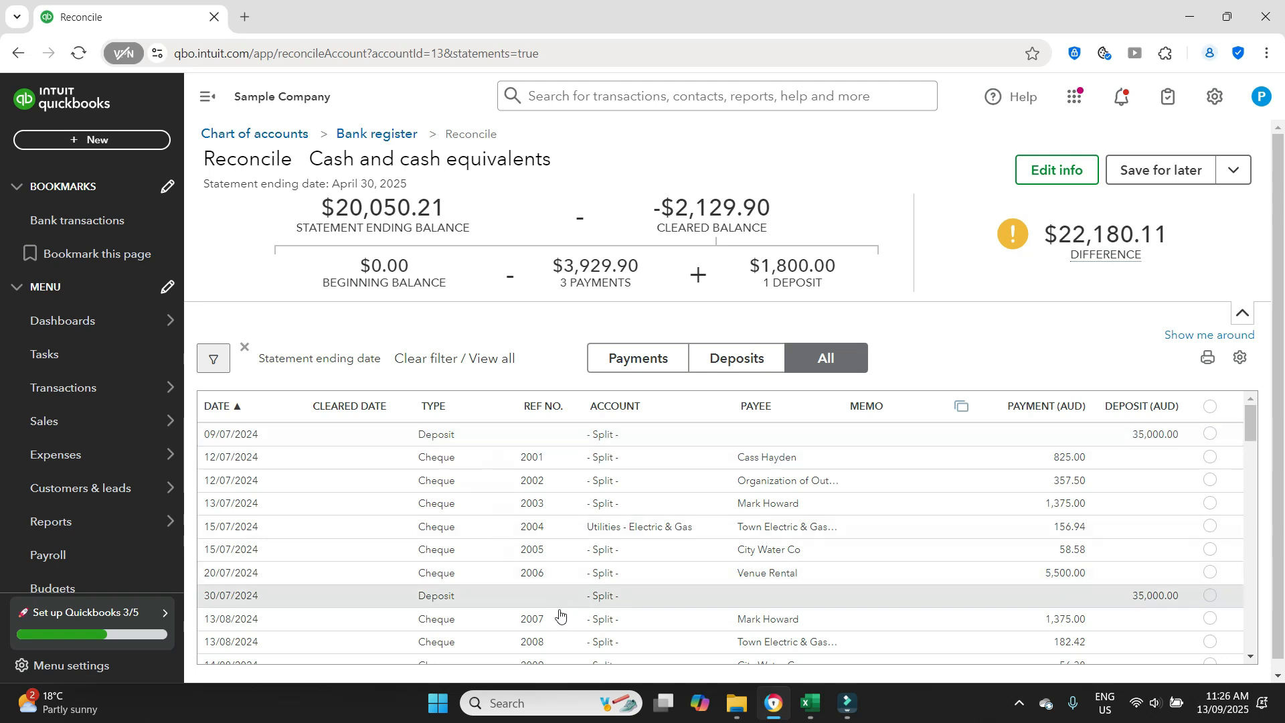
- Look through the reconciliation list from July 2024 to April 2025 for transactions already marked as cleared
left_click_drag(1249, 430, 1250, 622)
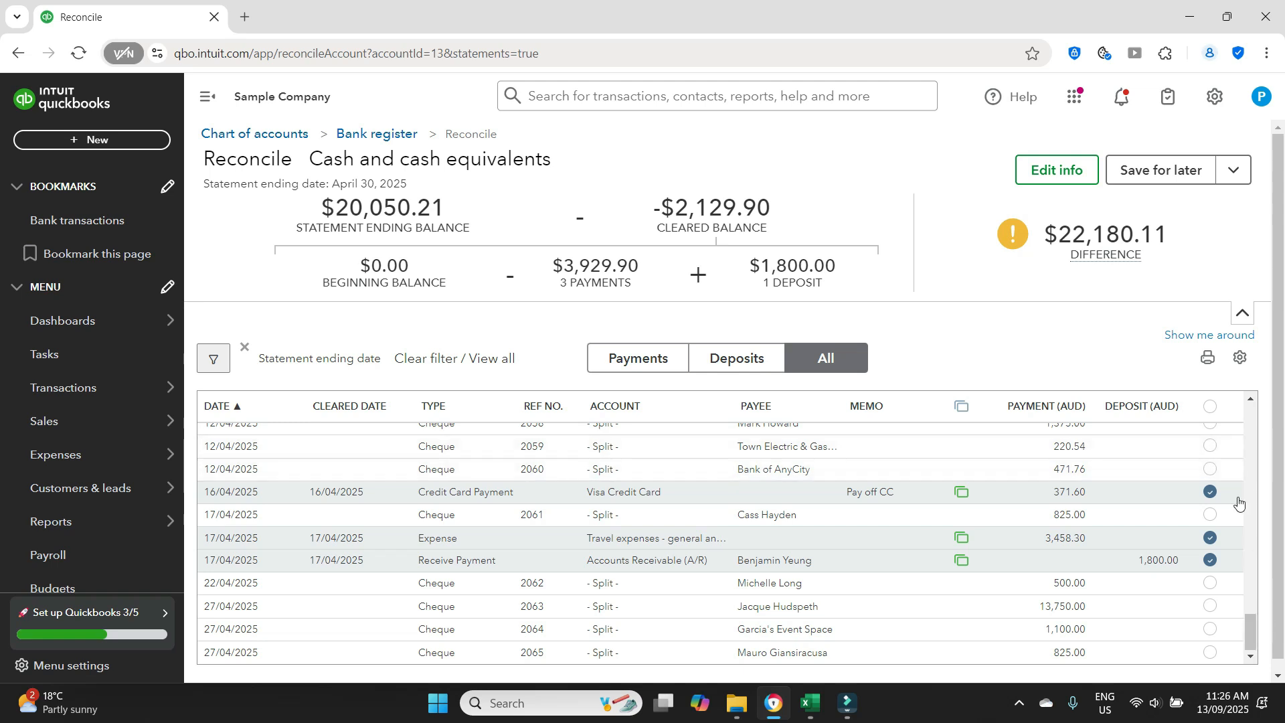
left_click_drag(1252, 629, 1251, 410)
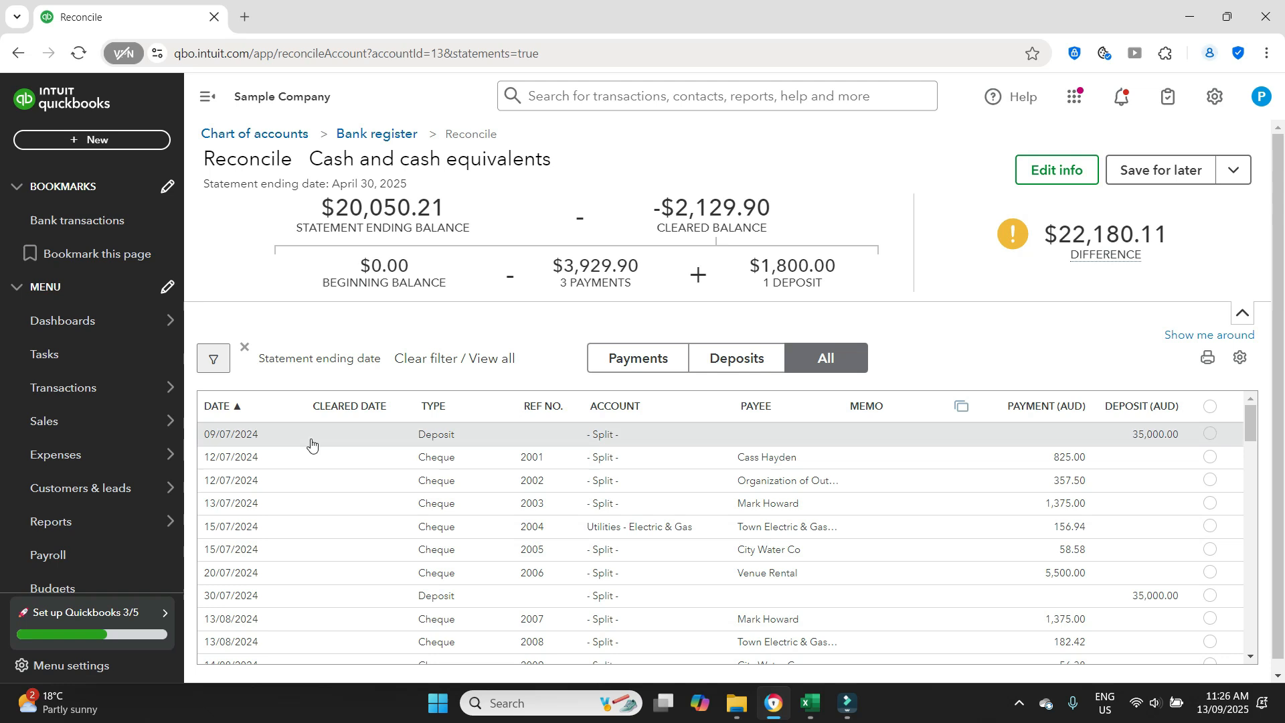
left_click_drag(1247, 505, 1260, 626)
left_click(1251, 400)
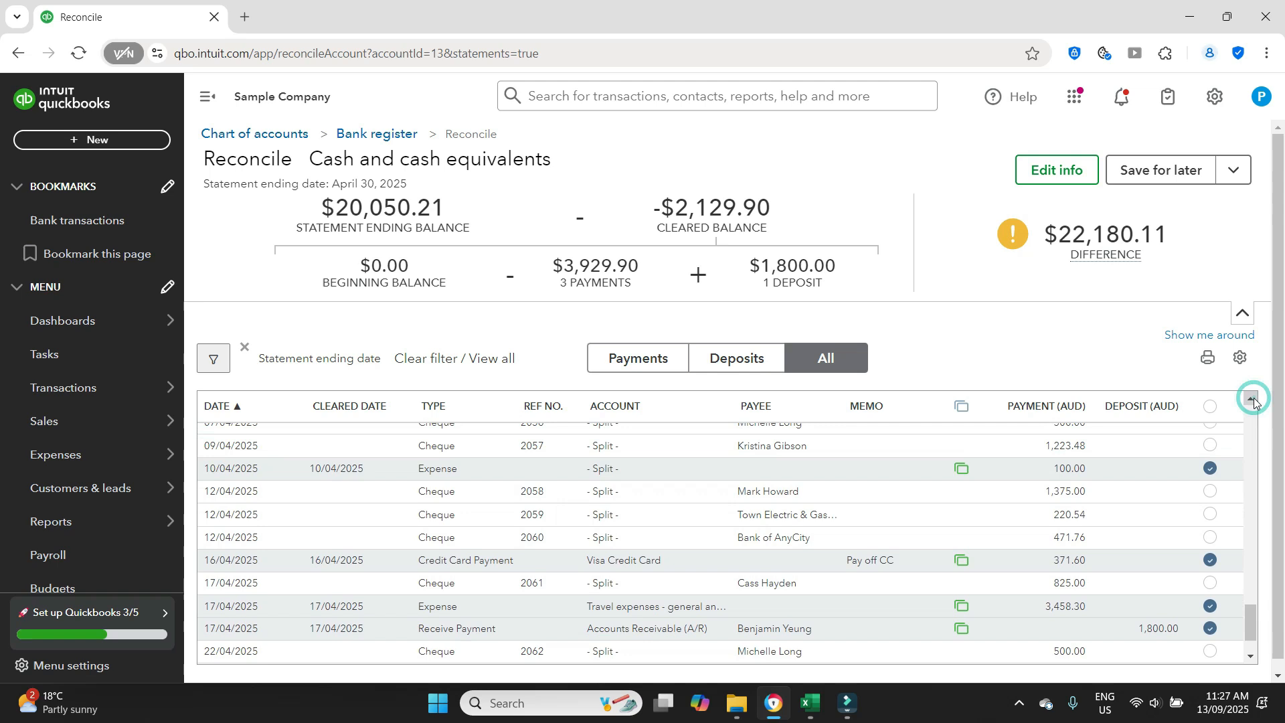
left_click(1251, 399)
left_click(1252, 399)
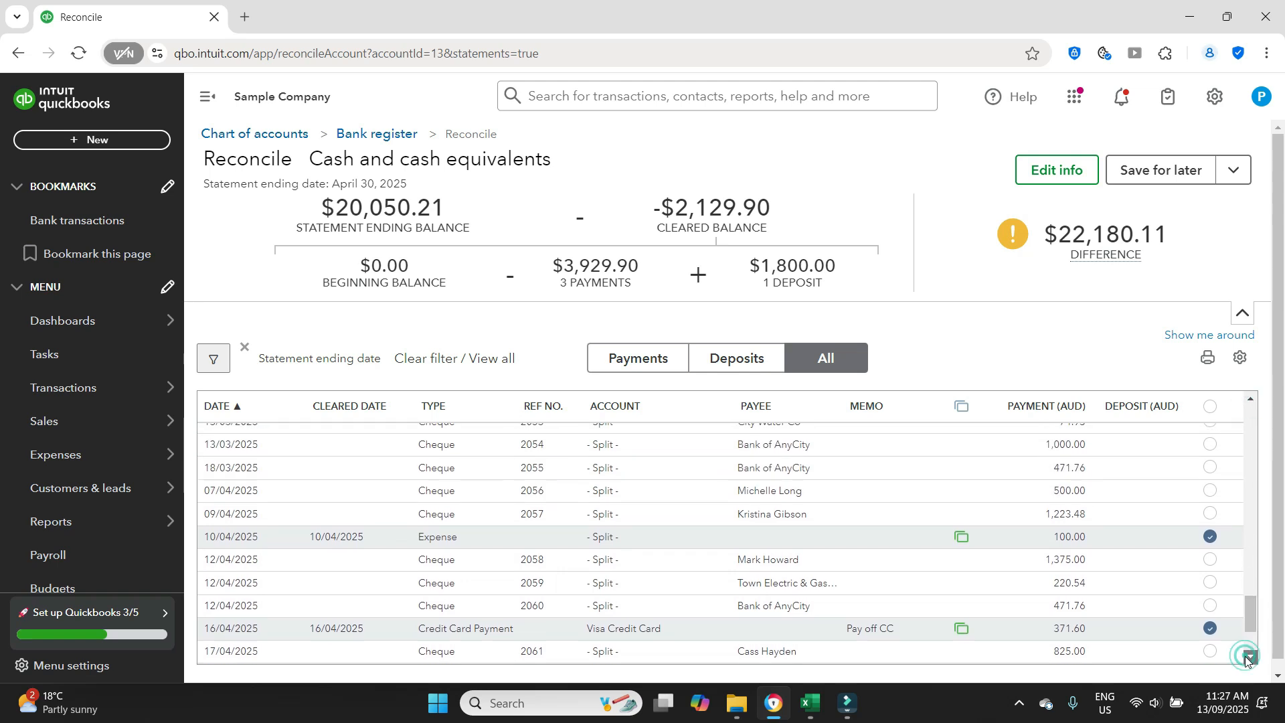
left_click(1250, 655)
left_click(1250, 655)
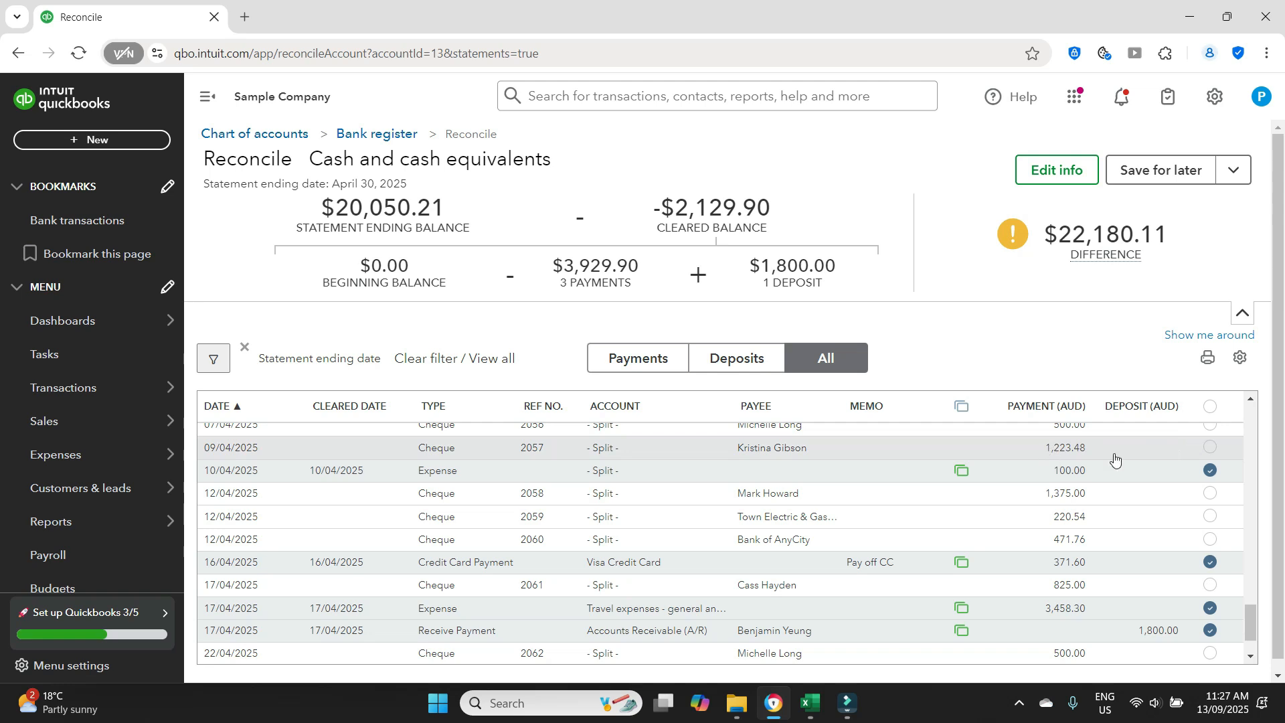
- Select all transactions in the reconciliation list and deselect them all again so that none is marked as cleared
mouse_move(1067, 227)
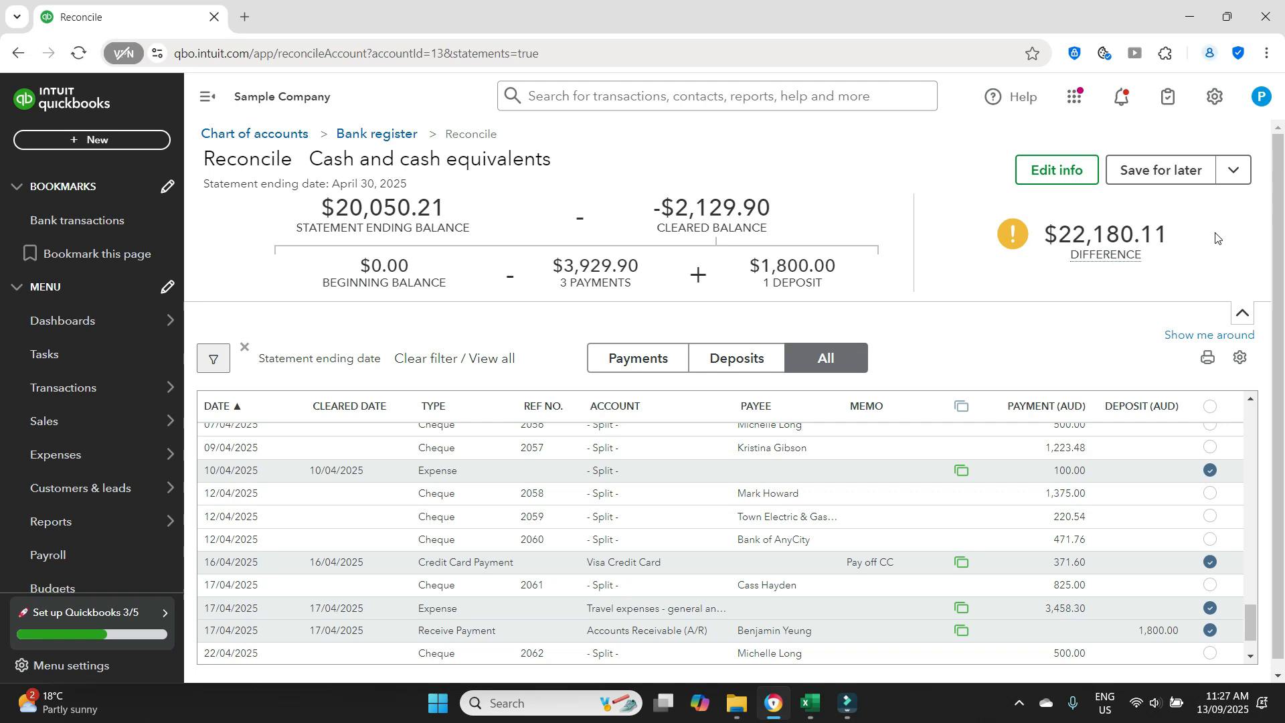
mouse_move(1129, 266)
left_click(1210, 407)
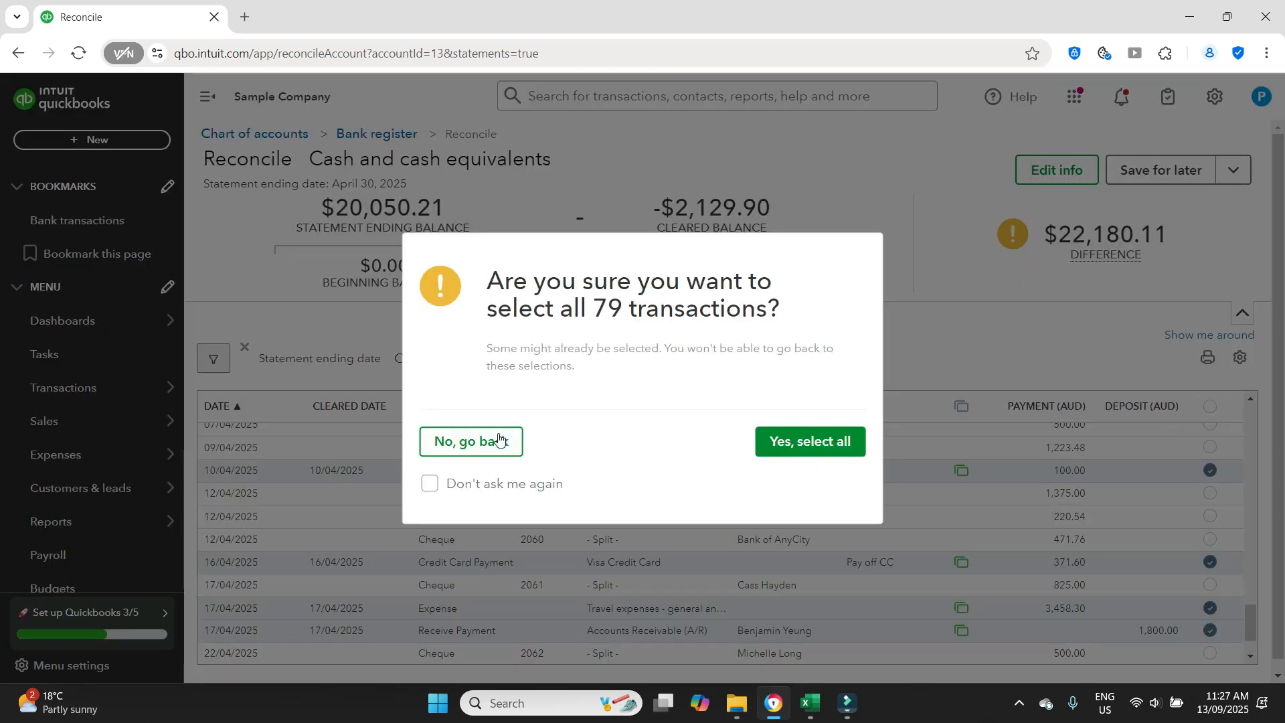
left_click(830, 443)
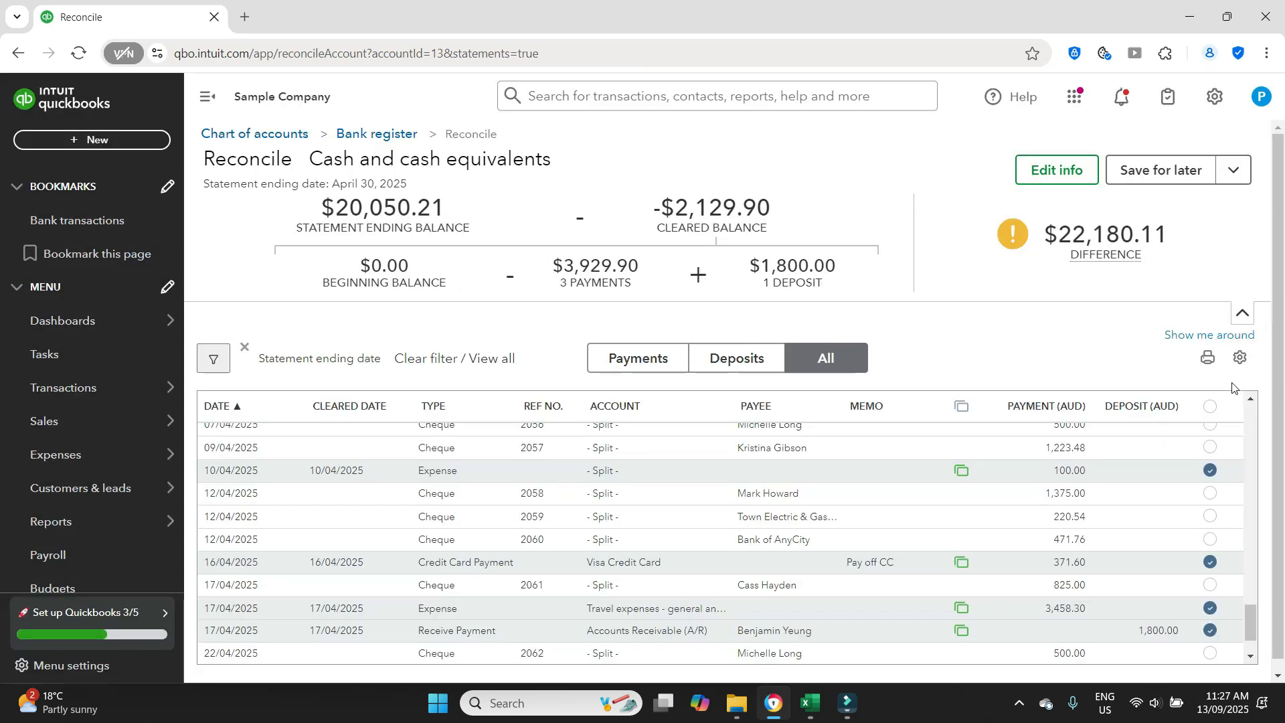
left_click(1210, 408)
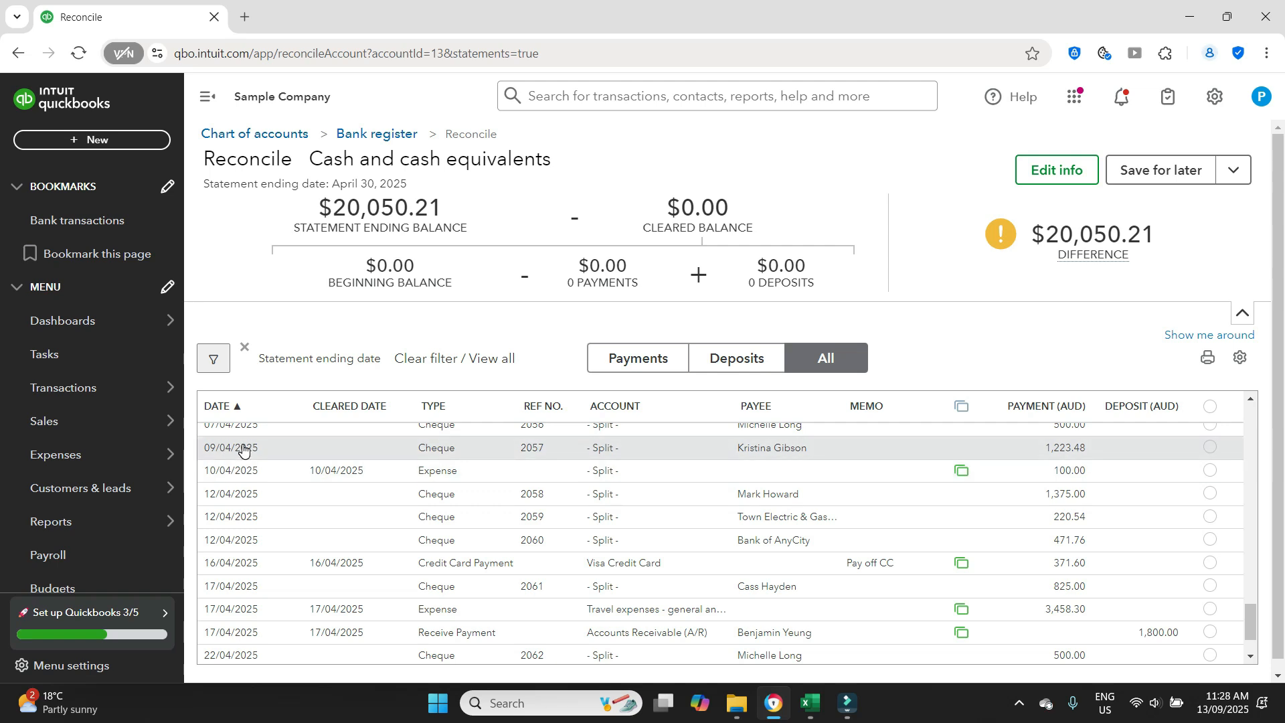
- Mark every transaction dated from 09/04/2025 to 17/04/2025 as cleared, including cheques 2057 to 2061 and the 1,800.00 received payment
left_click(1209, 449)
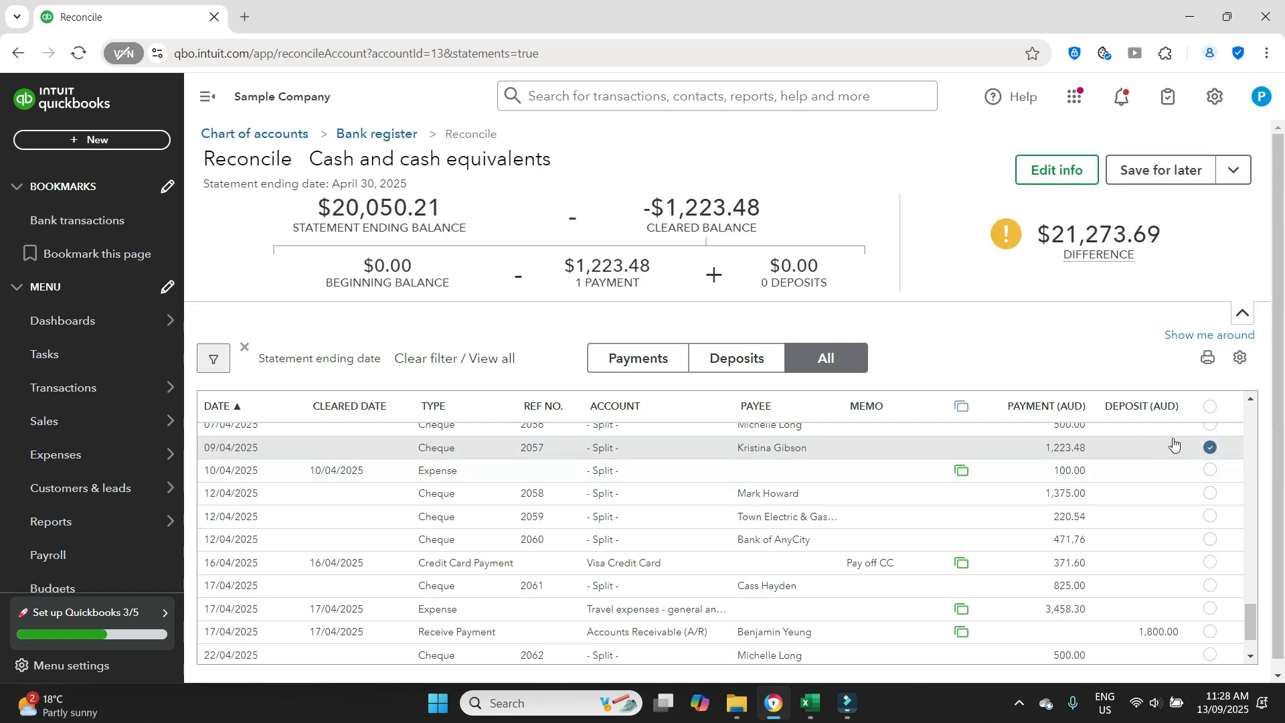
left_click(1210, 470)
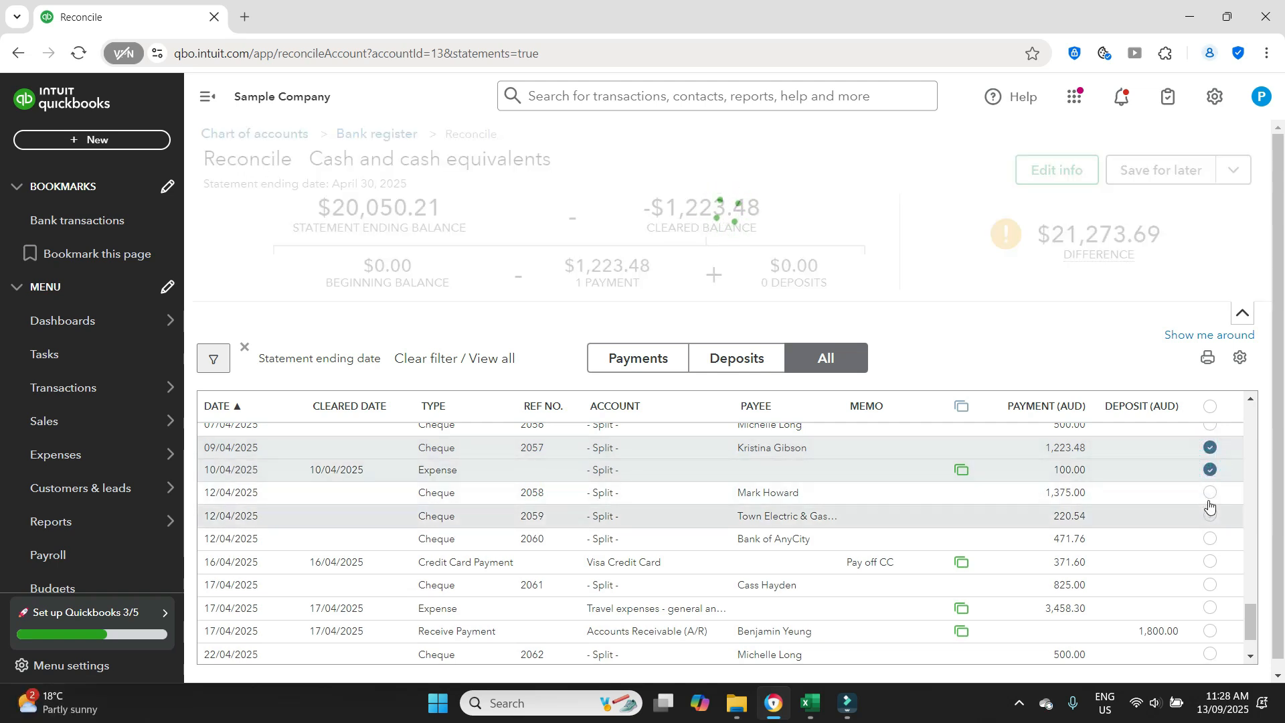
left_click(1208, 494)
left_click(1209, 516)
left_click(1209, 537)
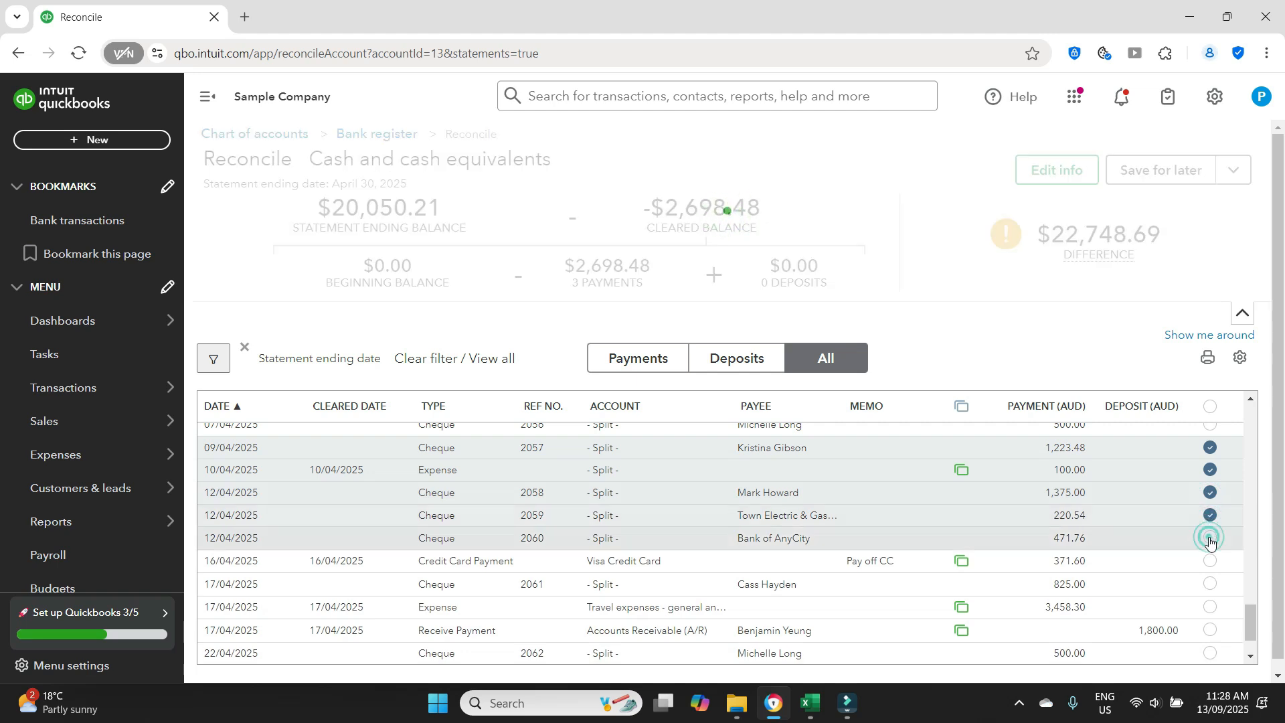
left_click(1211, 560)
left_click(1211, 584)
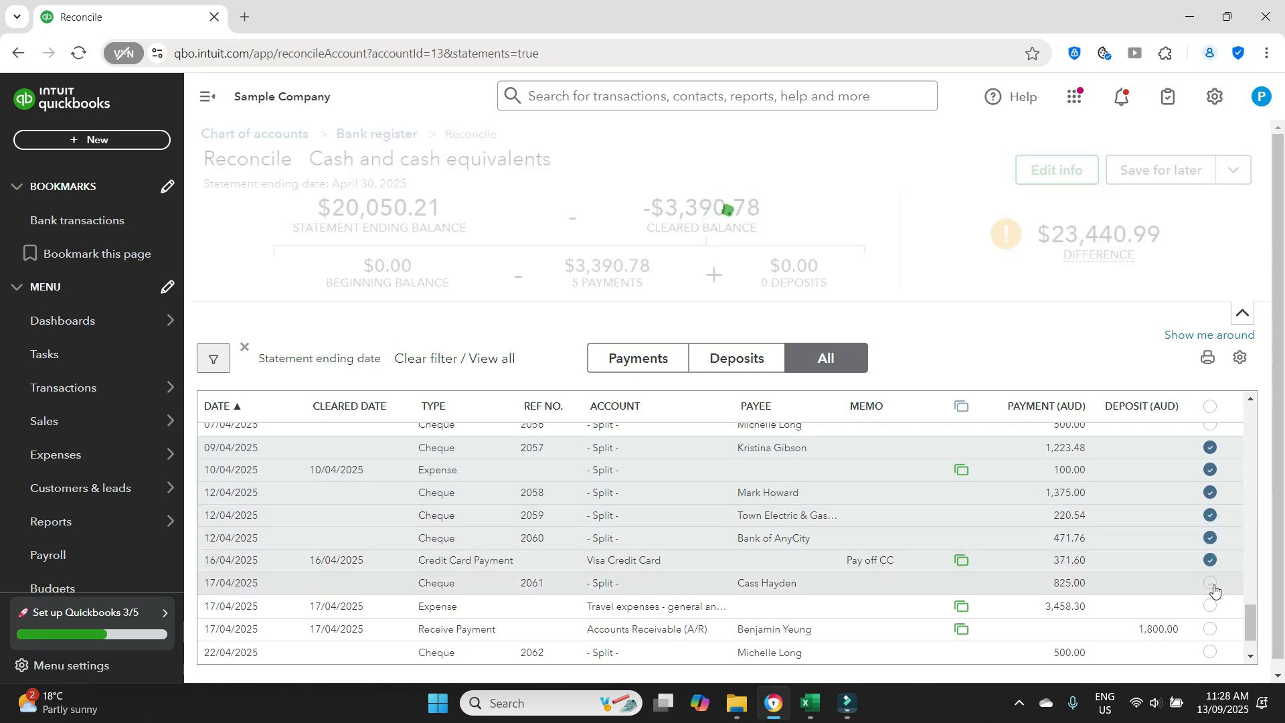
left_click(1210, 605)
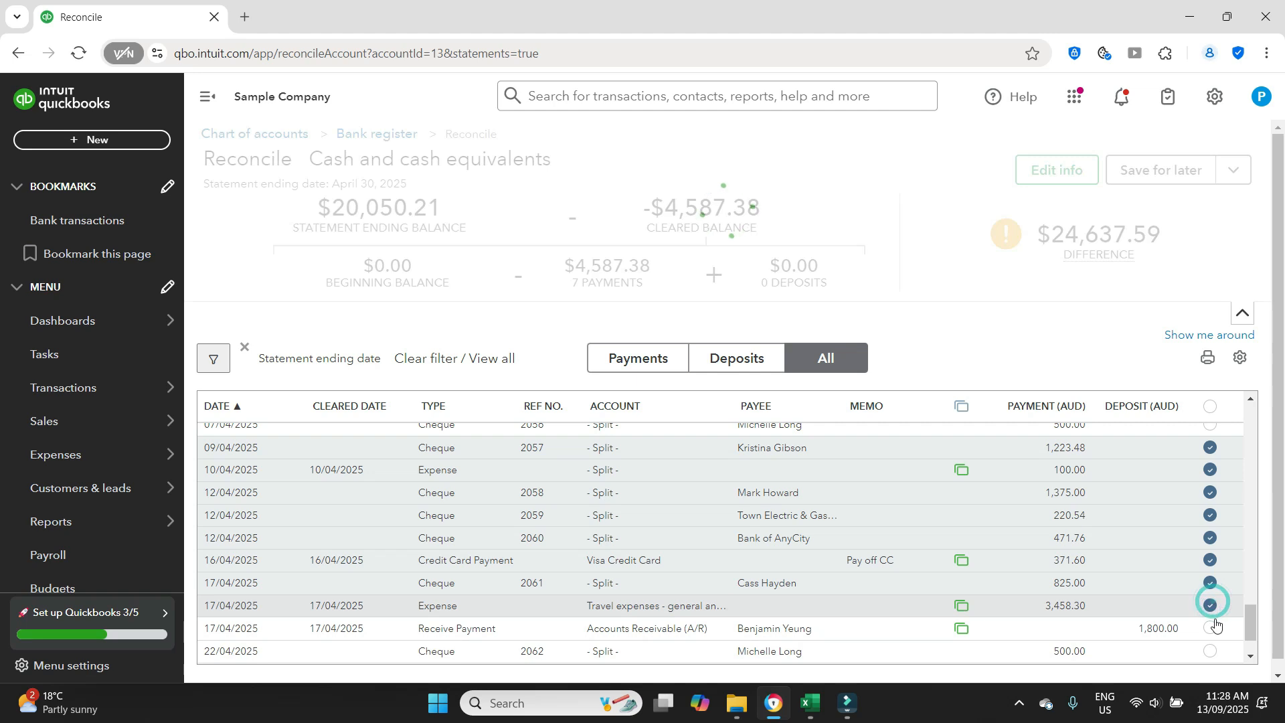
left_click(1210, 627)
- Mark the three cheques dated 27/04/2025, numbers 2063, 2064 and 2065, as cleared and check the remaining difference
scroll(1221, 581, "down", 1)
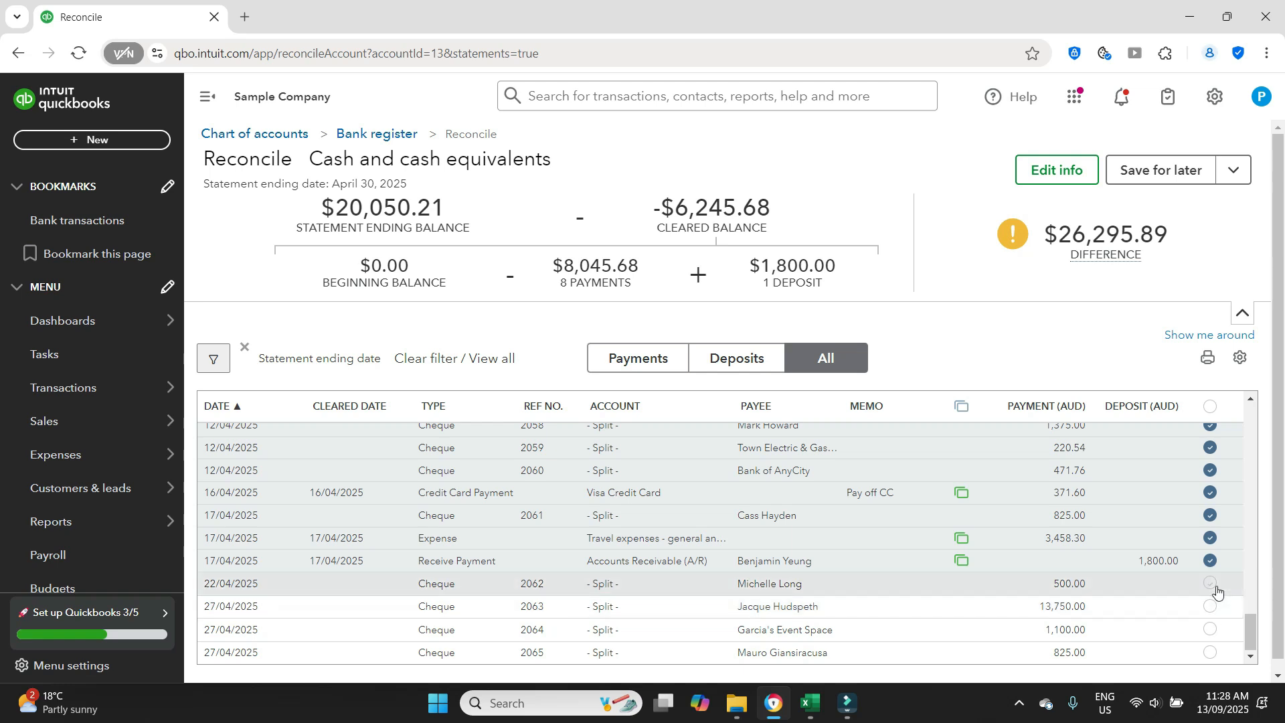
left_click(1212, 609)
left_click(1211, 629)
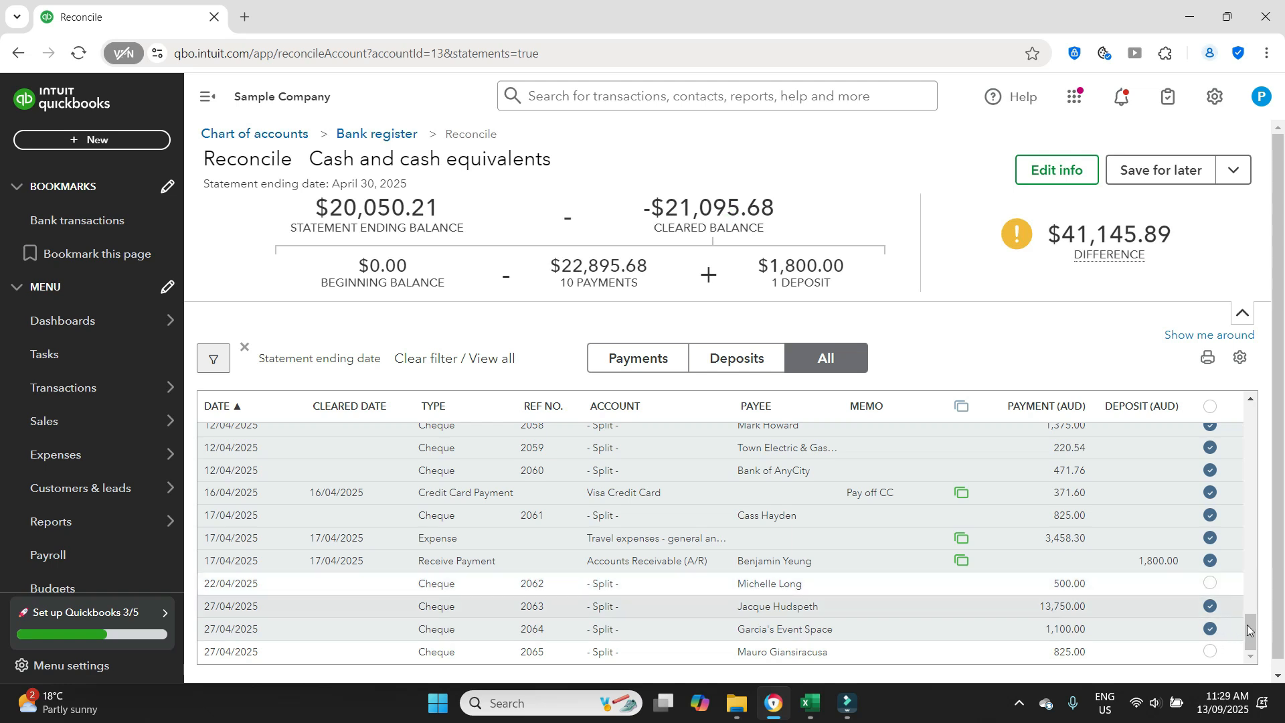
left_click(1212, 653)
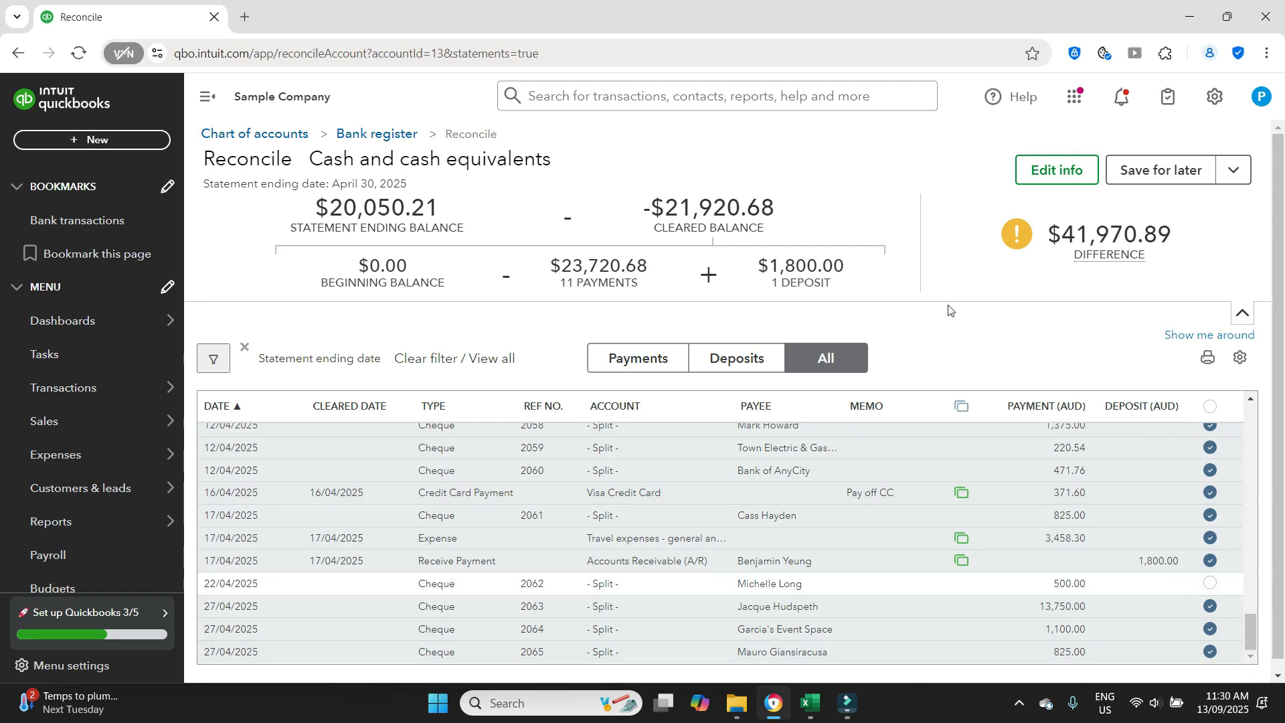
mouse_move(1158, 253)
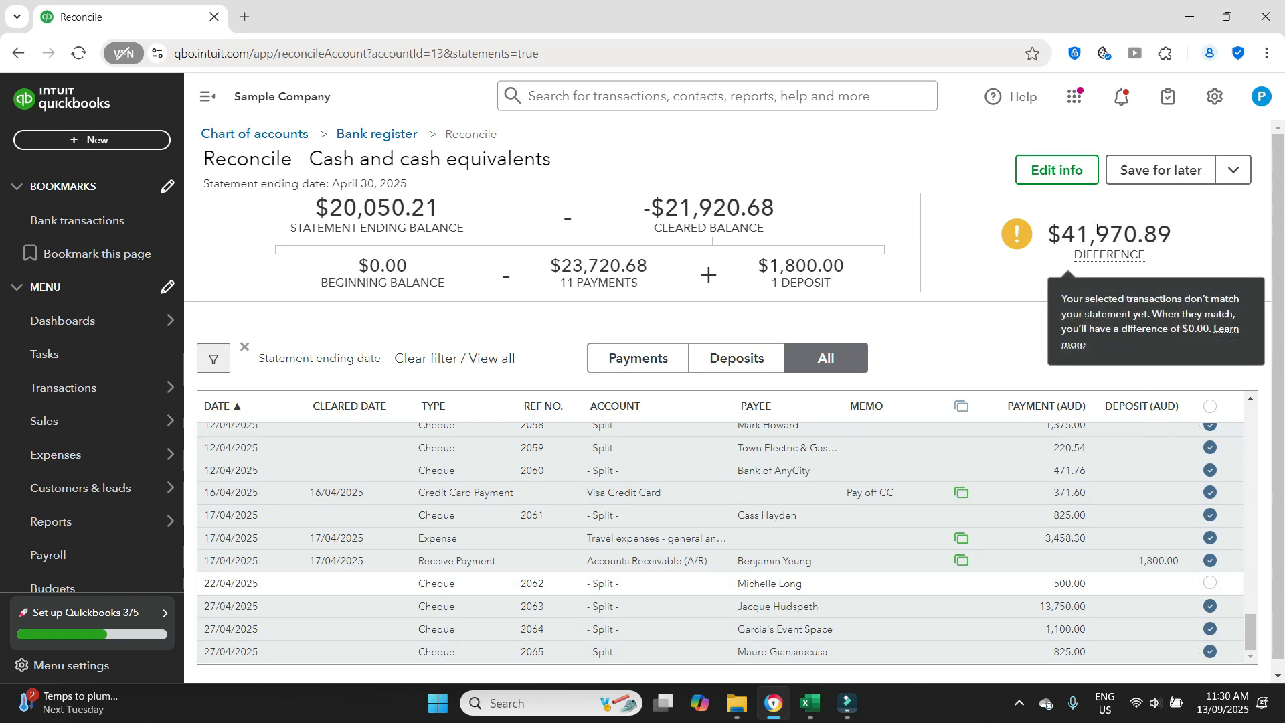